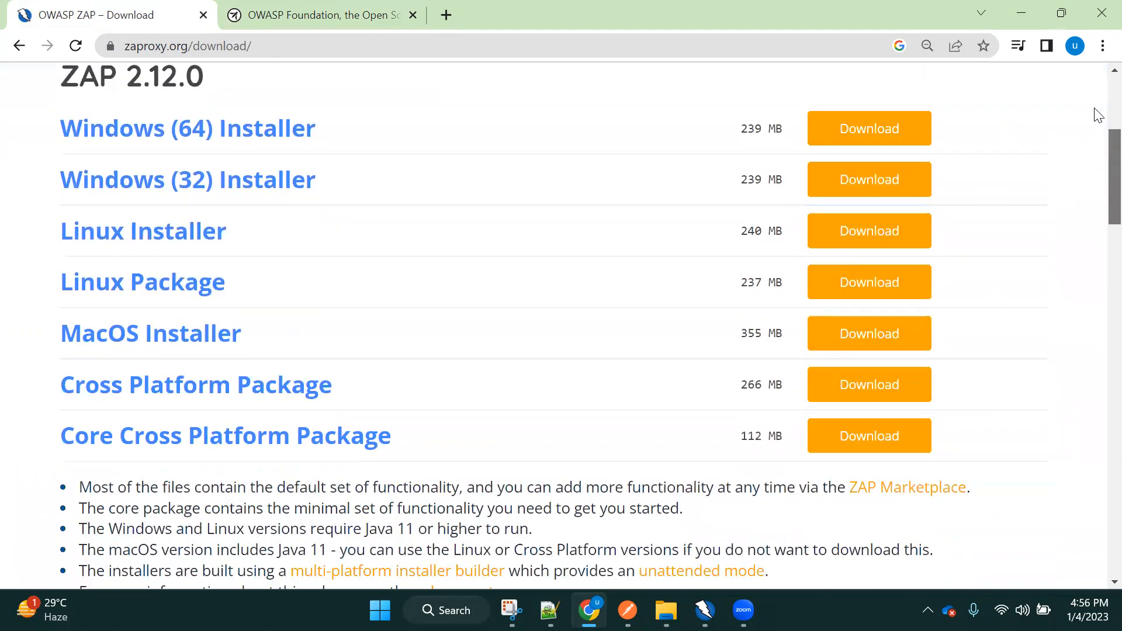
- Examine the ZAP 2.12.0 installers on the ZAP download page and glance at the OWASP Foundation home page
scroll(1095, 111, "up", 5)
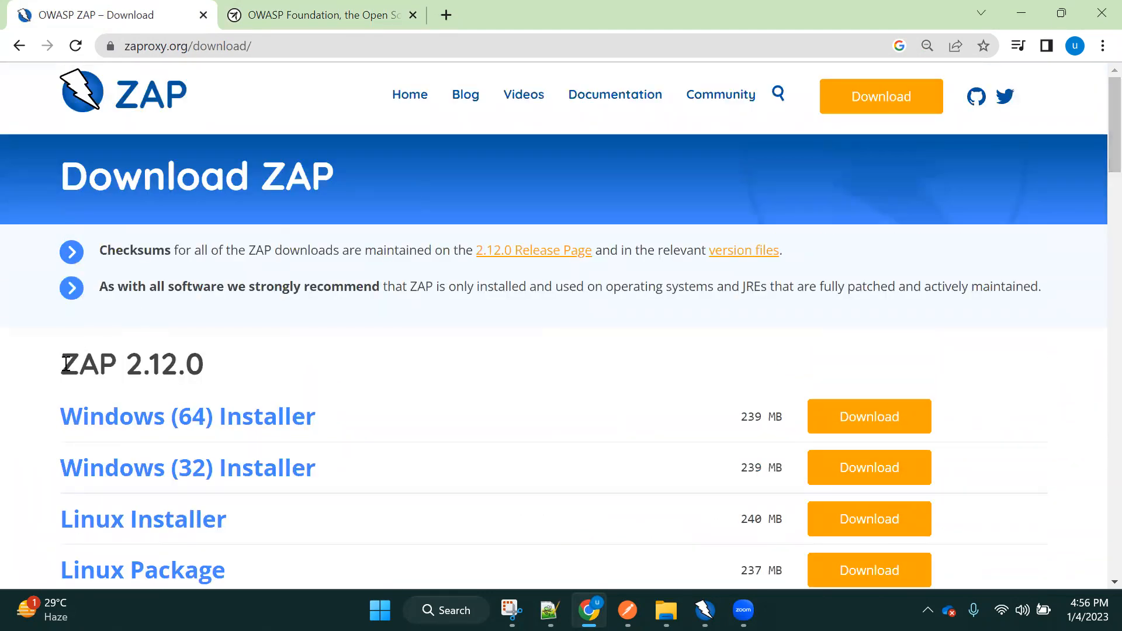
left_click_drag(67, 365, 234, 368)
left_click(236, 367)
left_click_drag(58, 375, 204, 362)
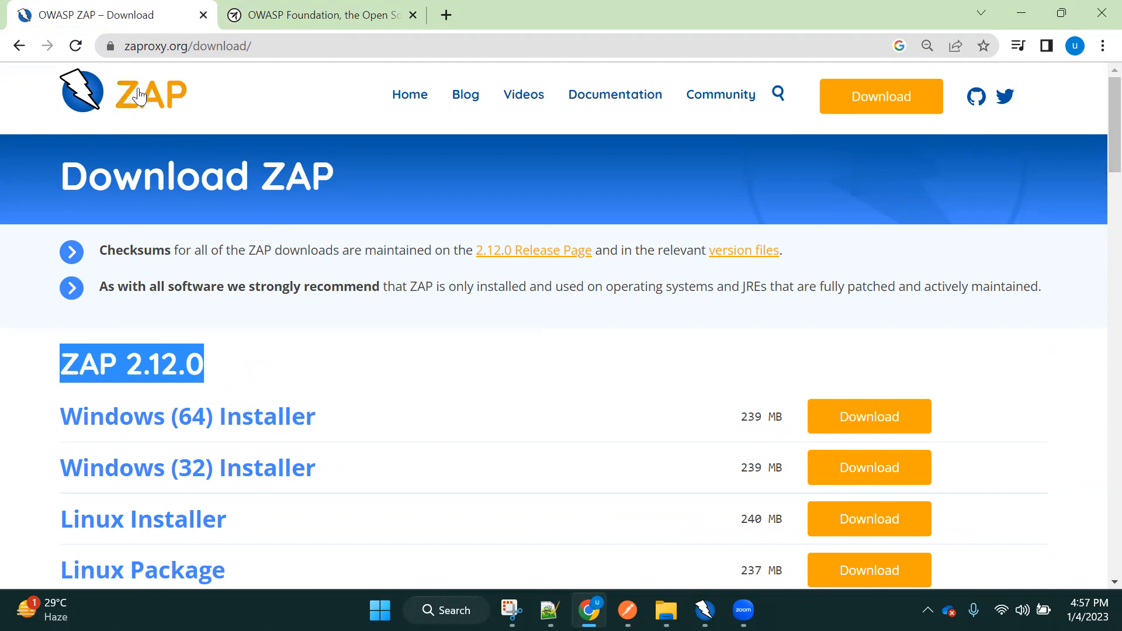
left_click(307, 13)
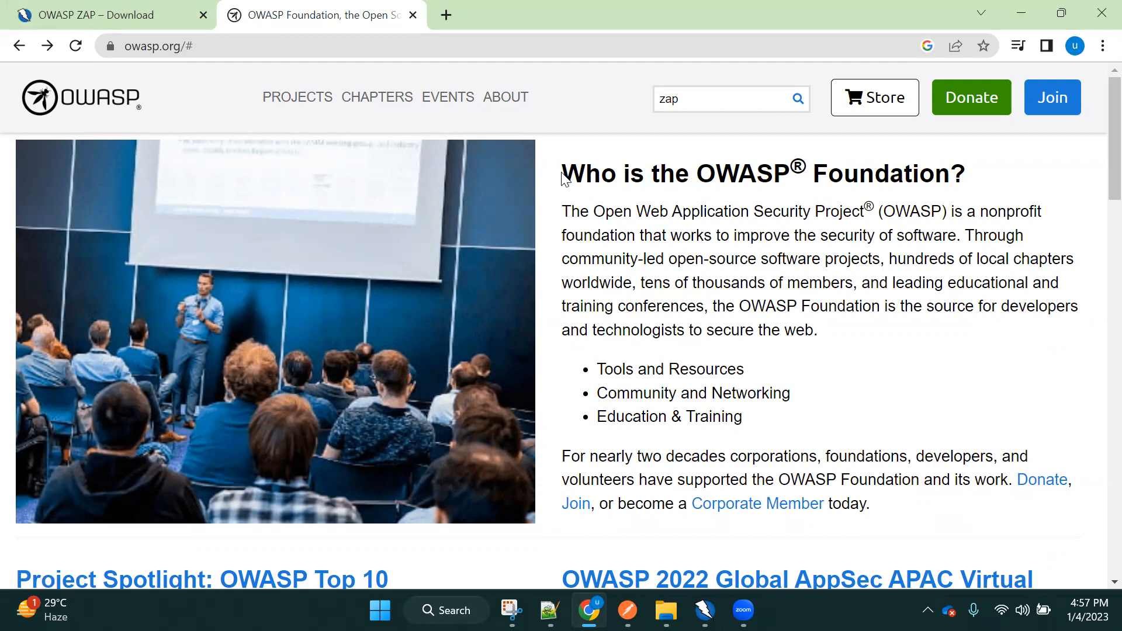
left_click(124, 18)
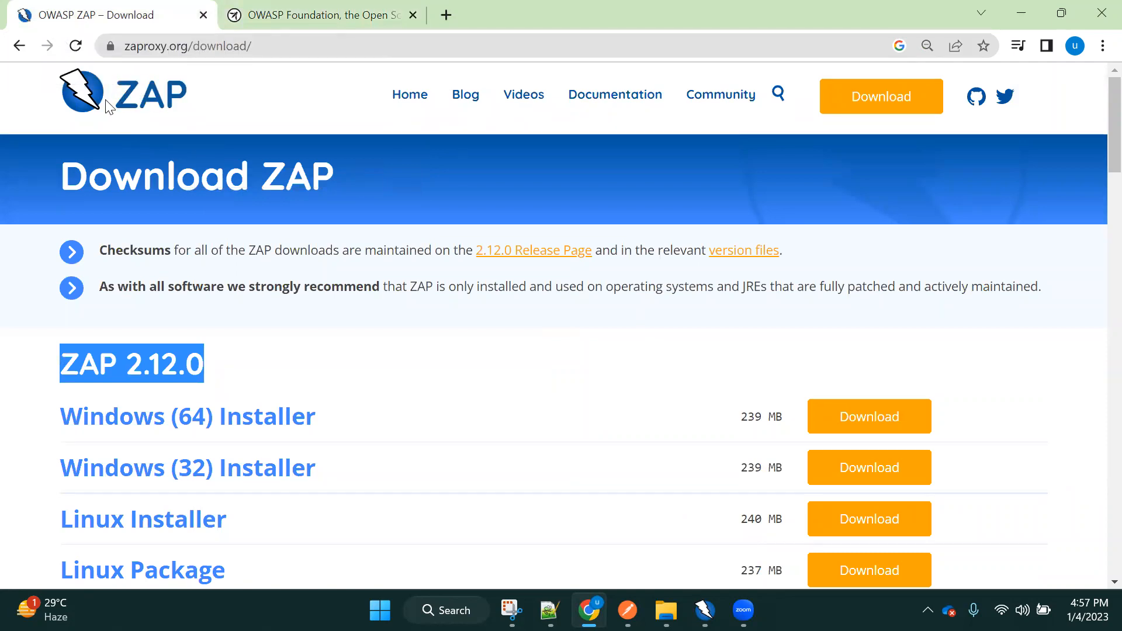
key("super+e")
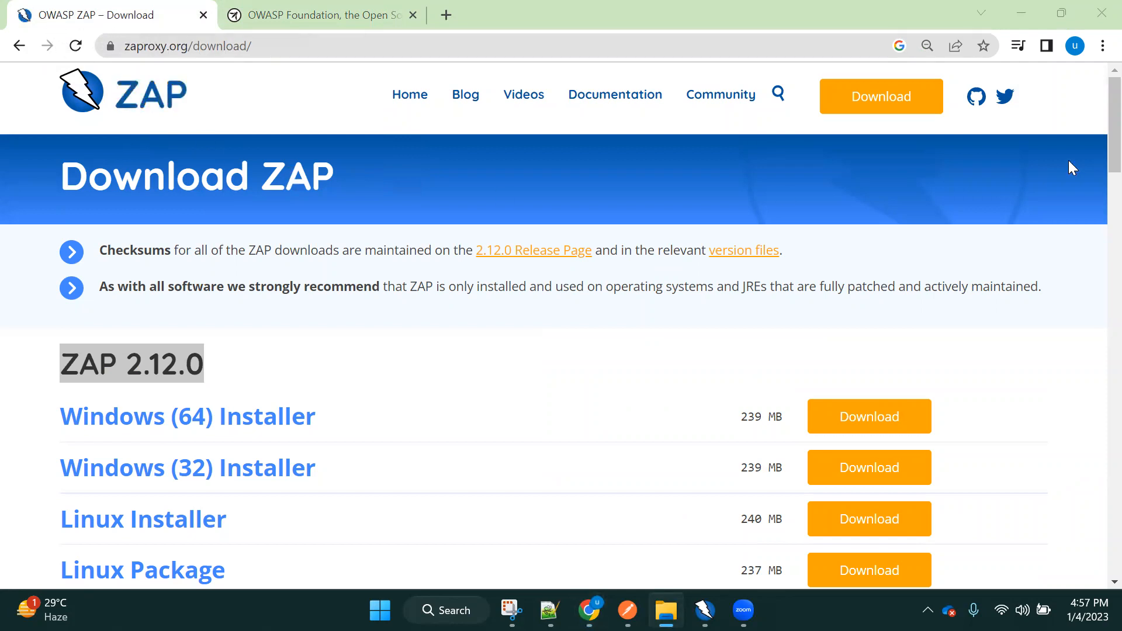
key("alt+Tab")
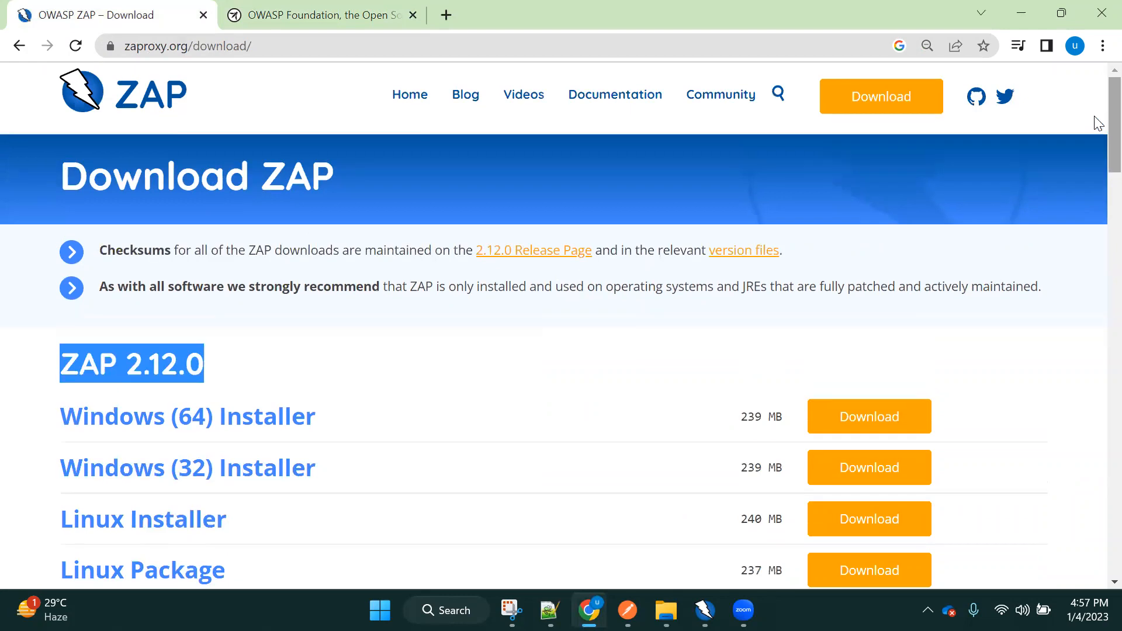
left_click(408, 257)
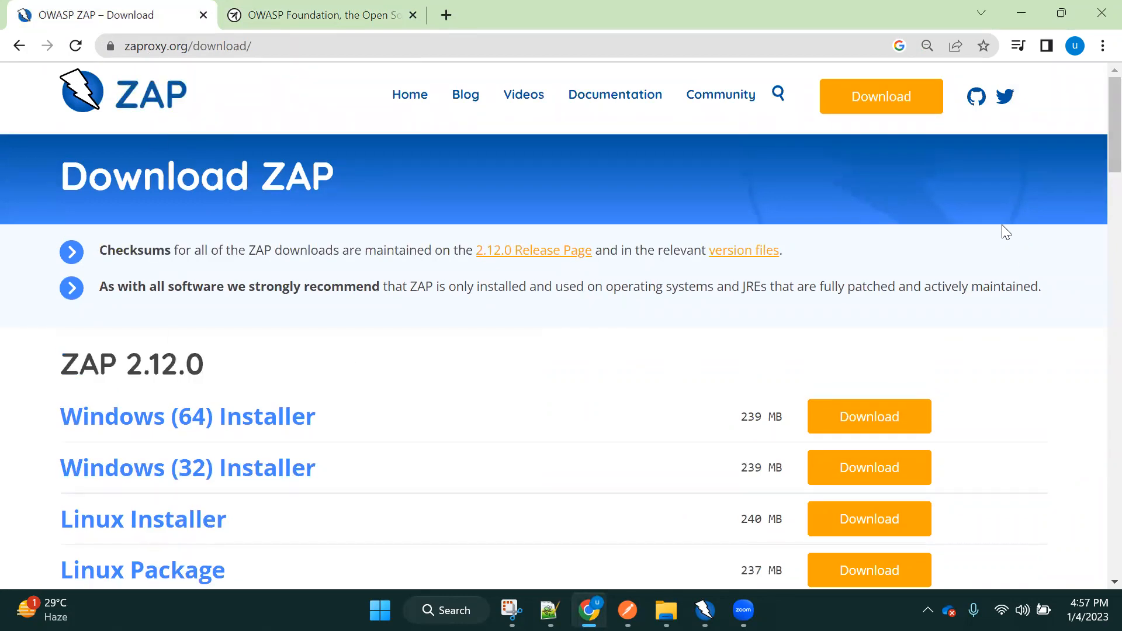
scroll(1095, 145, "down", 3)
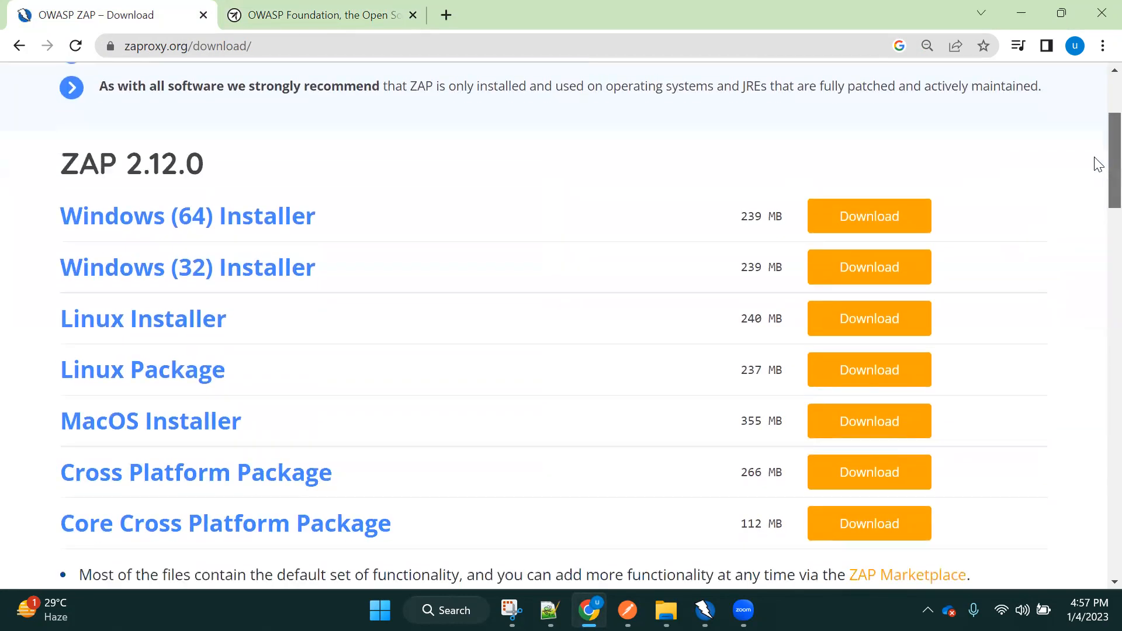
scroll(1098, 167, "down", 1)
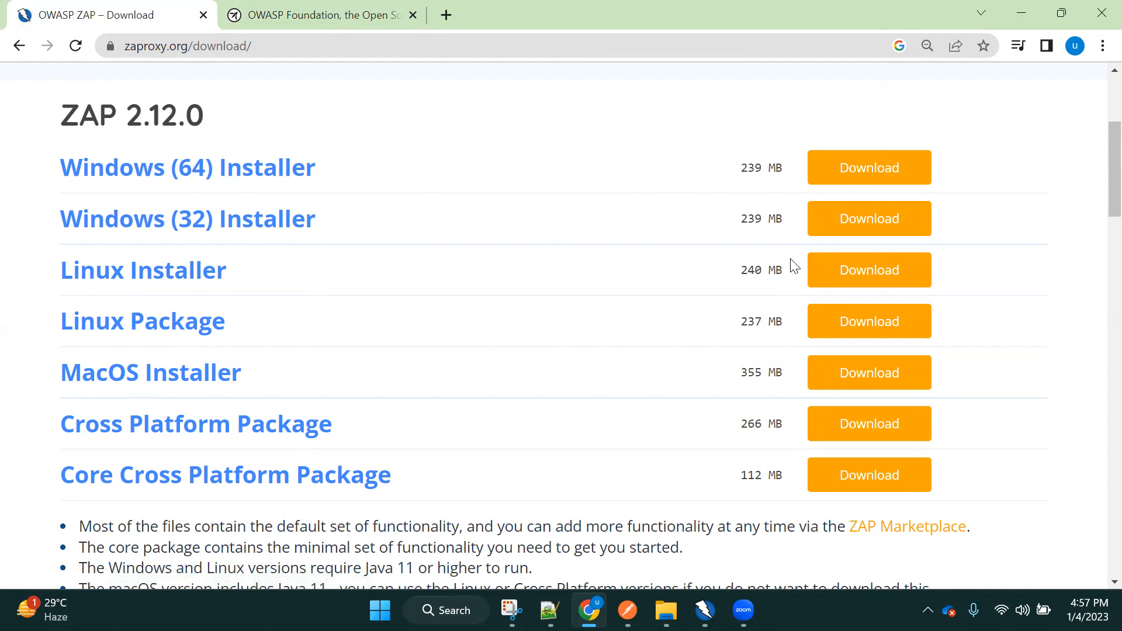
scroll(1098, 200, "up", 4)
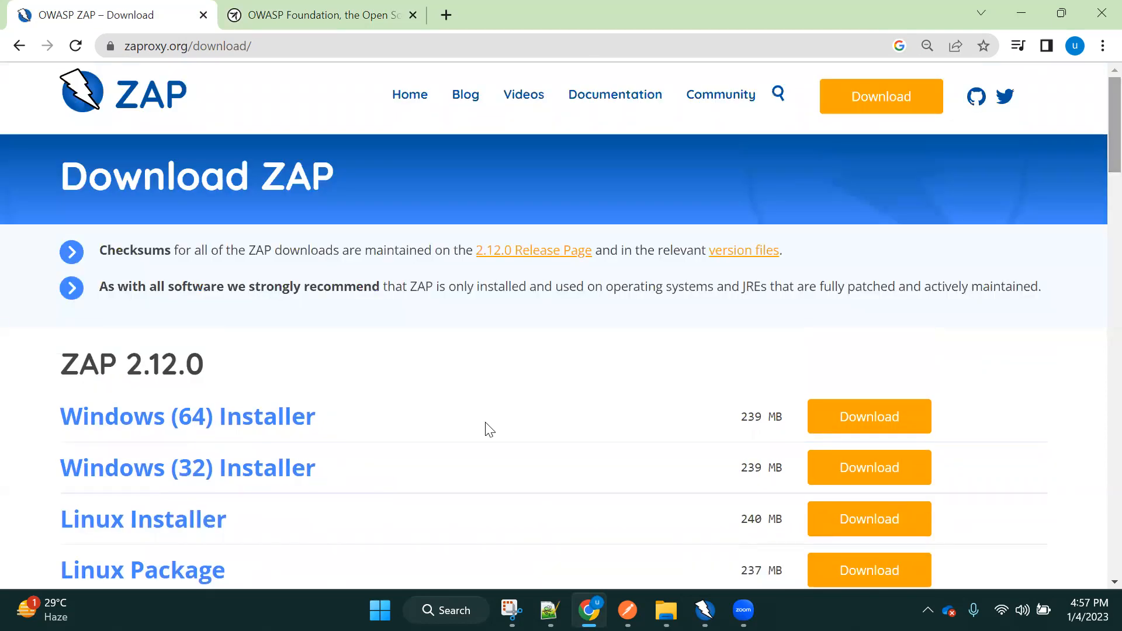
mouse_move(705, 610)
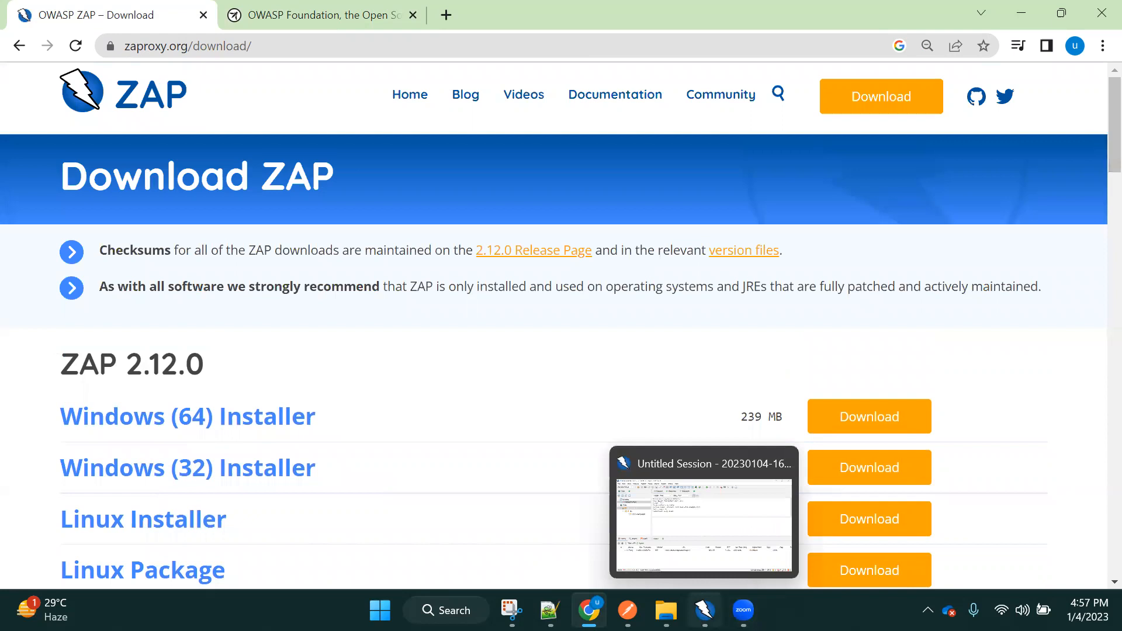
left_click(704, 514)
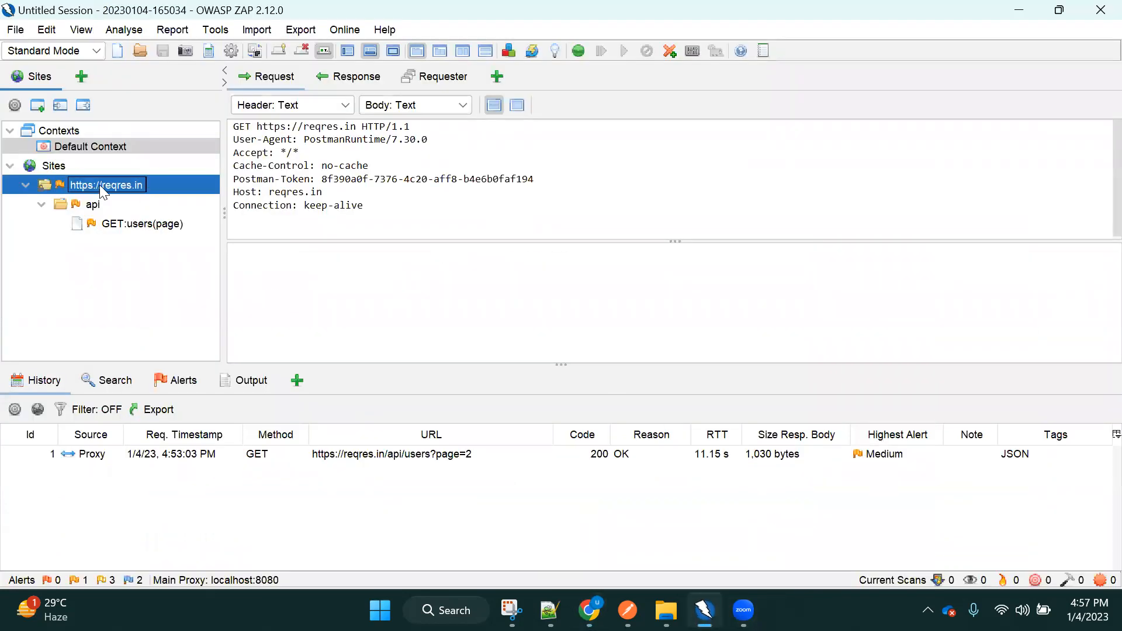
right_click(101, 187)
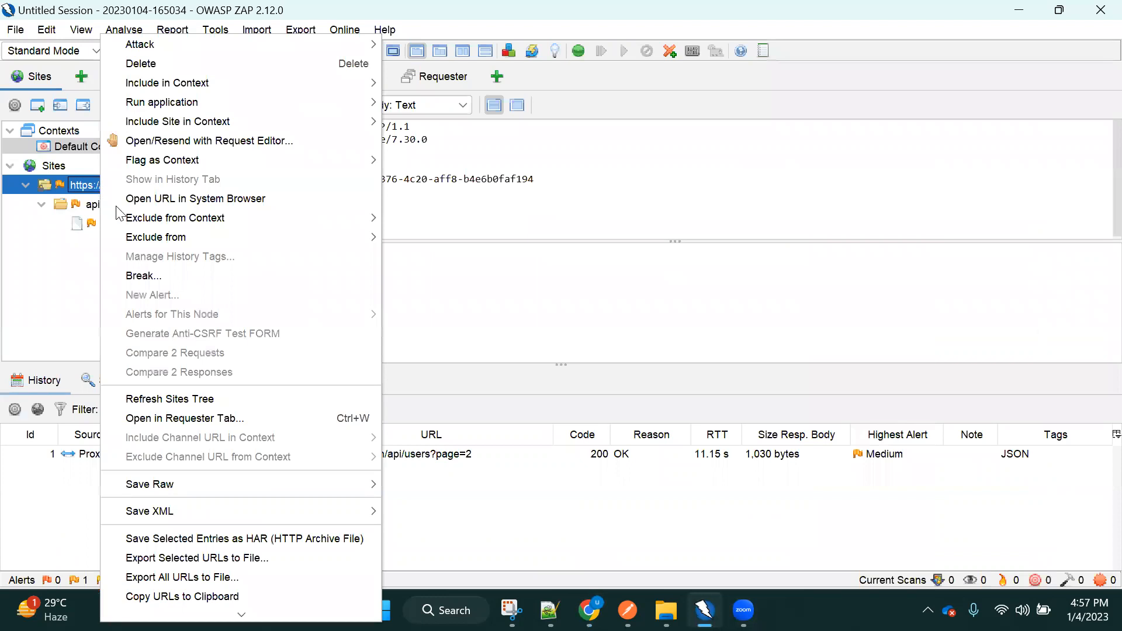
left_click(152, 68)
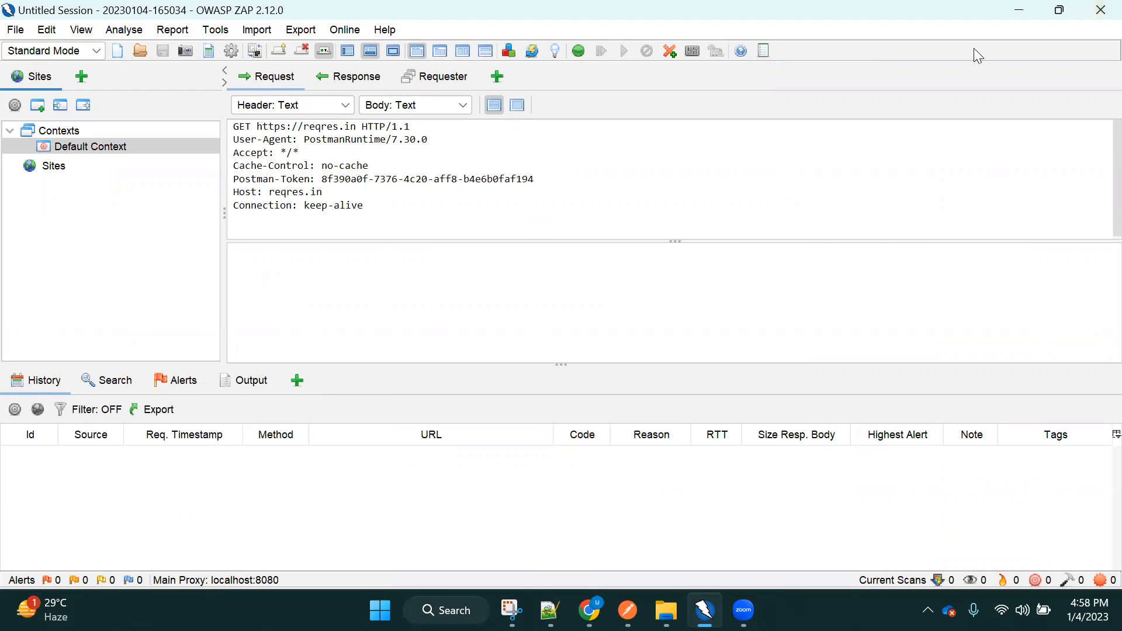
left_click(1020, 8)
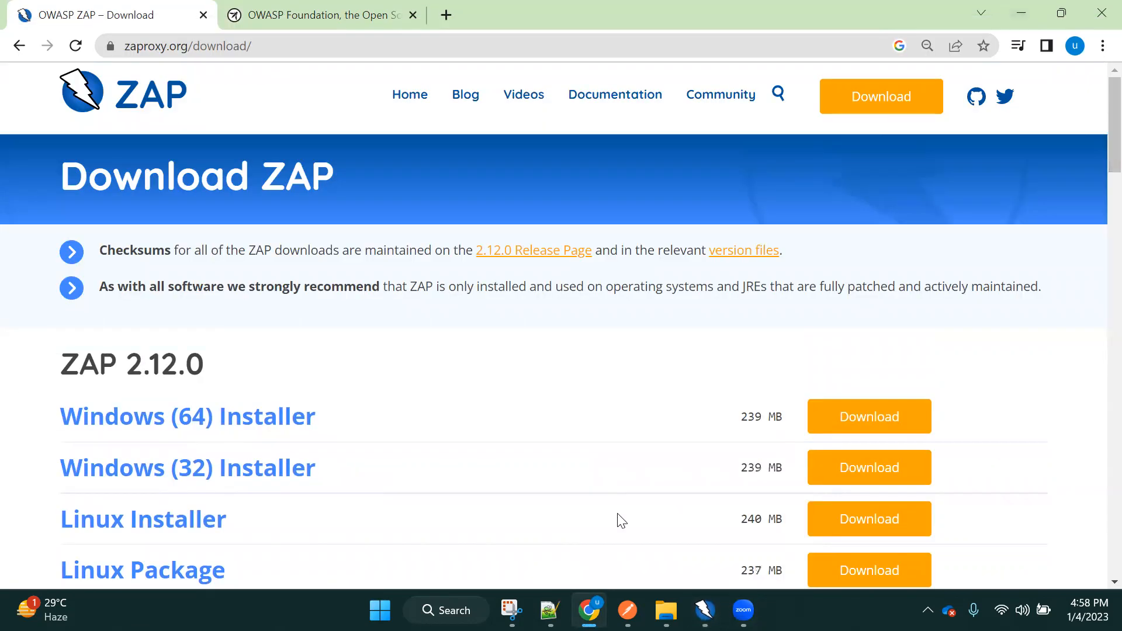
- Switch to Postman and open its application settings
left_click(628, 610)
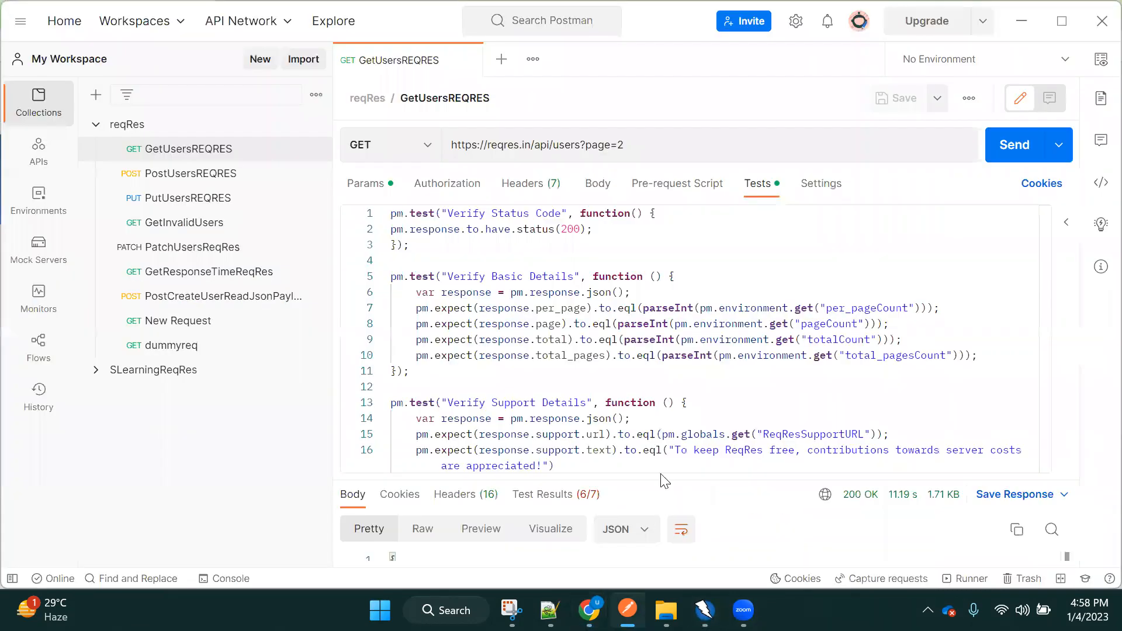
left_click(18, 24)
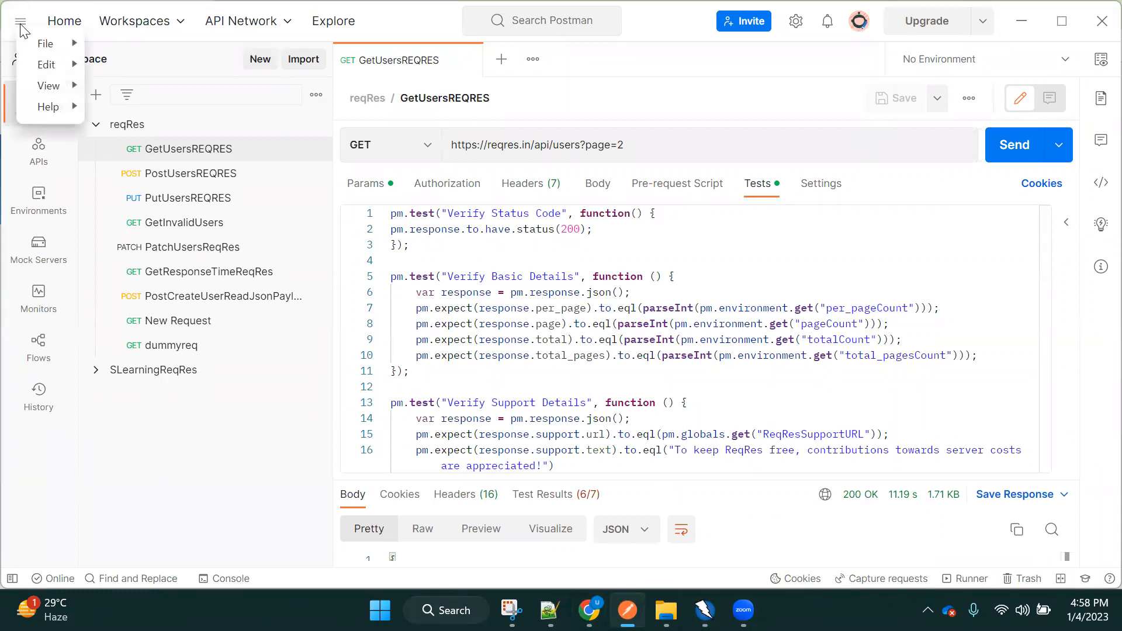
mouse_move(38, 45)
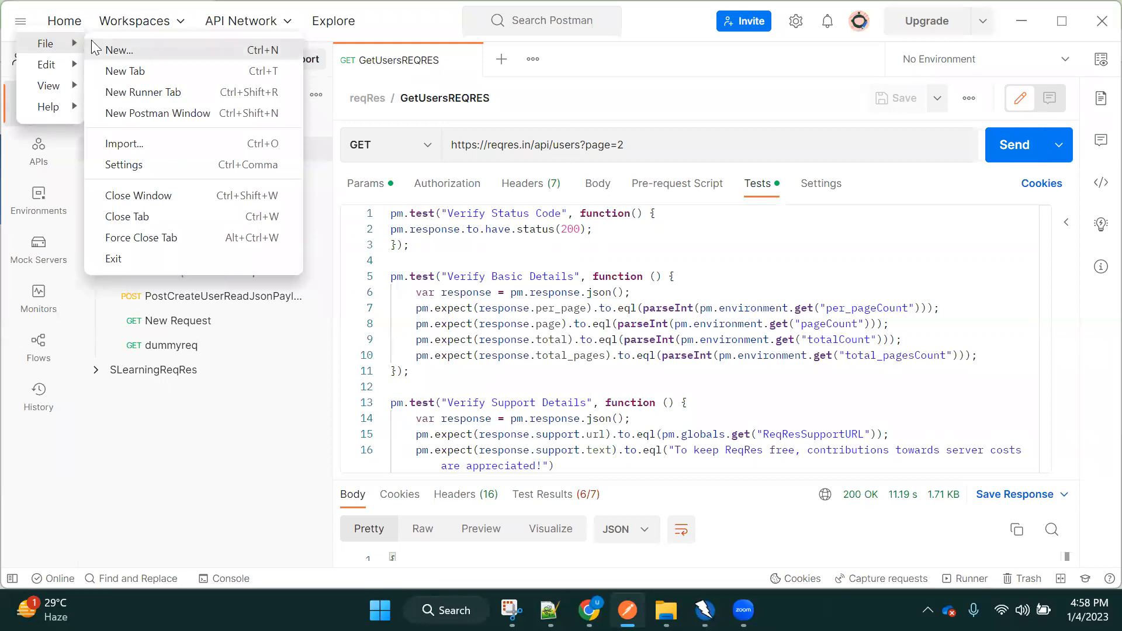
left_click(137, 165)
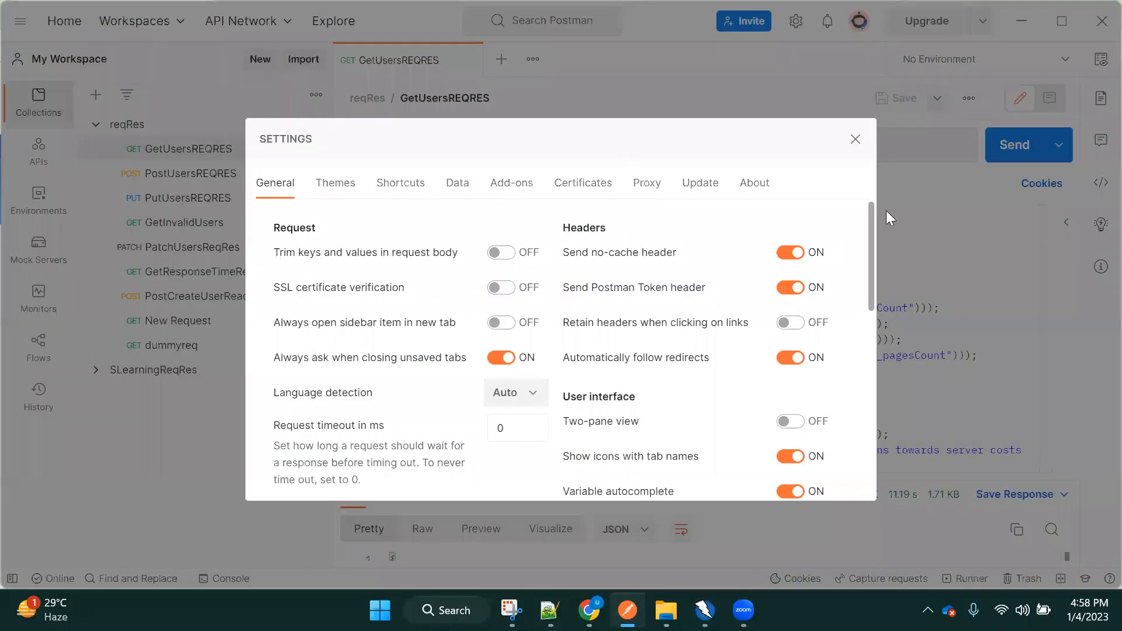
- Look through the general, certificate and theme settings, and toggle SSL certificate verification on and back off
left_click_drag(870, 221, 878, 336)
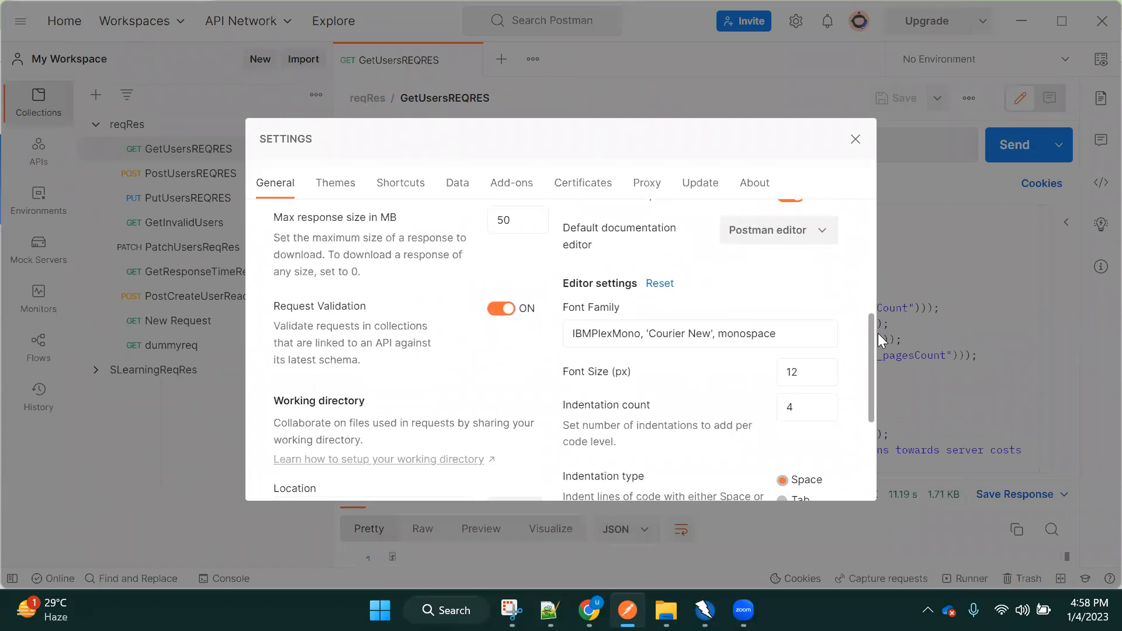
left_click_drag(874, 334, 867, 420)
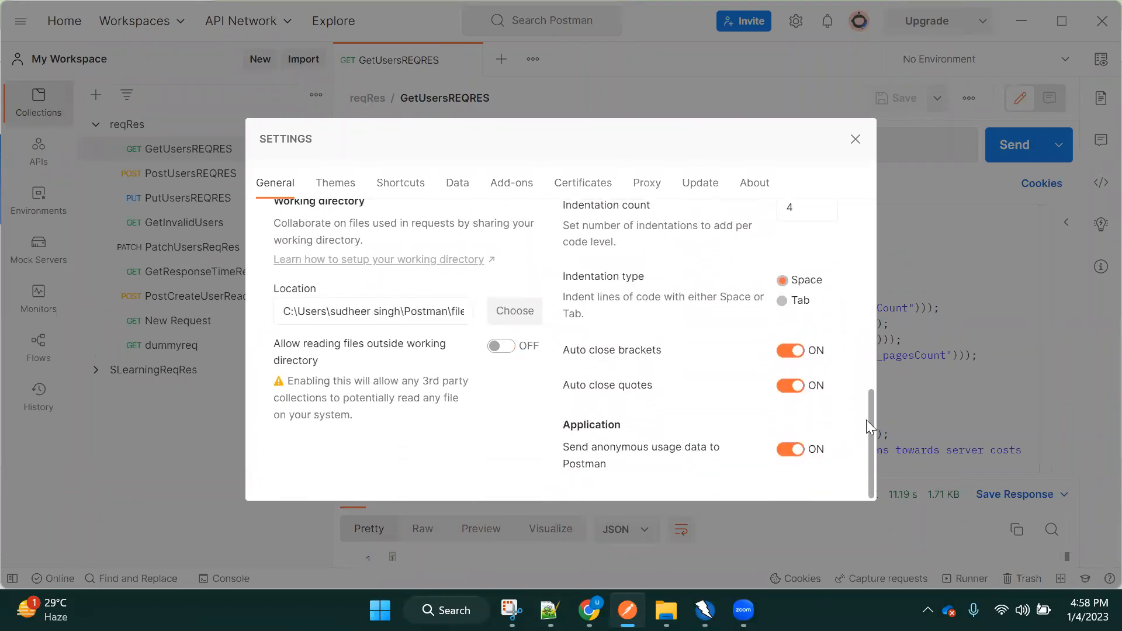
left_click(570, 186)
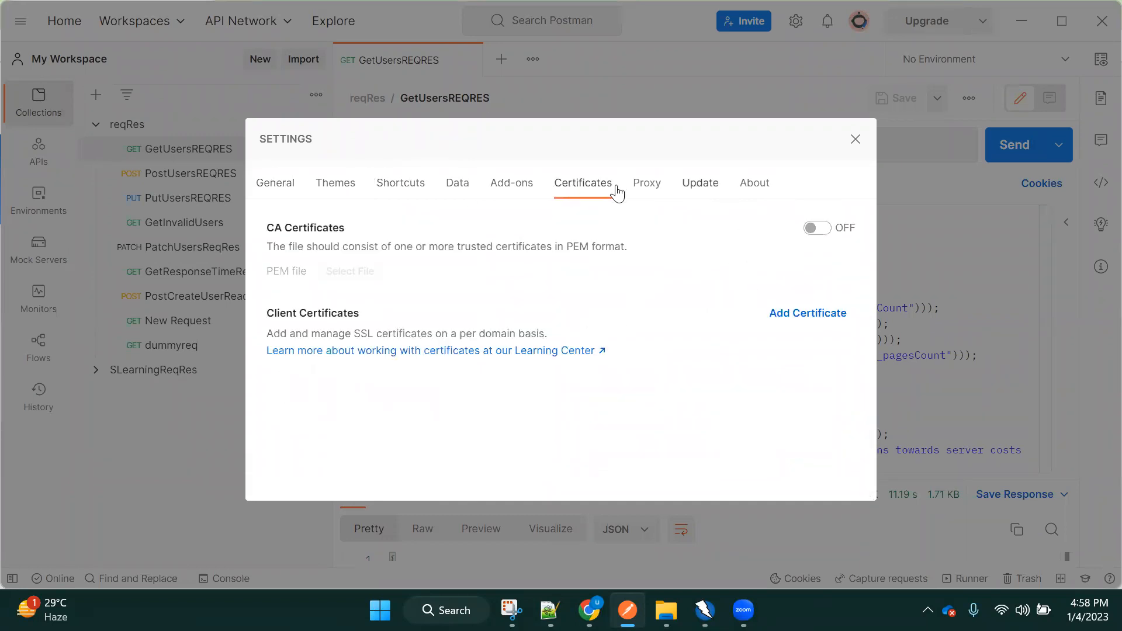
left_click(339, 183)
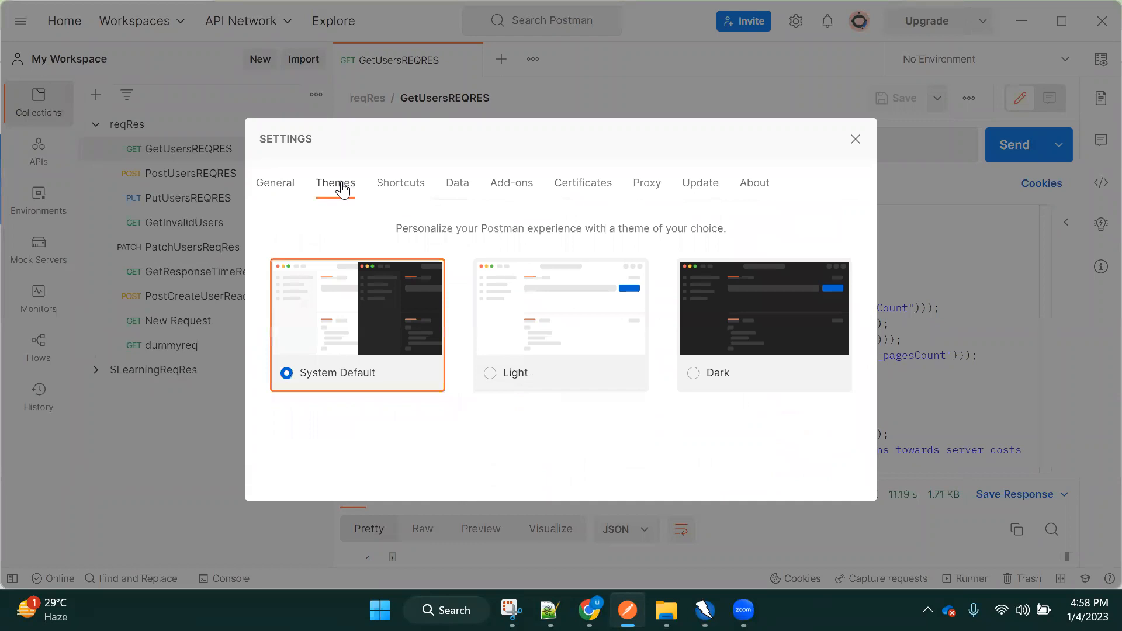
left_click(295, 186)
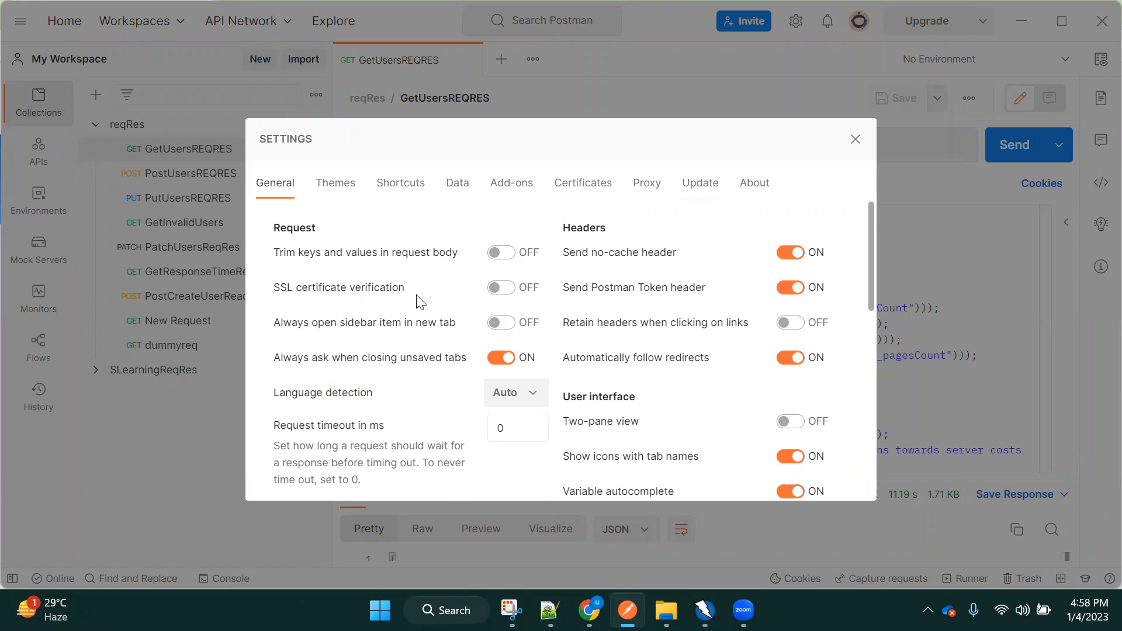
left_click(505, 293)
left_click(506, 292)
- Toggle the custom proxy configuration off and back on, check its proxy types, server, port and bypass fields, and close the settings
left_click(646, 187)
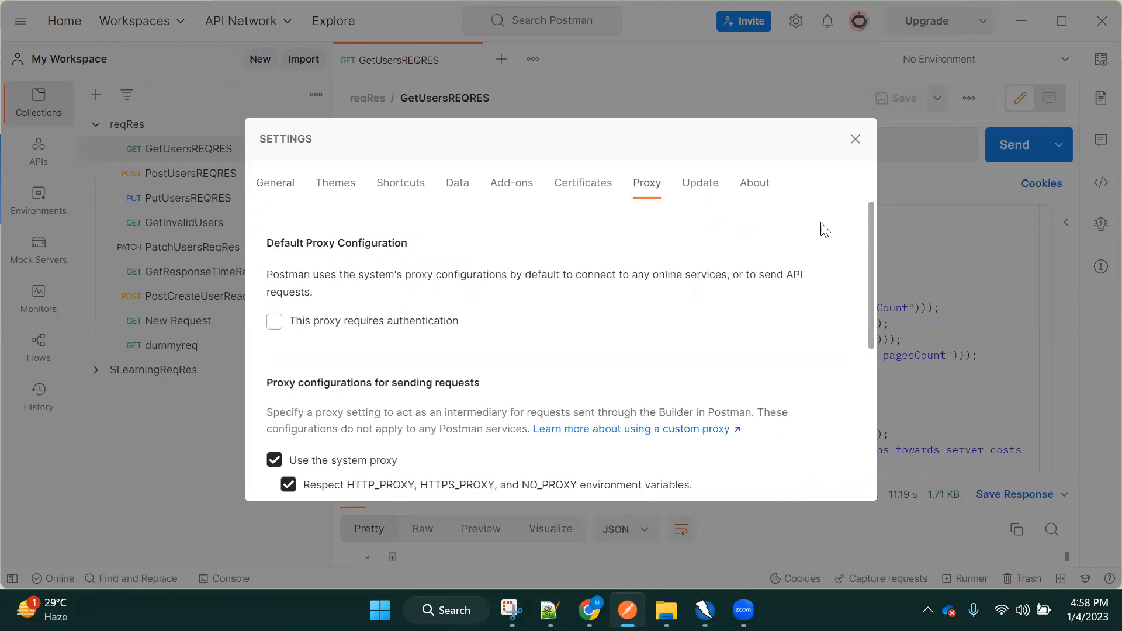
left_click_drag(871, 245, 878, 369)
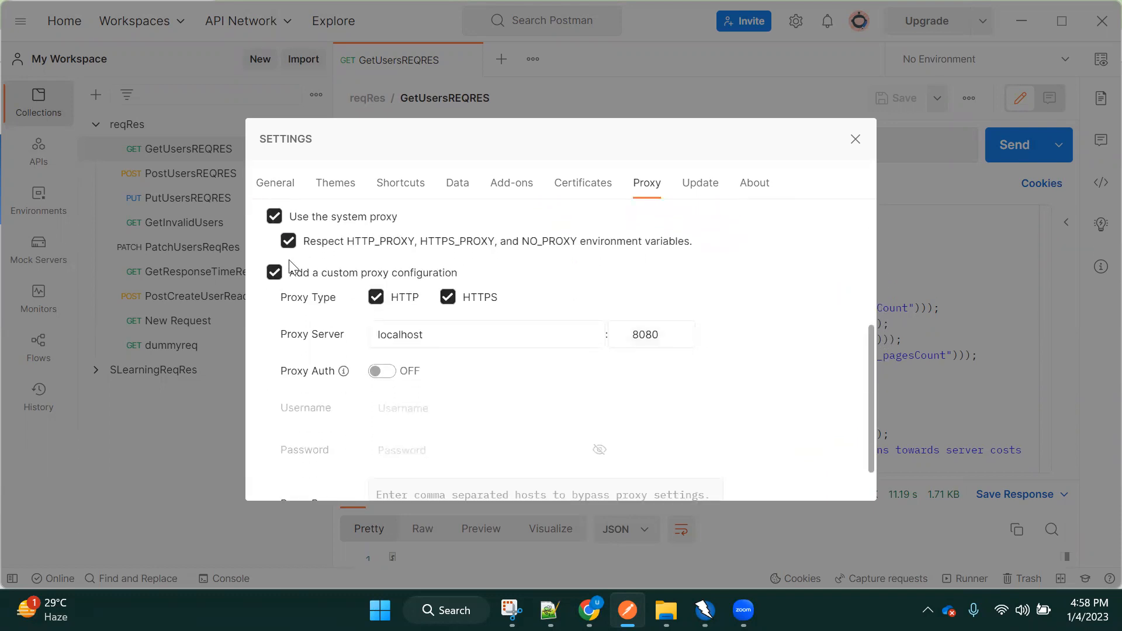
left_click(274, 275)
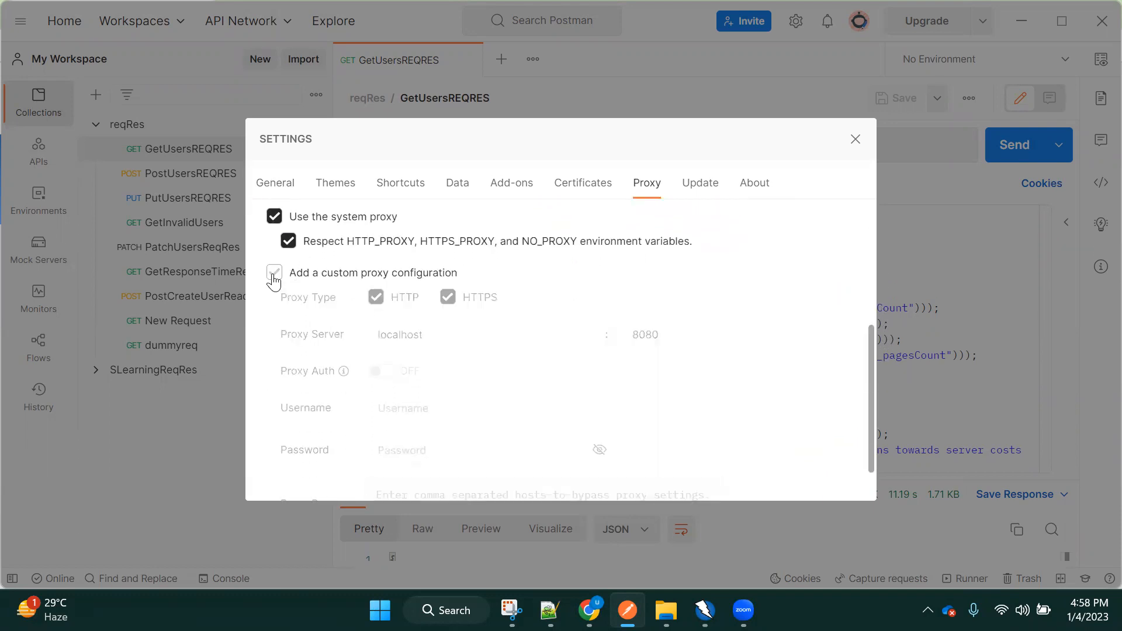
left_click(275, 277)
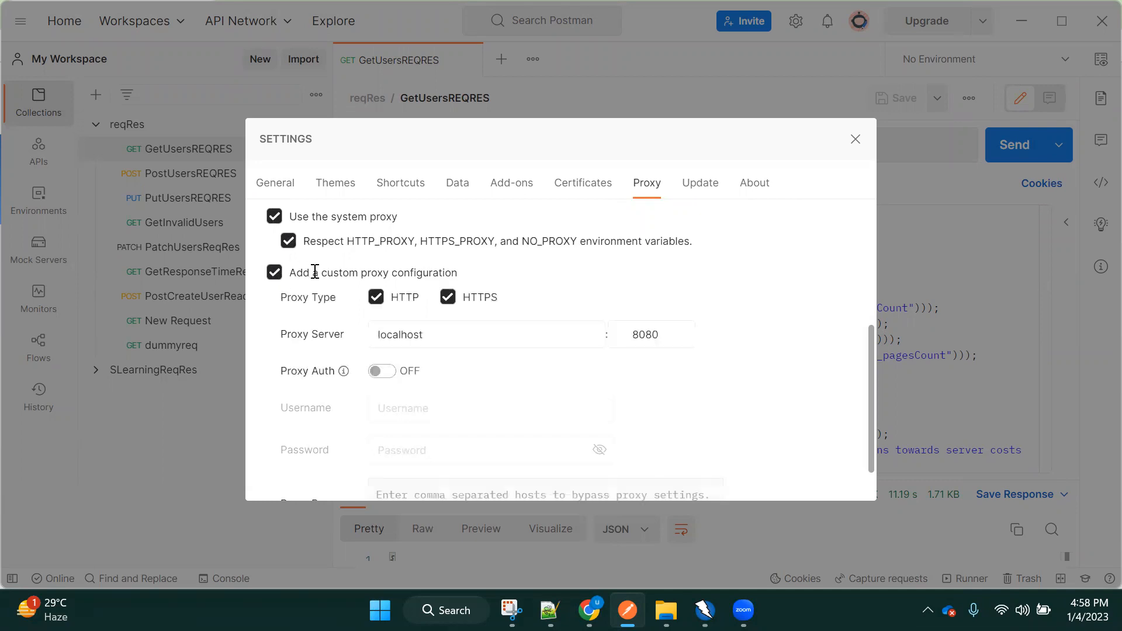
left_click_drag(343, 273, 479, 271)
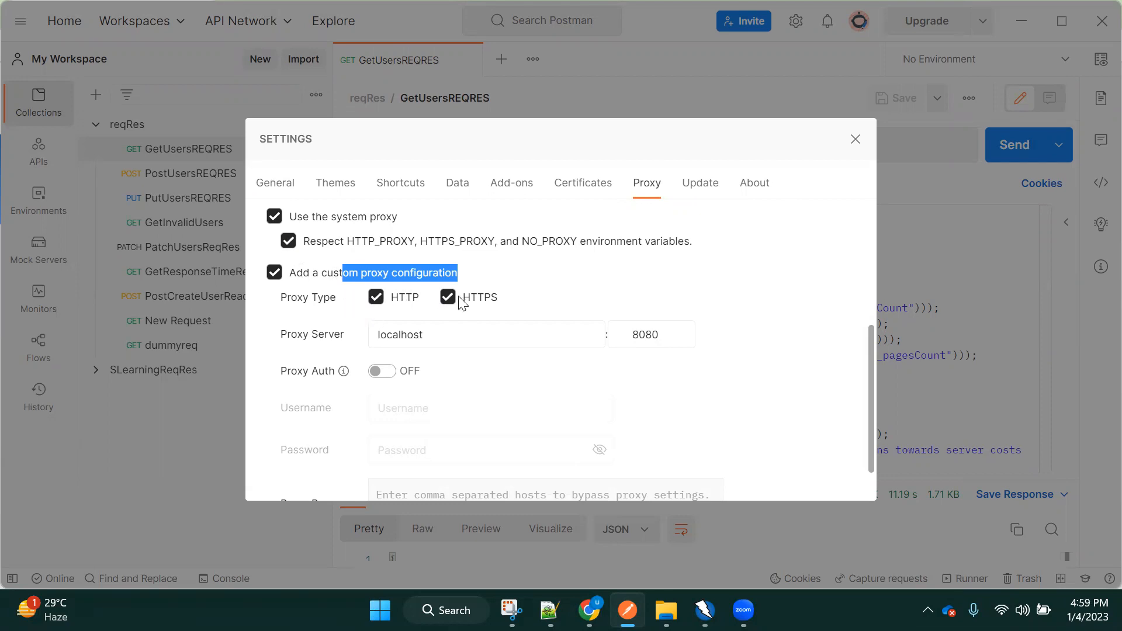
left_click(529, 294)
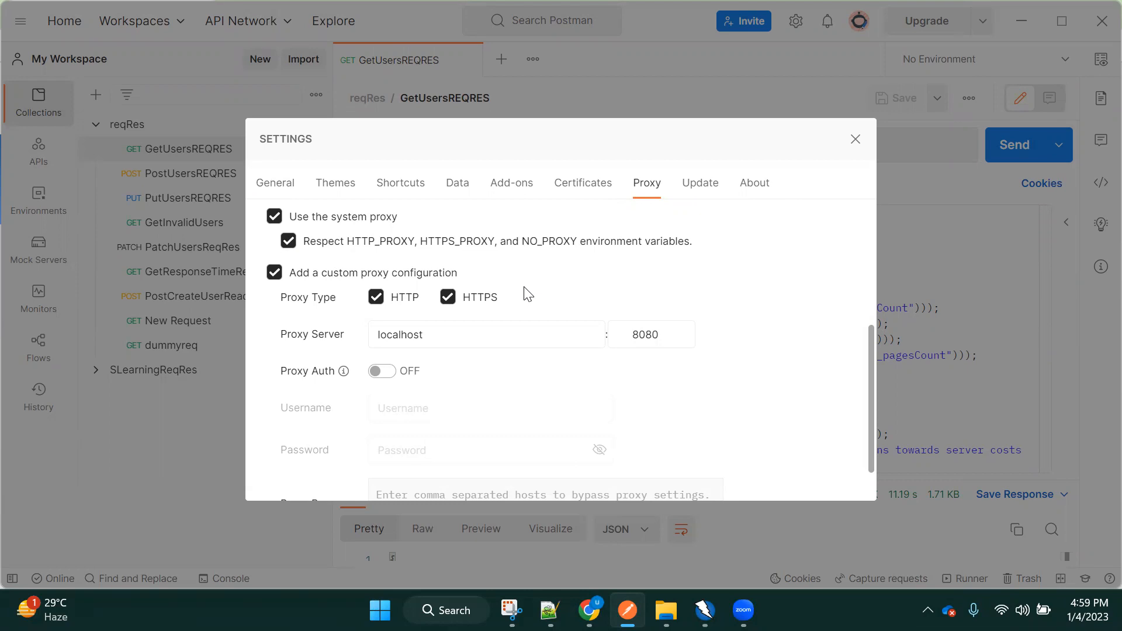
left_click_drag(431, 334, 359, 339)
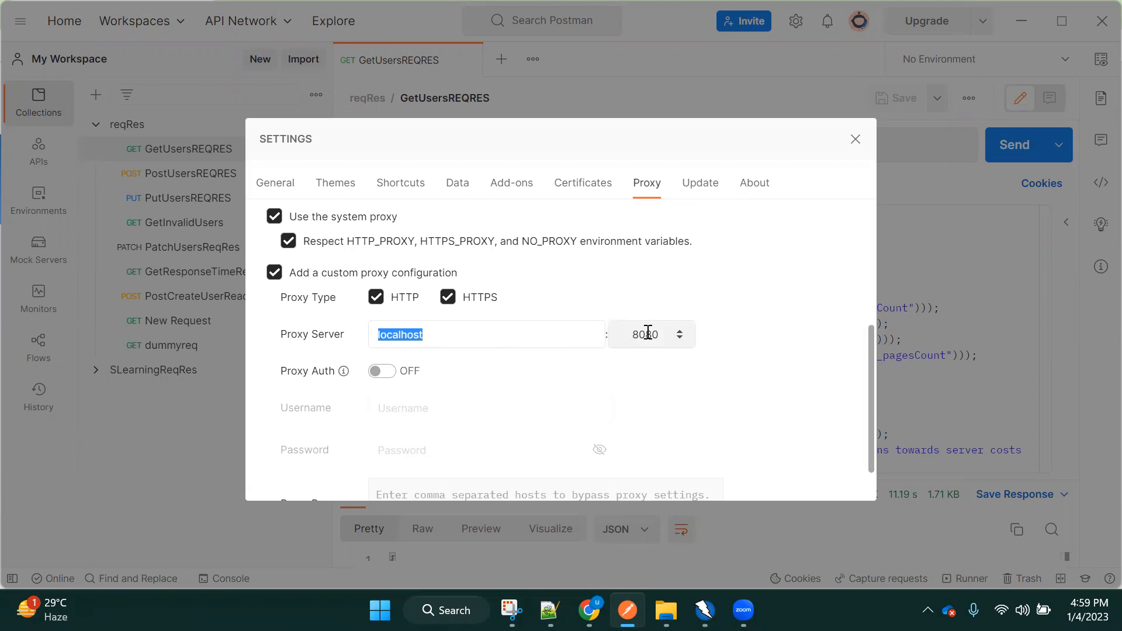
left_click_drag(442, 329, 350, 344)
left_click(470, 338)
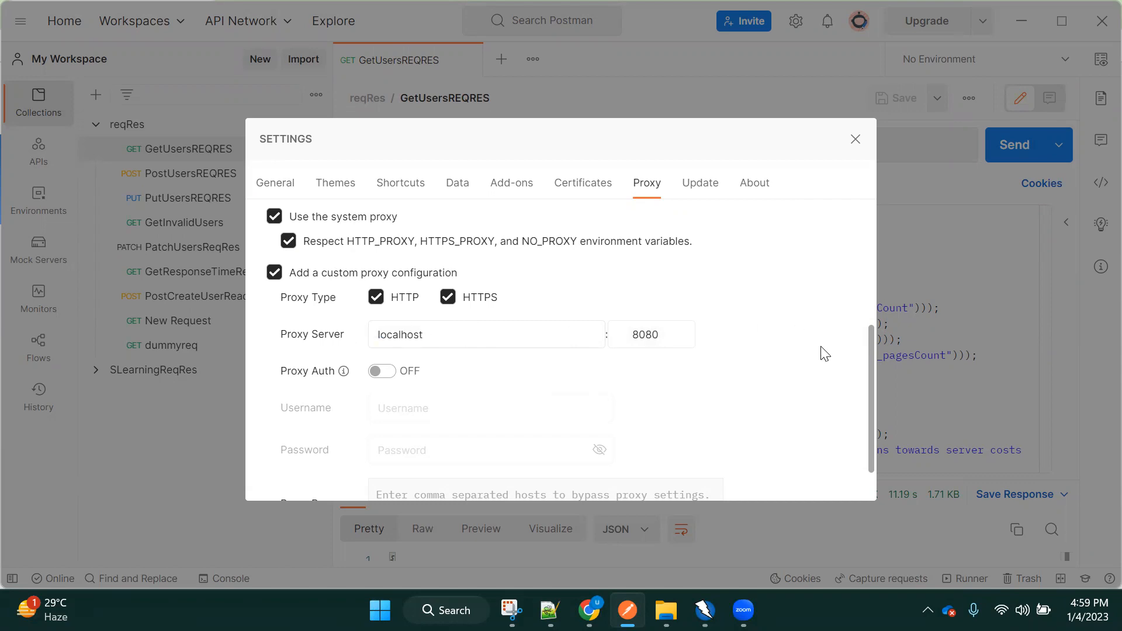
double_click(384, 334)
left_click(439, 335)
scroll(876, 406, "down", 1)
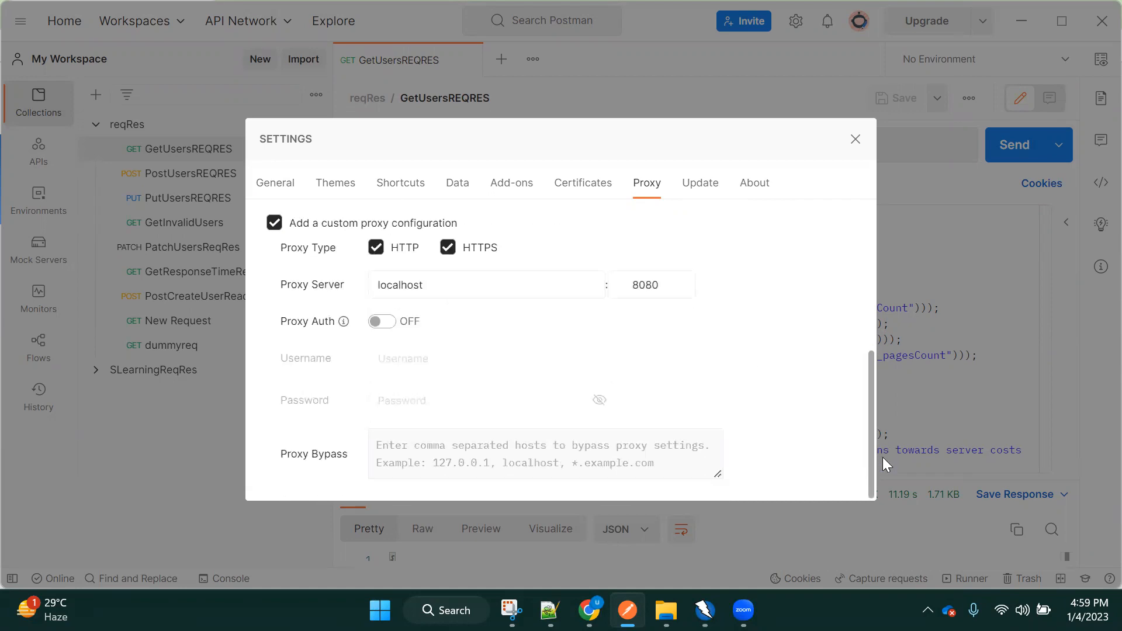
left_click(855, 140)
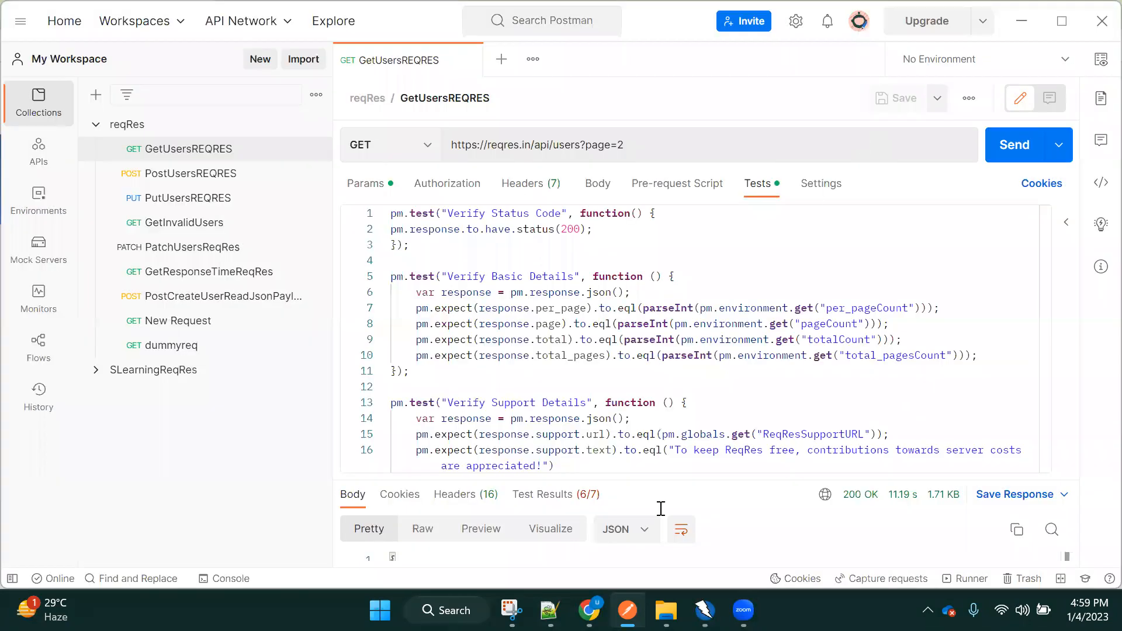
- Switch to OWASP ZAP, search Windows for "zap" to view the ZAP 2.12.0 app entry, and close the search without launching it
left_click(704, 610)
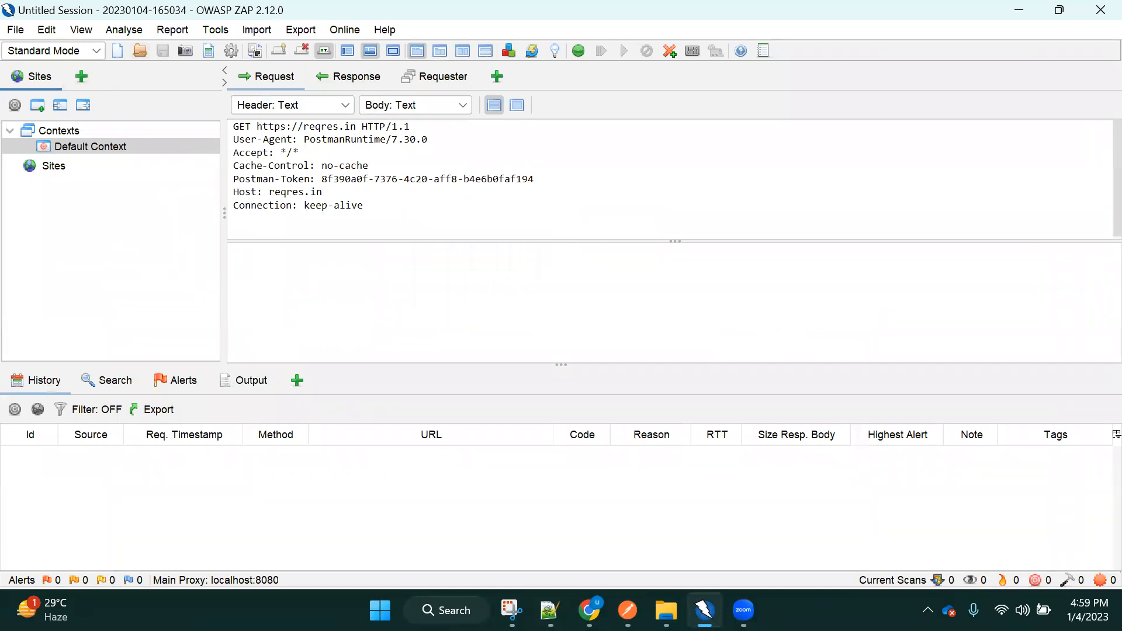
key("super")
type("zap")
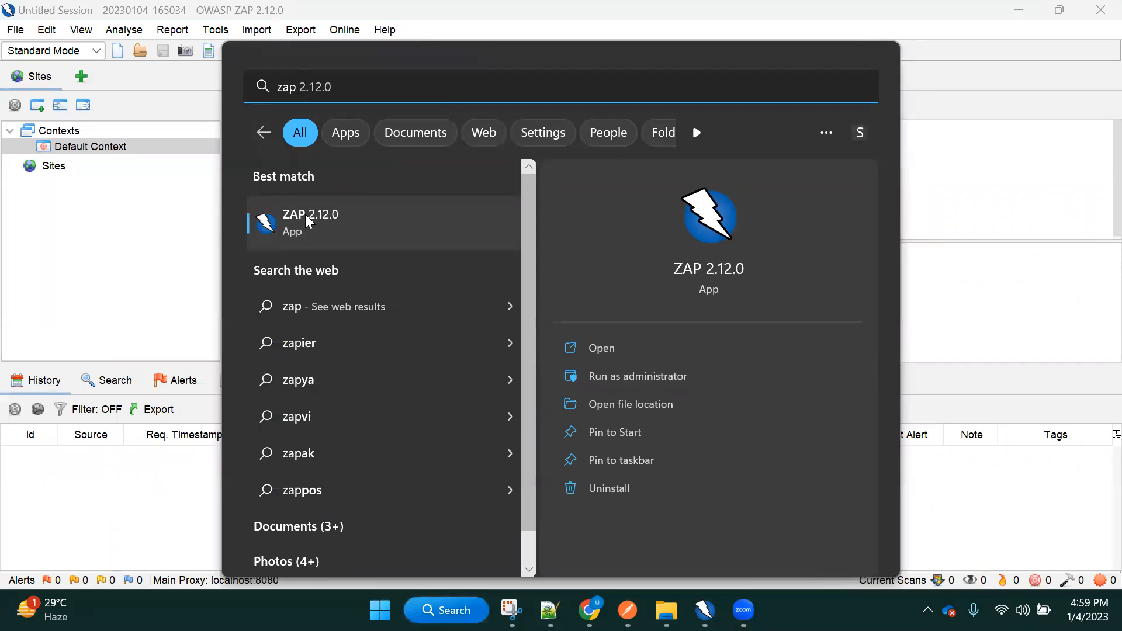
left_click(199, 238)
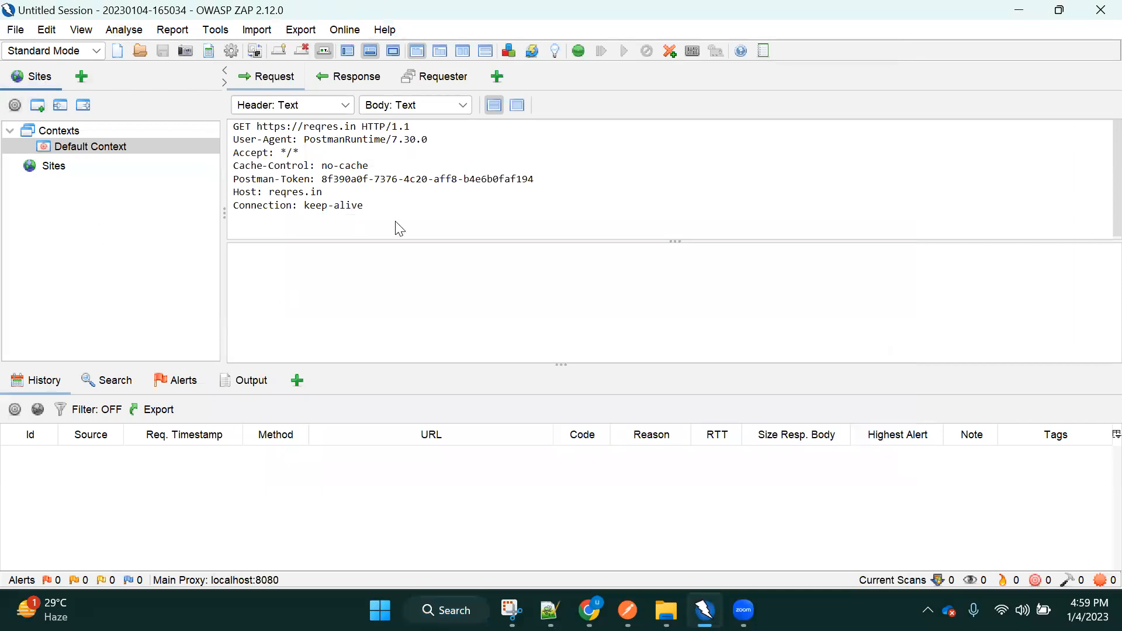
key("alt+Tab")
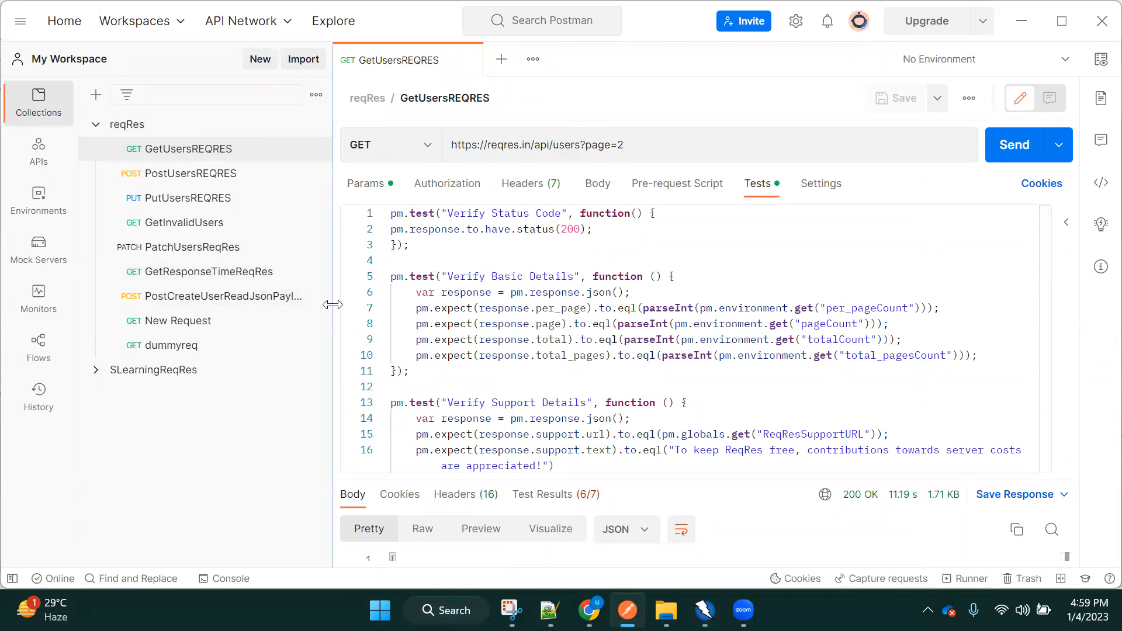
left_click_drag(451, 144, 646, 140)
left_click(647, 139)
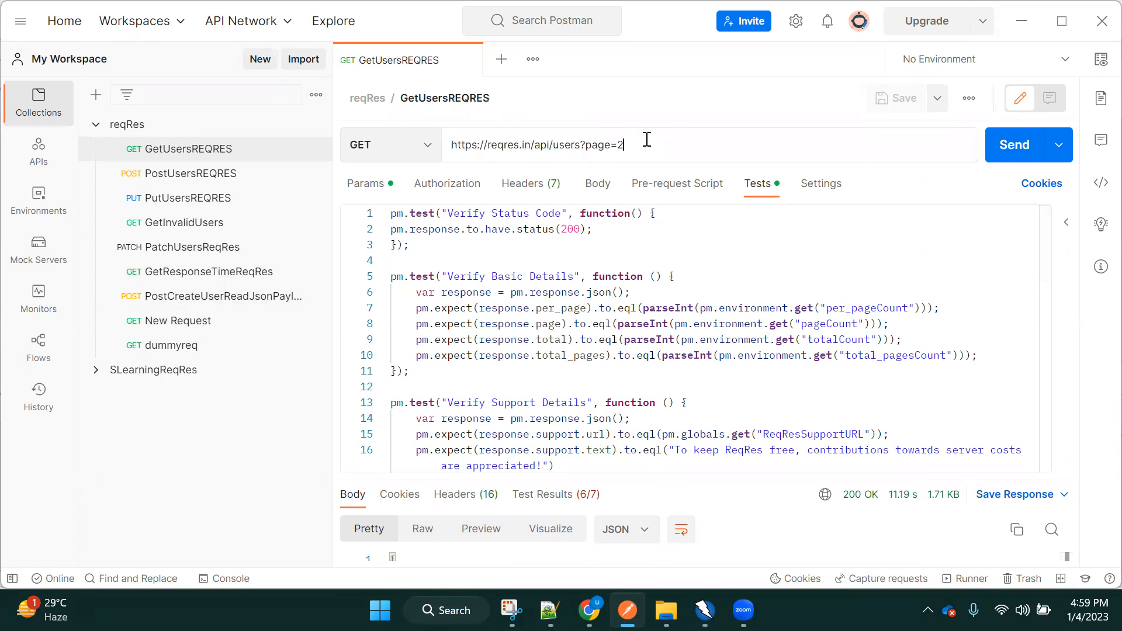
left_click_drag(331, 225, 242, 228)
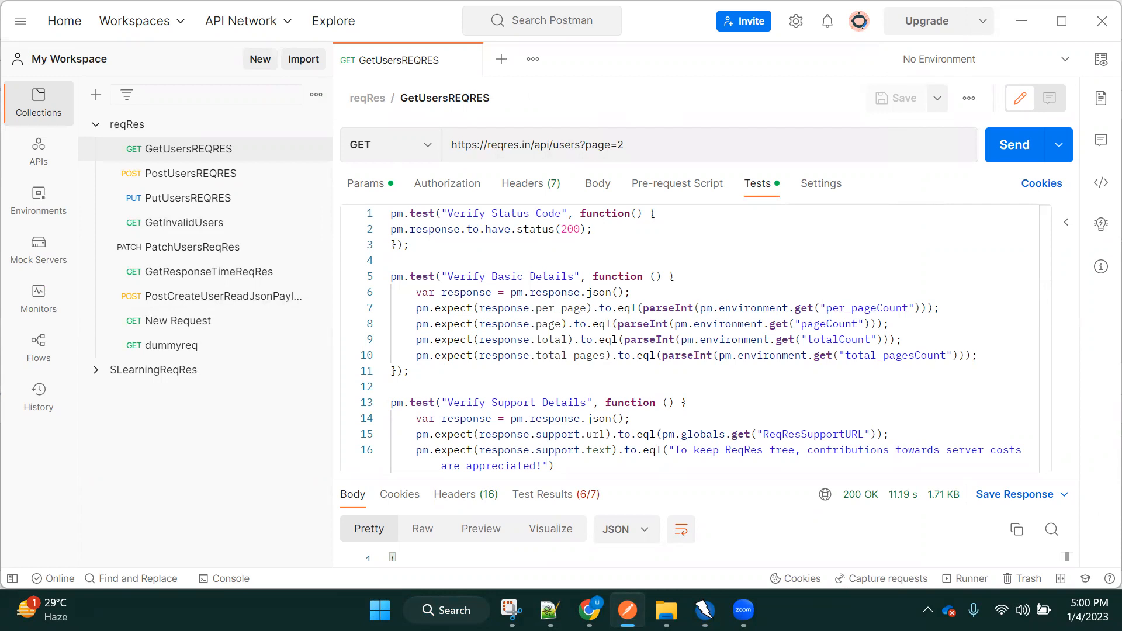
left_click(794, 301)
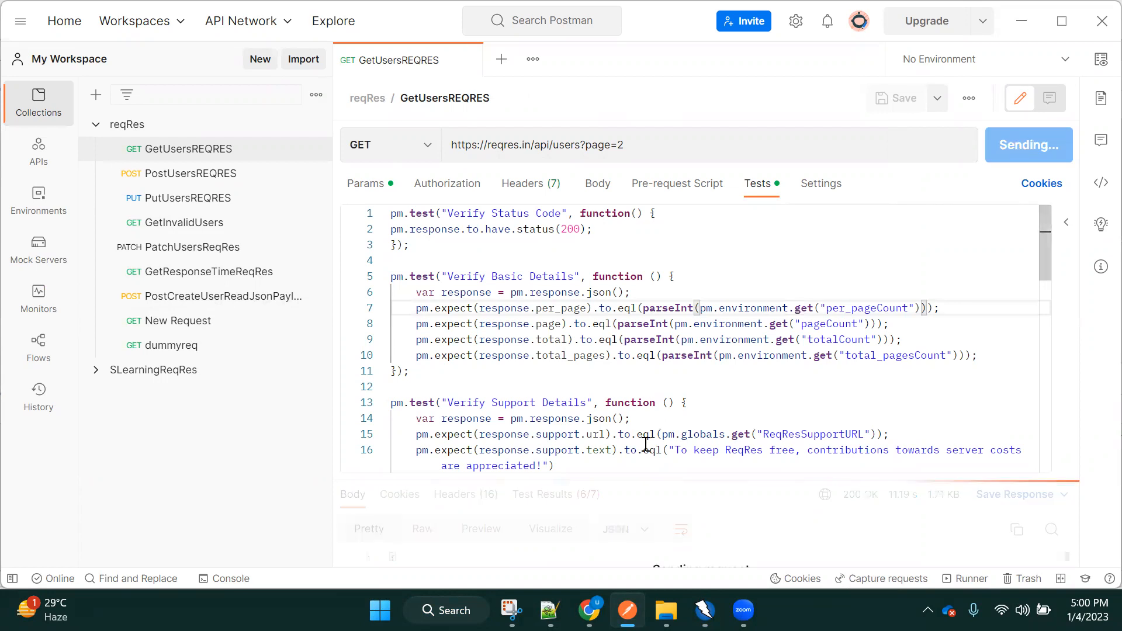
left_click_drag(662, 482, 662, 230)
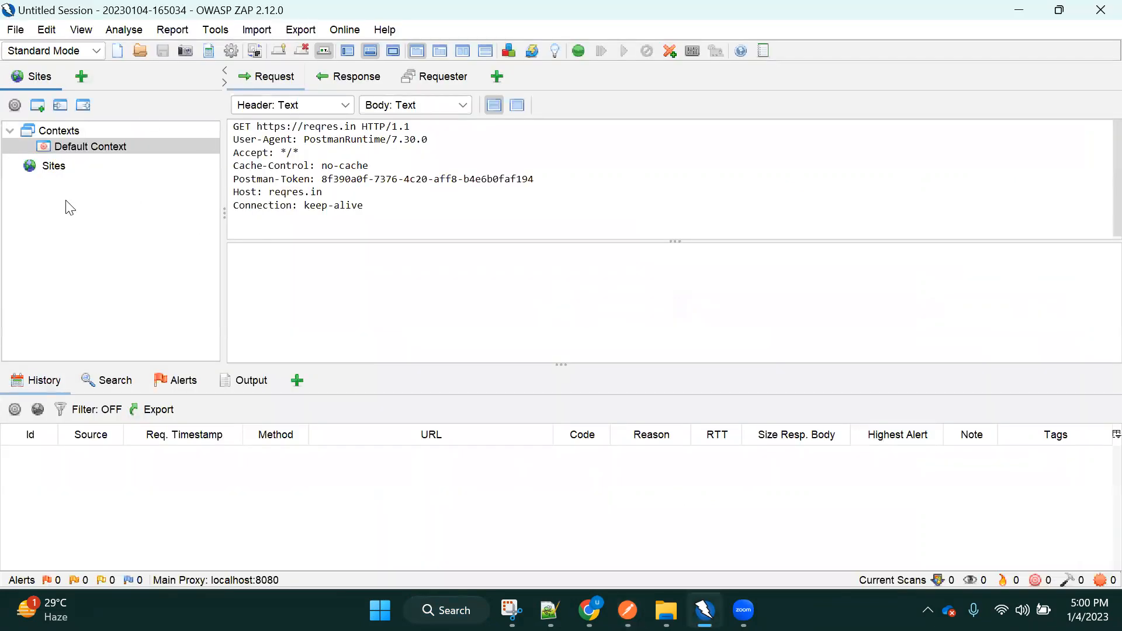
- Minimize ZAP to return to Postman and review the GET response body and the request URL
left_click(1019, 10)
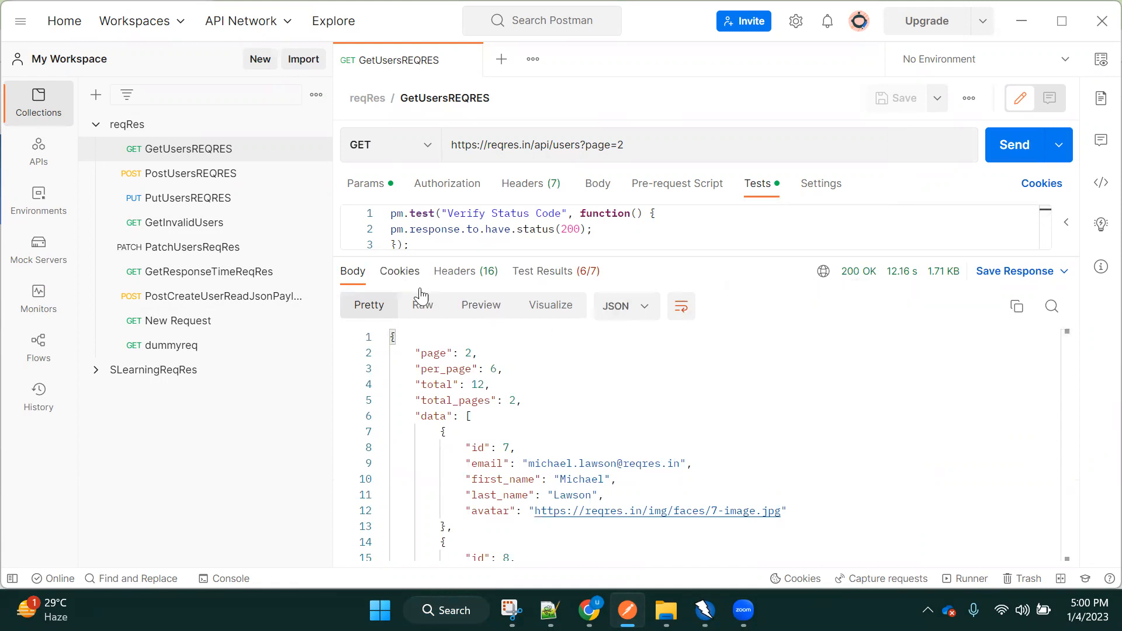
left_click_drag(416, 353, 508, 493)
left_click(553, 467)
double_click(554, 468)
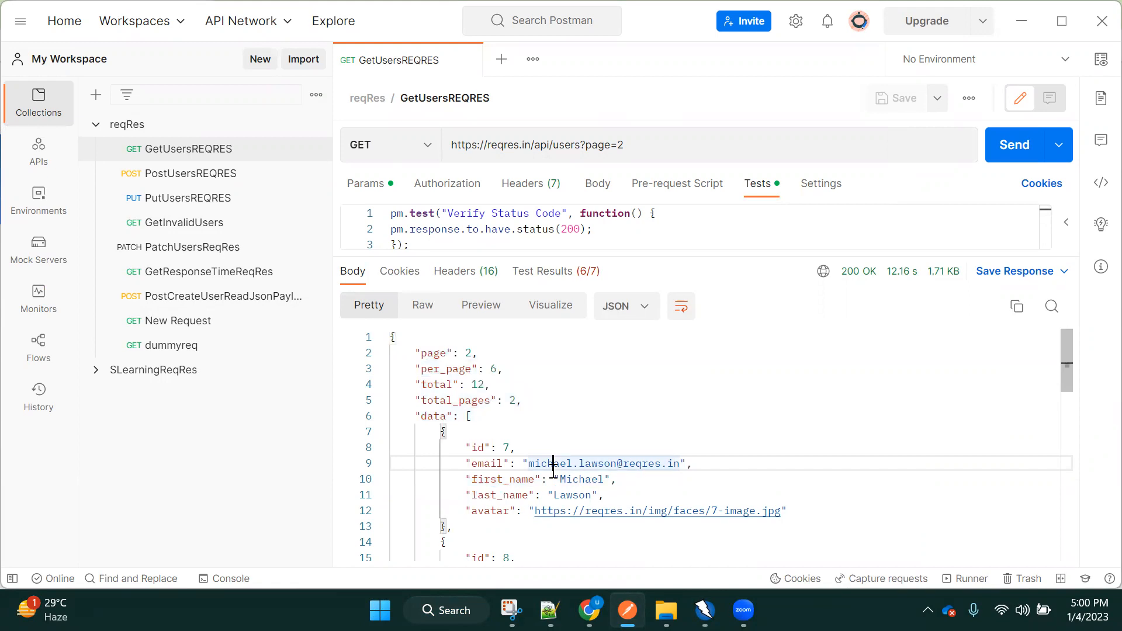
mouse_move(639, 144)
left_mouse_down()
mouse_move(446, 157)
mouse_move(638, 141)
left_mouse_up()
left_click(454, 146)
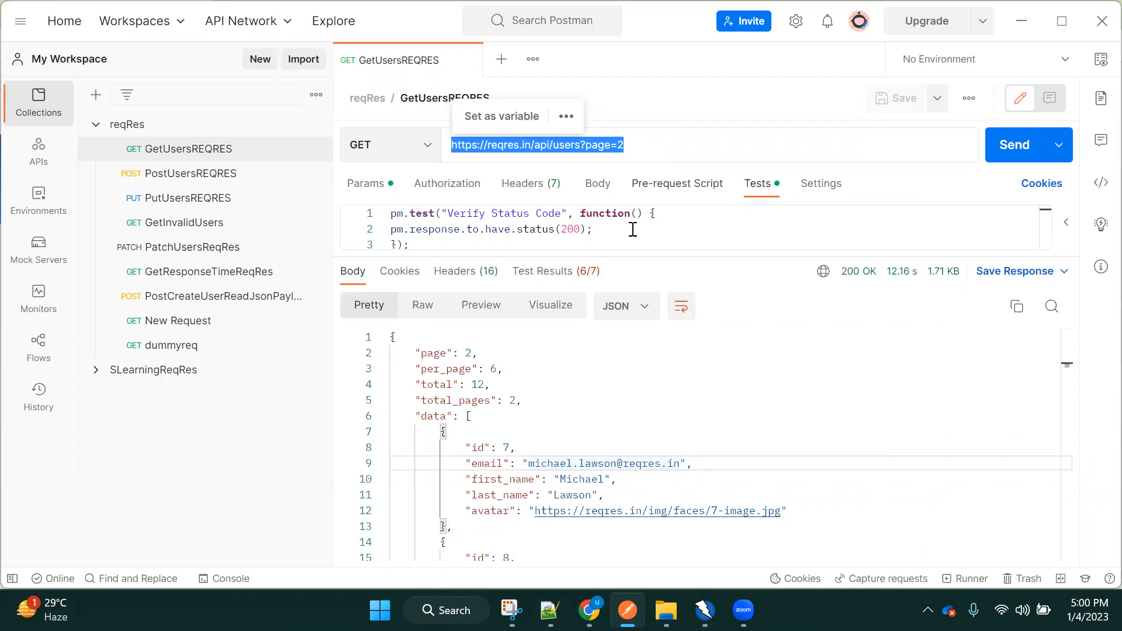
key("alt+Tab")
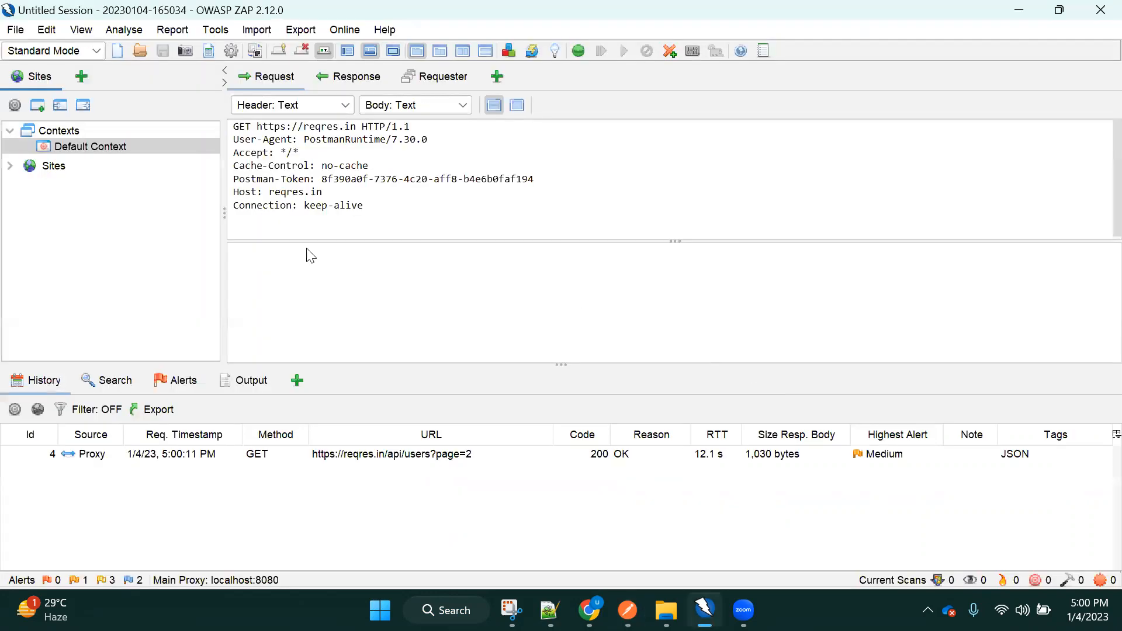
double_click(16, 166)
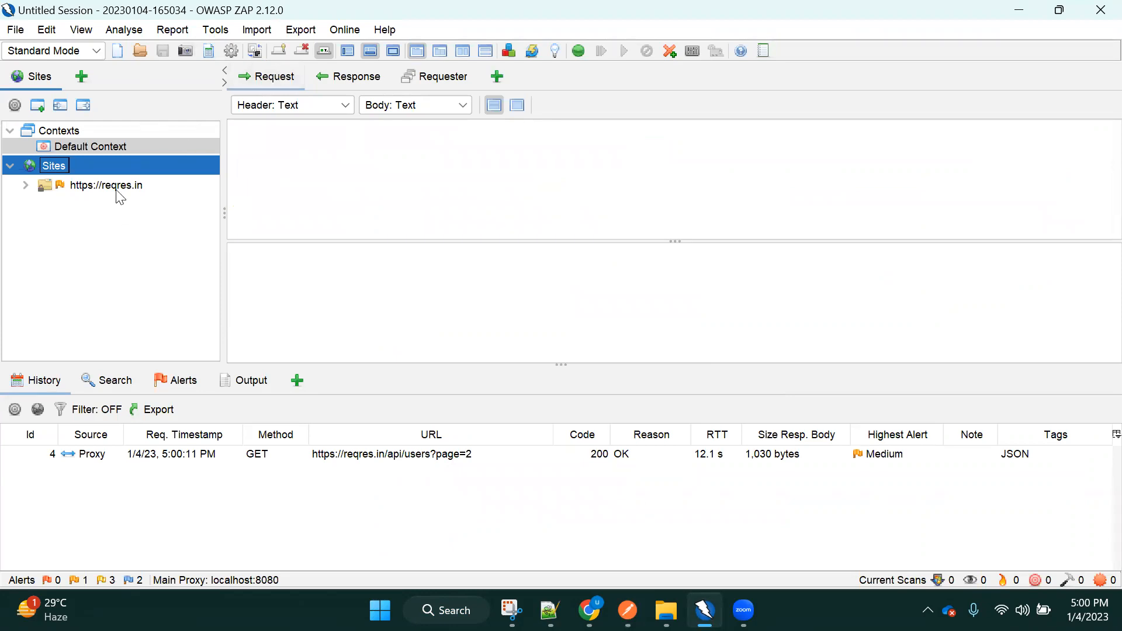
left_click(11, 165)
left_click(10, 165)
left_click(26, 186)
double_click(105, 185)
left_click(26, 185)
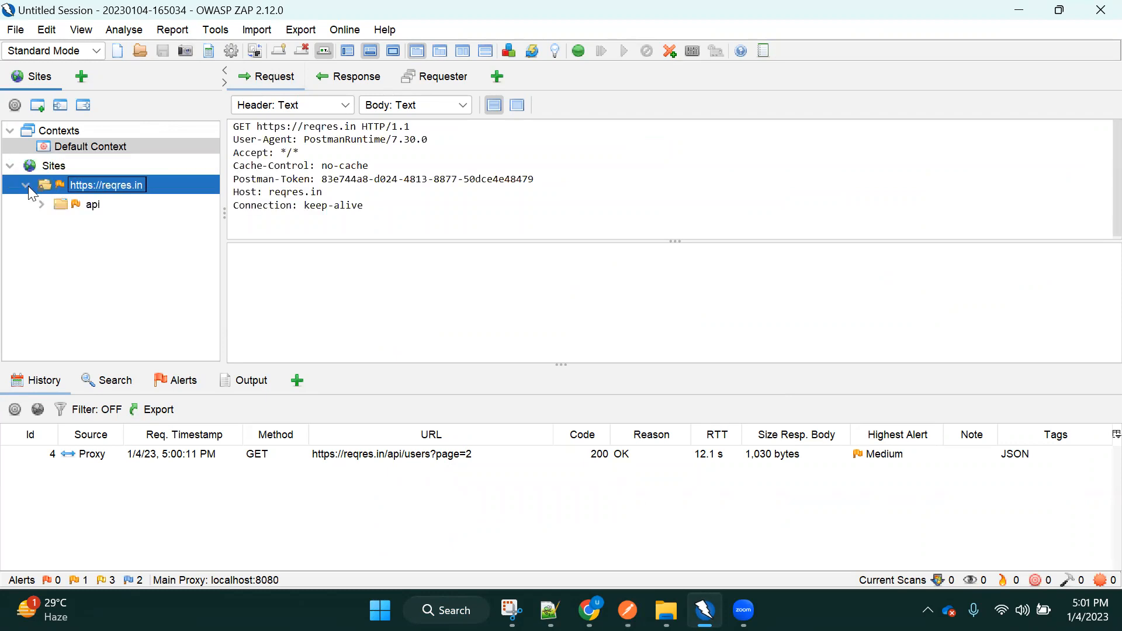
left_click(46, 206)
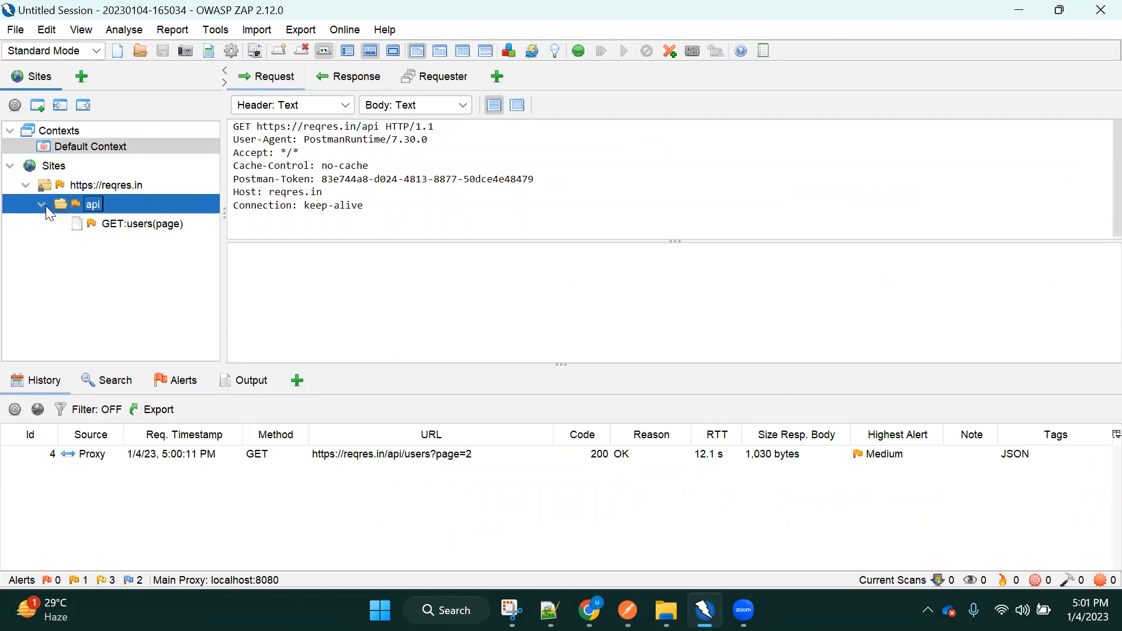
left_click(127, 224)
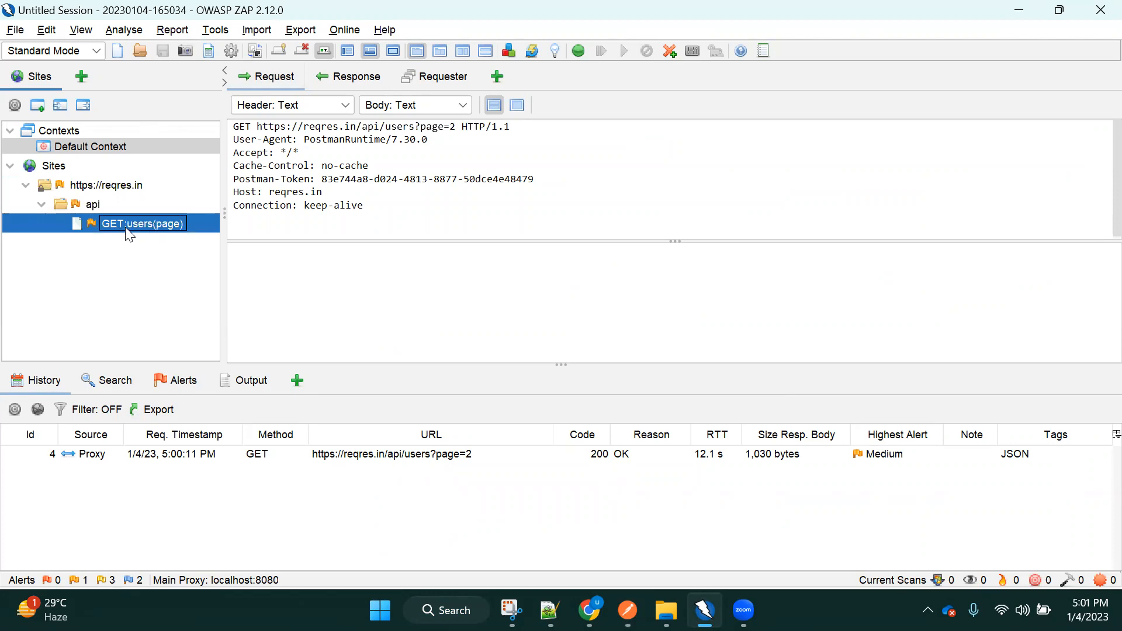
- Switch to Postman, open the PostUsersREQRES request, and send it
key("alt+Tab")
left_click(220, 176)
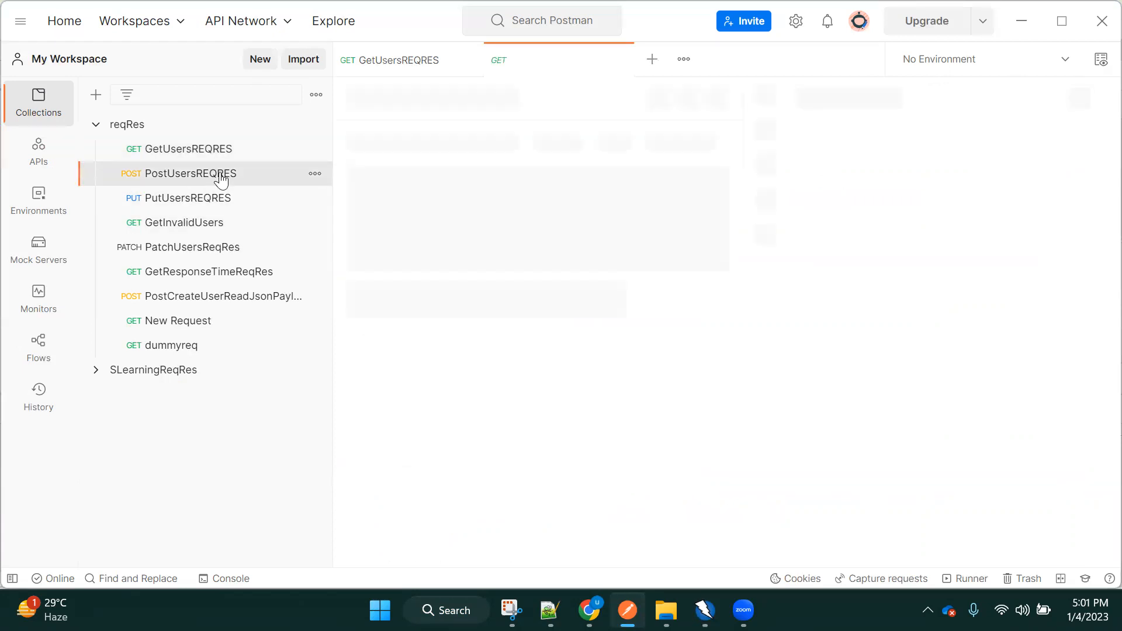
left_click_drag(619, 146, 432, 153)
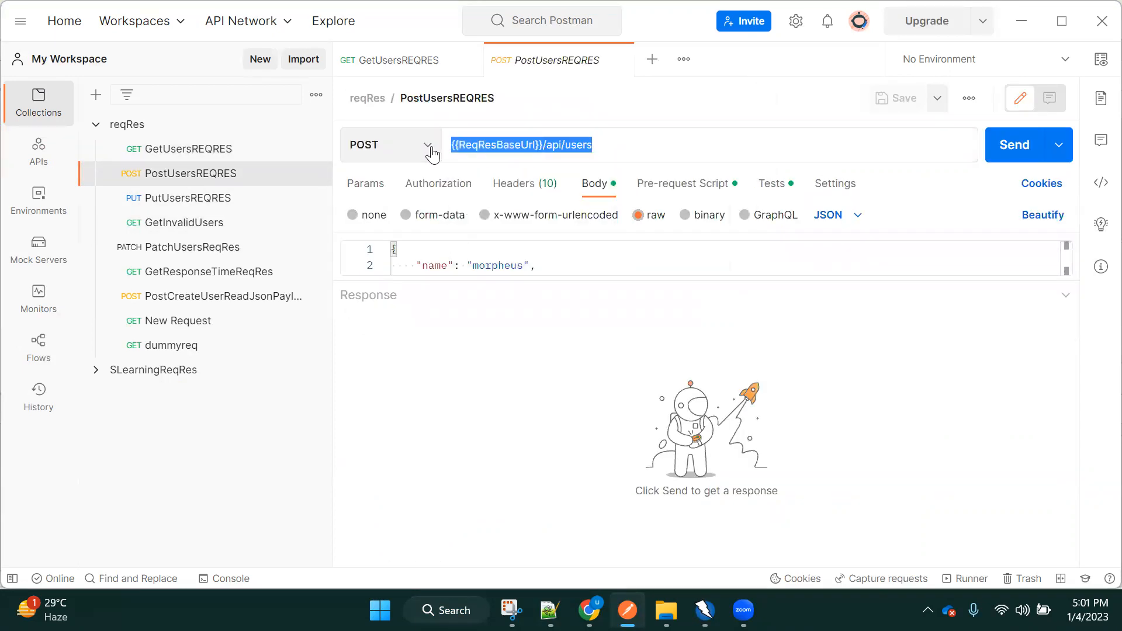
left_click(999, 152)
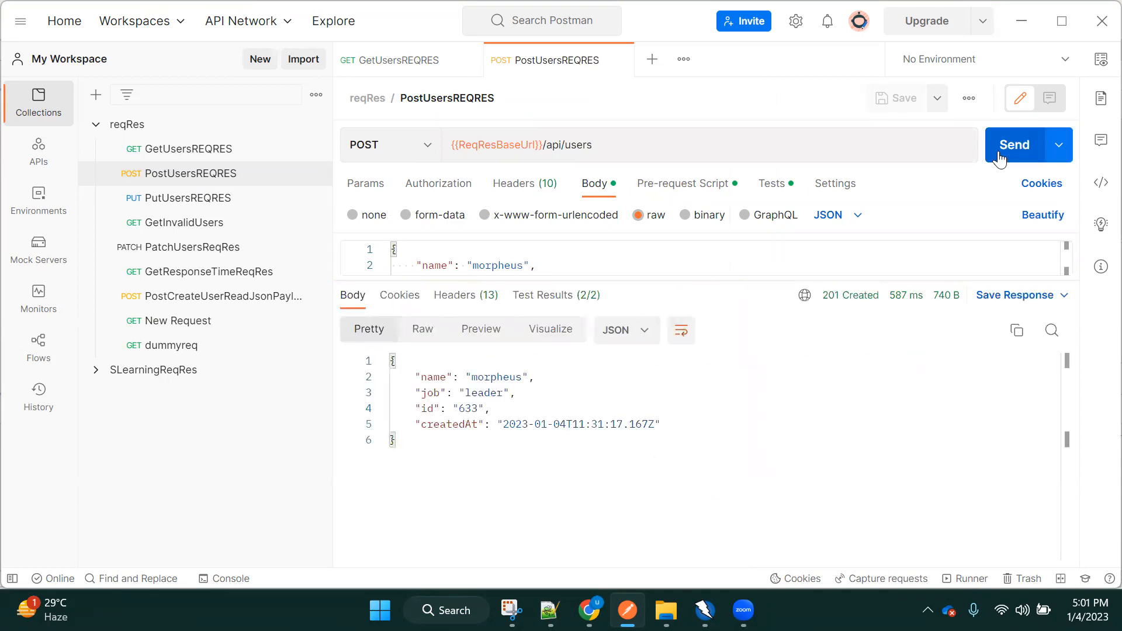
- Minimize Postman to return to ZAP and compare the captured POST and GET users requests in the Sites tree
left_click(1019, 25)
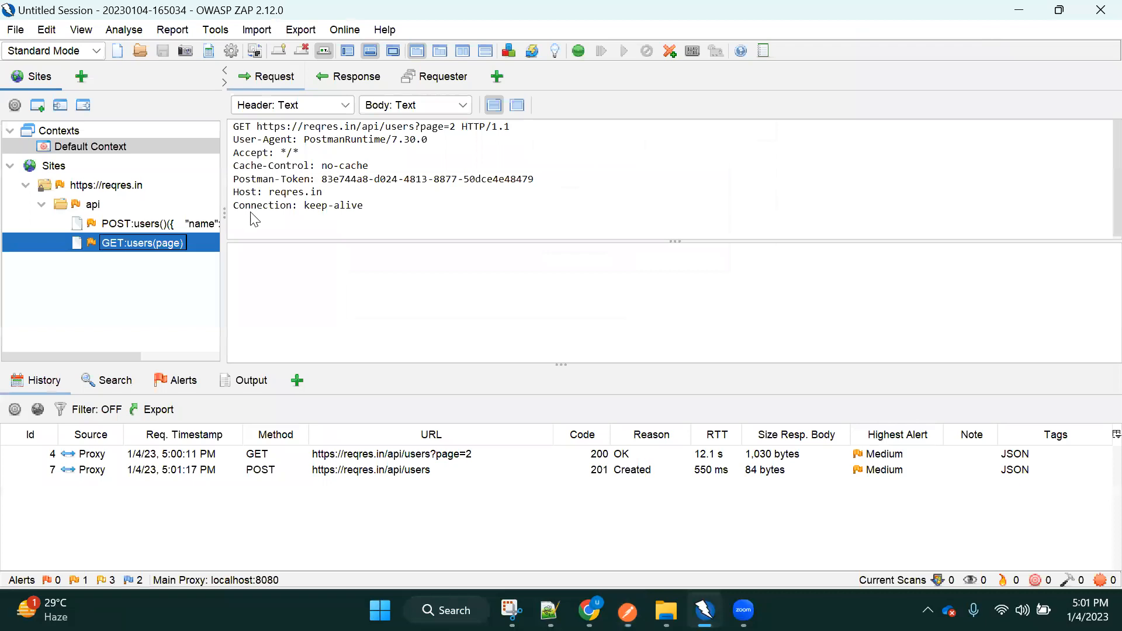
left_click(123, 228)
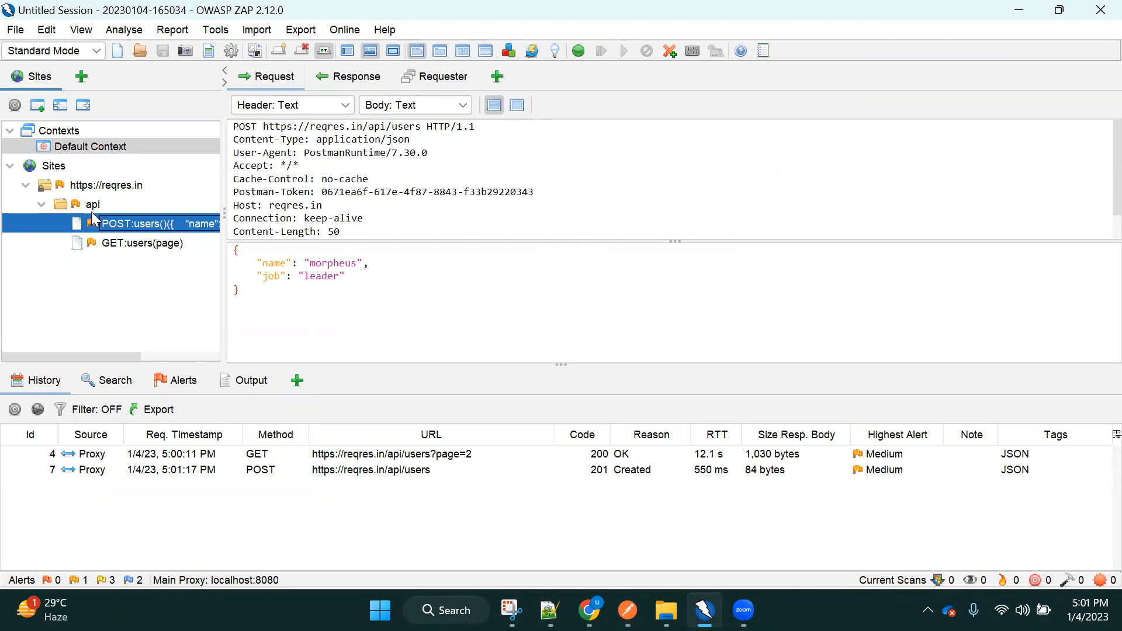
left_click(129, 245)
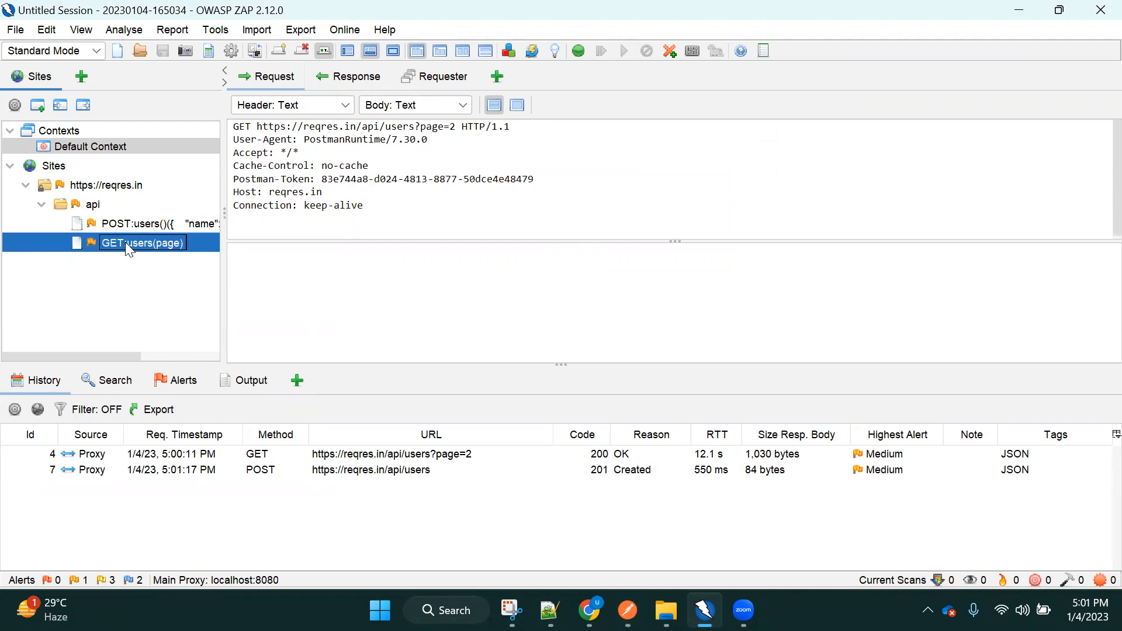
left_click(130, 226)
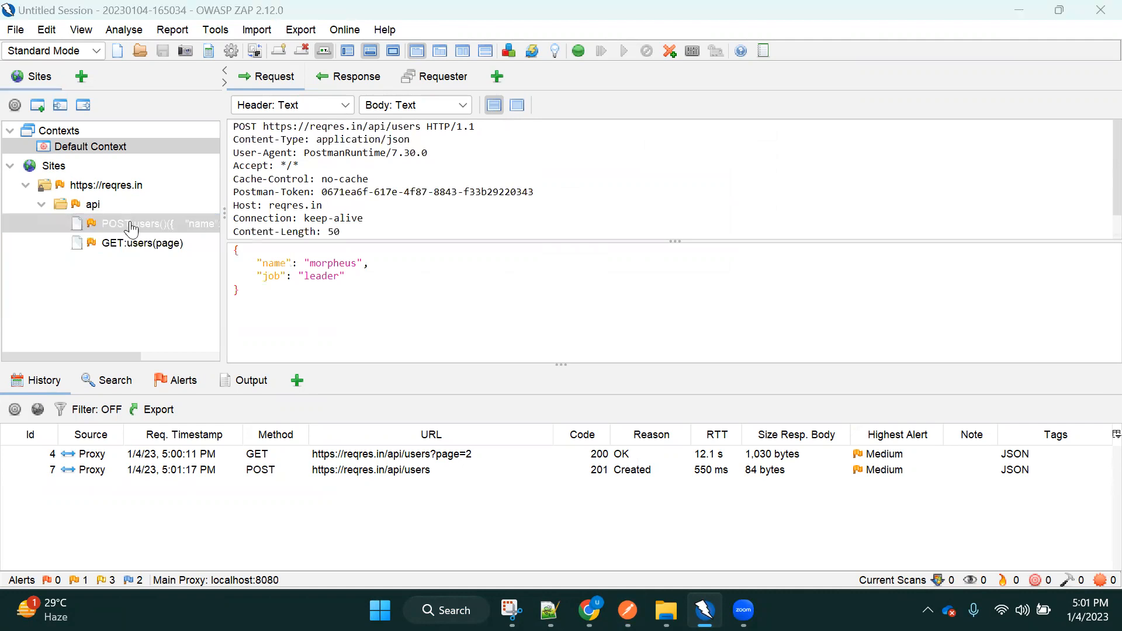
- Switch to Postman, open the PutUsersREQRES request, and send it
key("alt+Tab")
left_click(165, 201)
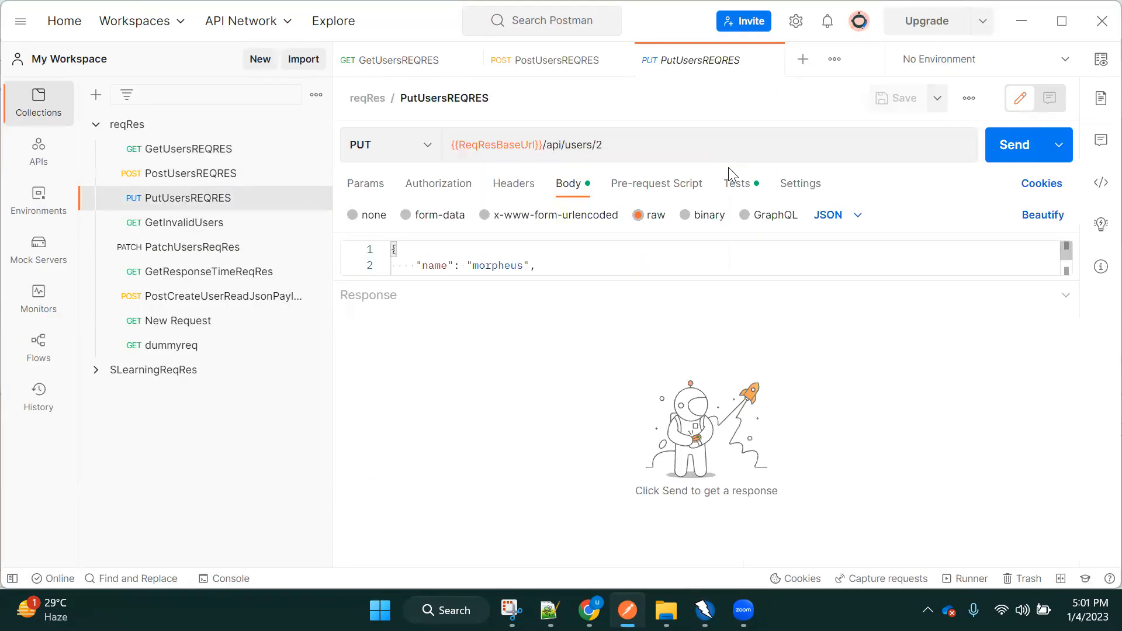
left_click(1015, 144)
- Switch to OWASP ZAP, expand the users folder under api, and view the captured PUT:2 request
key("alt+Tab")
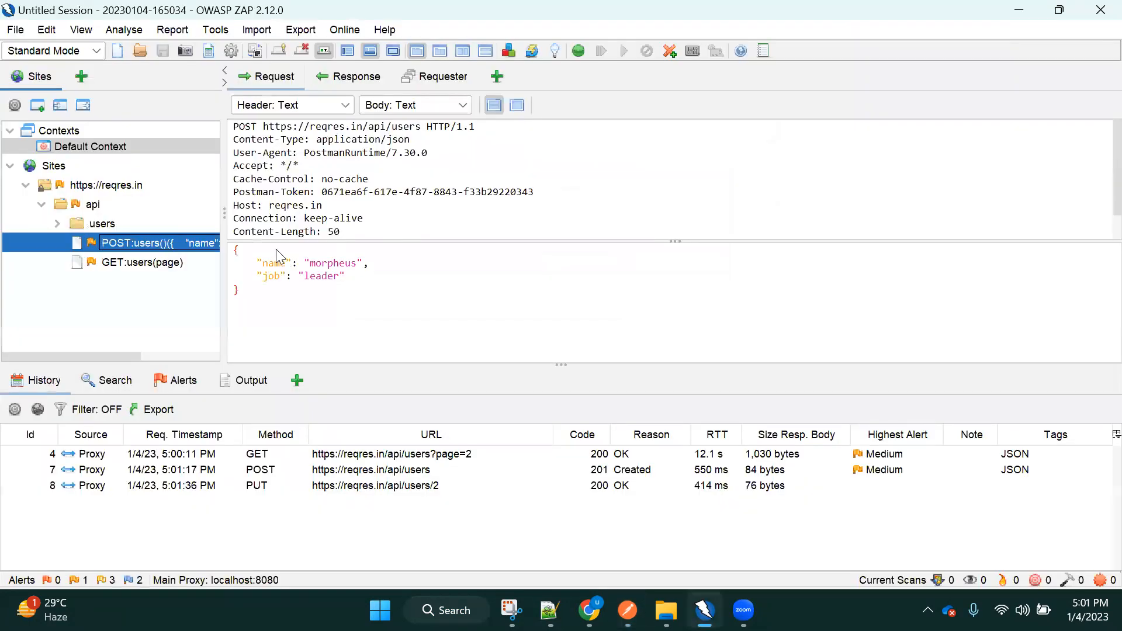
left_click(58, 225)
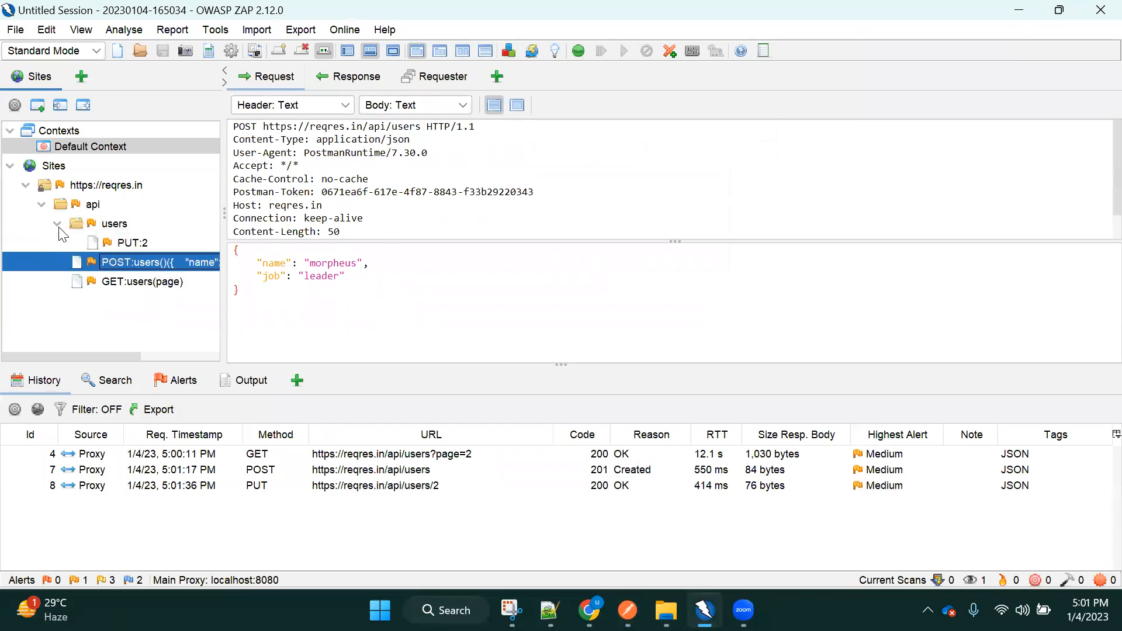
left_click(115, 240)
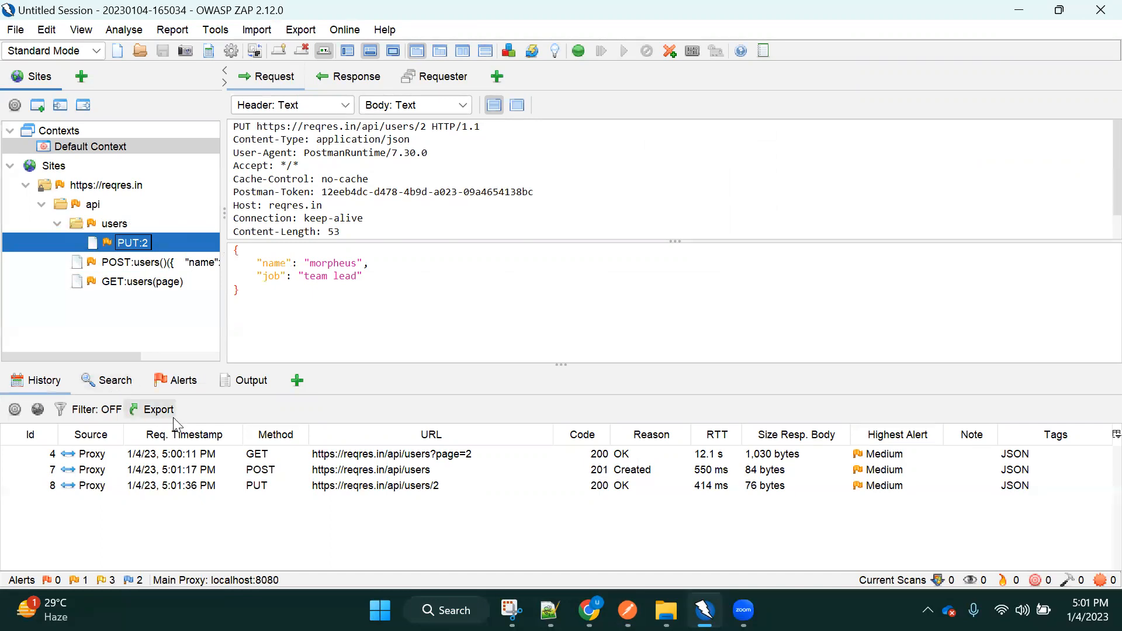
- Review the GET, POST and PUT entries recorded in the proxy history
left_click(257, 470)
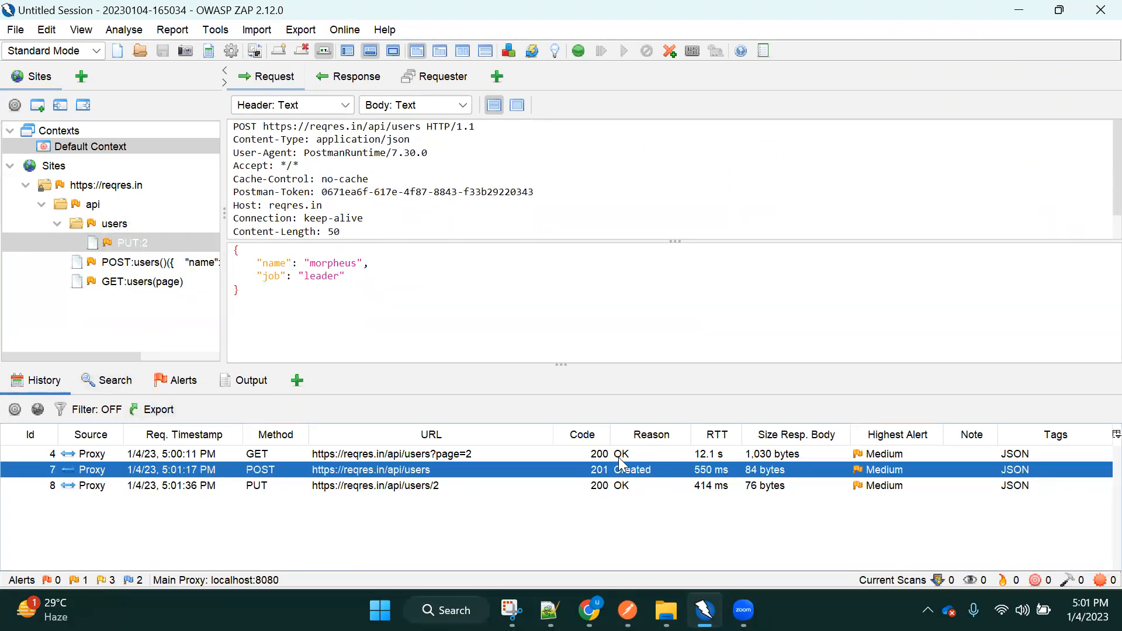
left_click(644, 454)
left_click(642, 471)
left_click(308, 486)
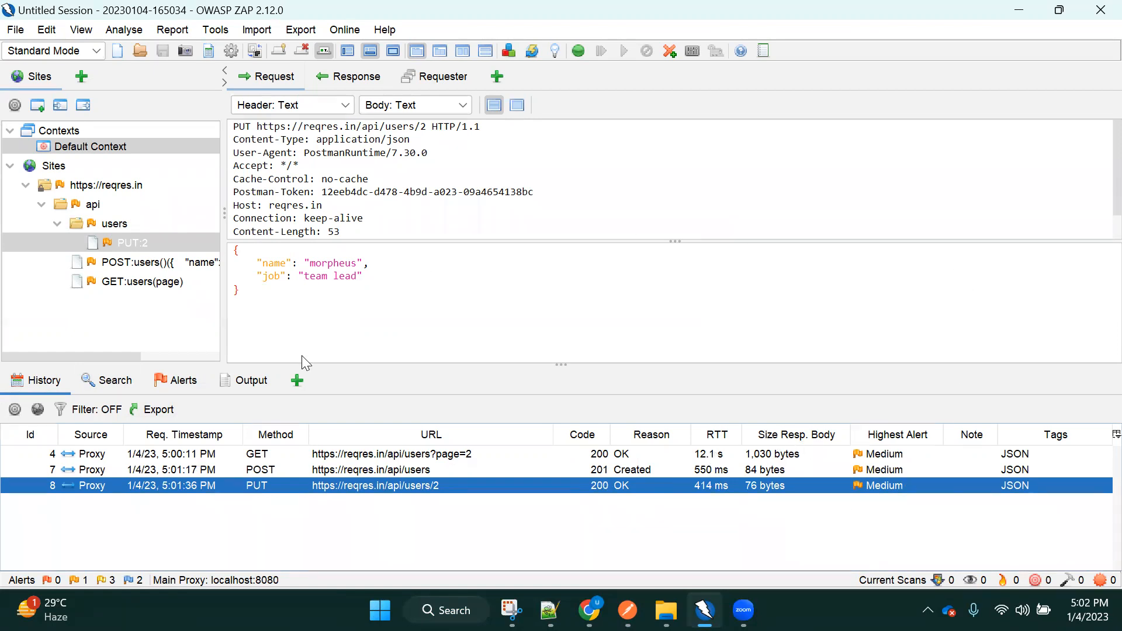
left_click(156, 455)
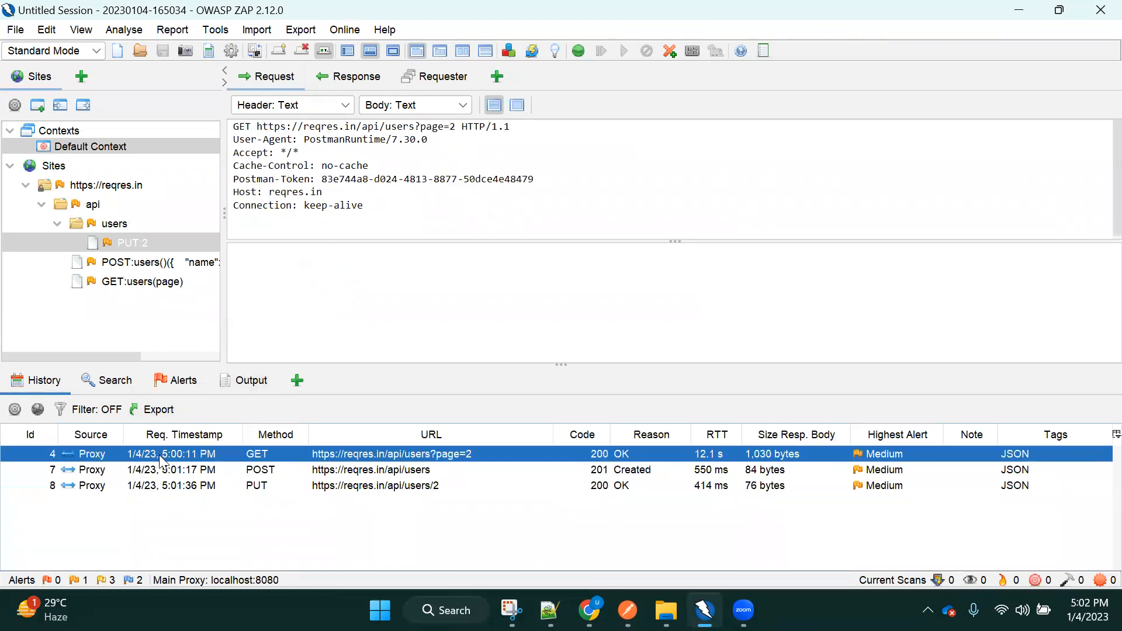
right_click(261, 453)
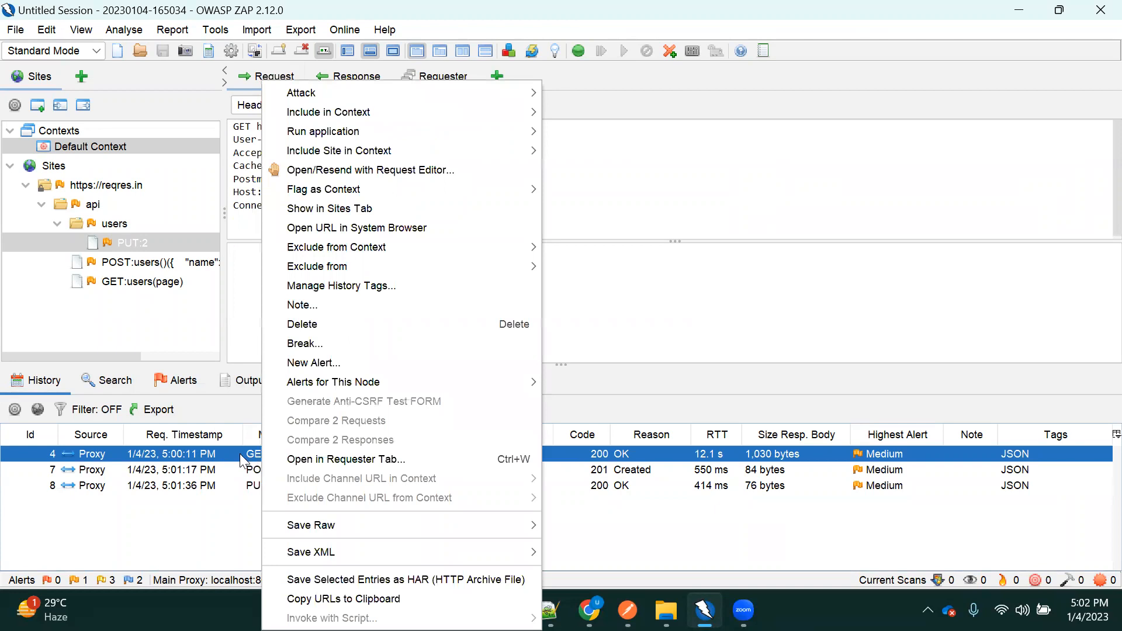
left_click(178, 455)
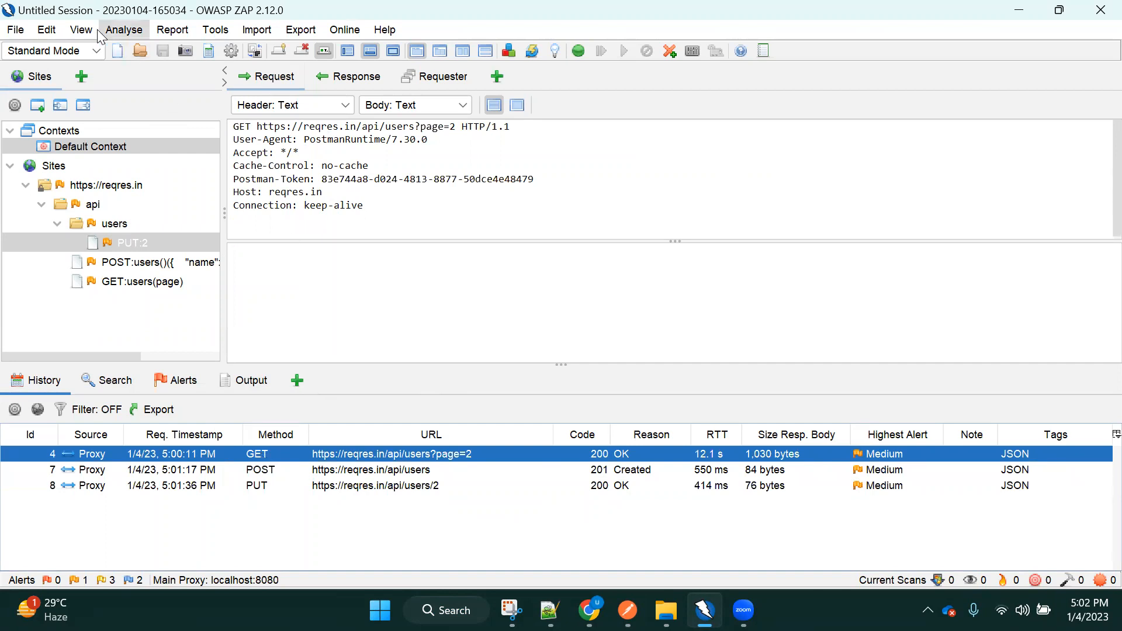
right_click(255, 457)
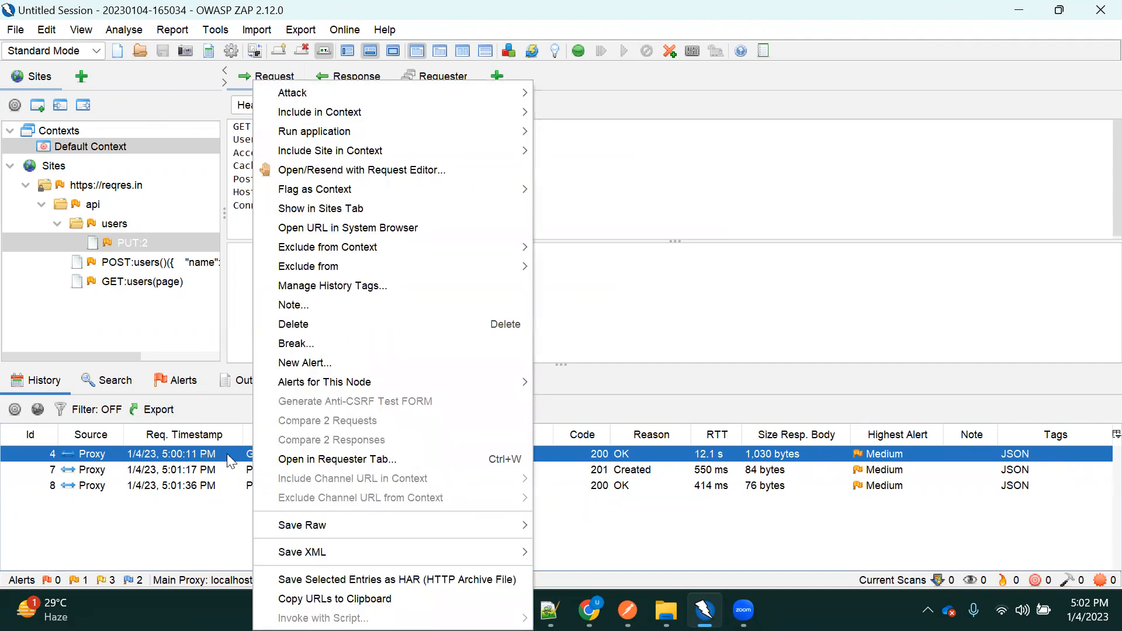
mouse_move(312, 95)
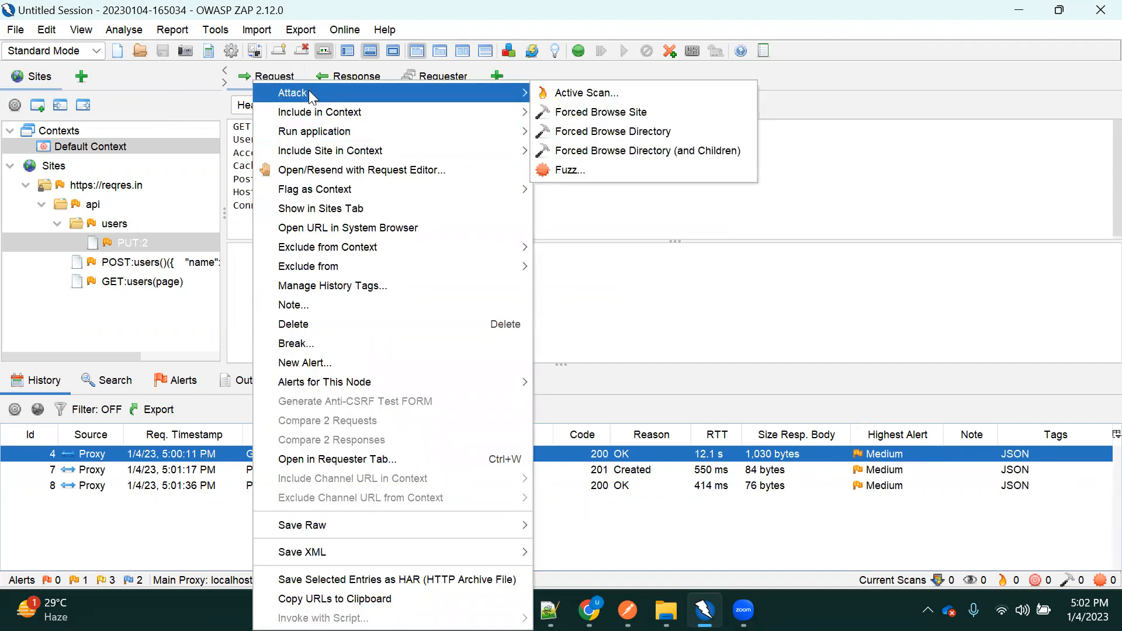
left_click(596, 98)
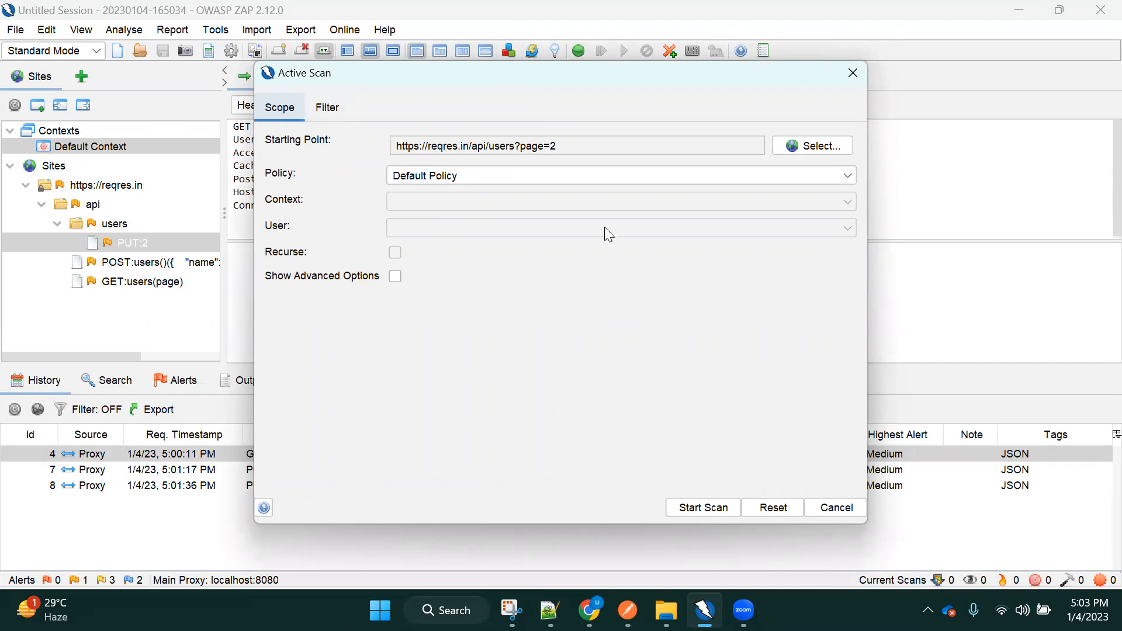
left_click(596, 173)
left_click(596, 173)
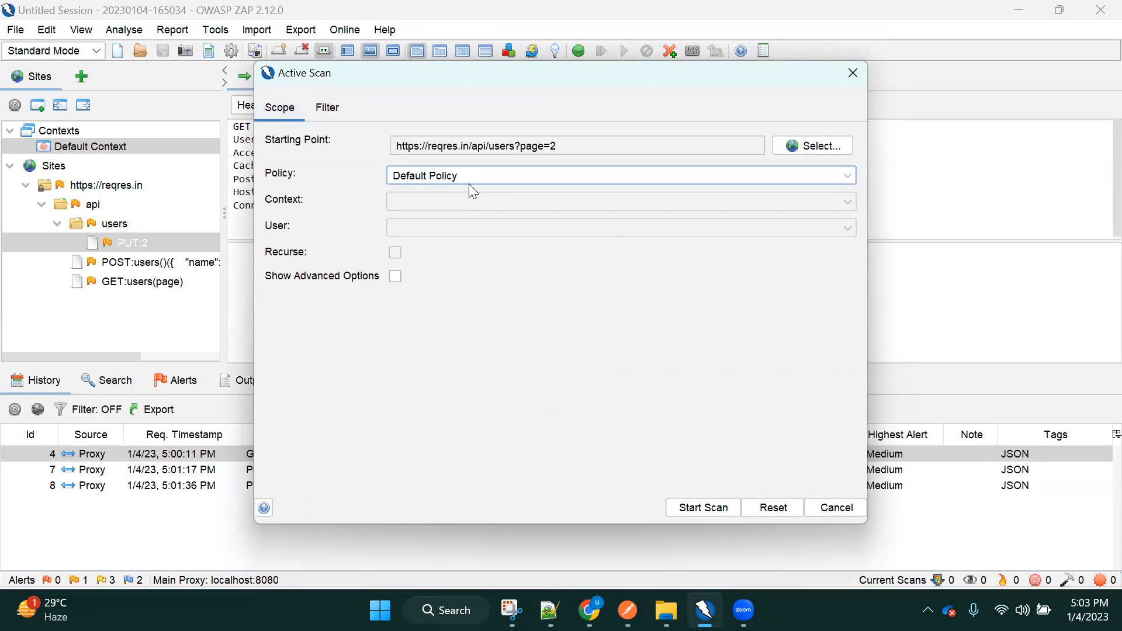
left_click(703, 513)
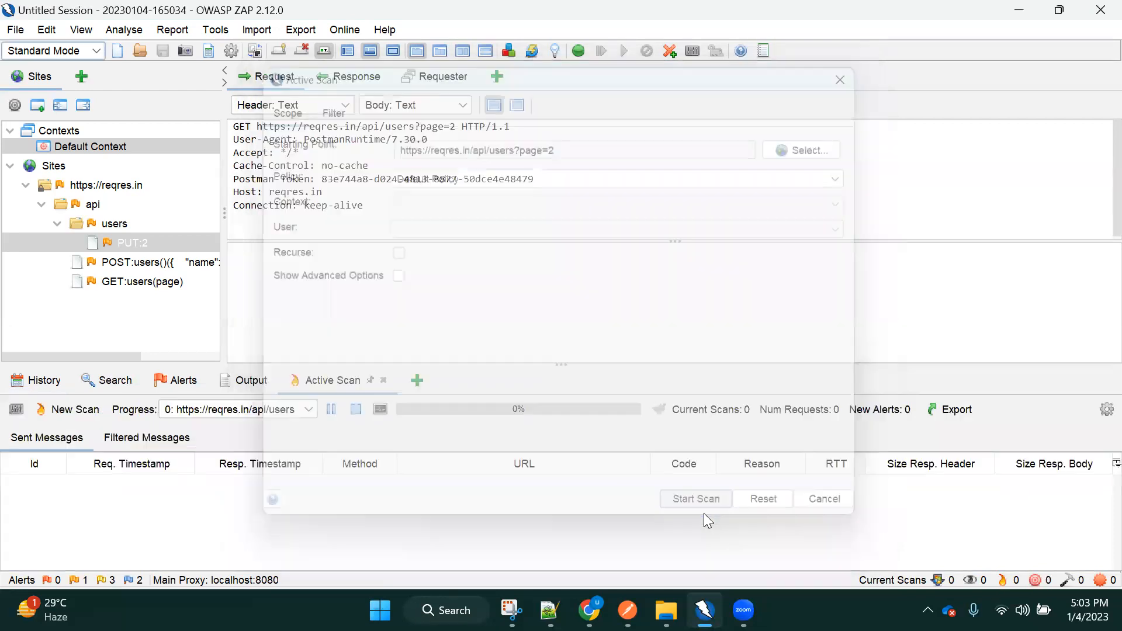
- Enlarge the active scan results area and inspect each request sent by the scan
left_click_drag(522, 364, 568, 175)
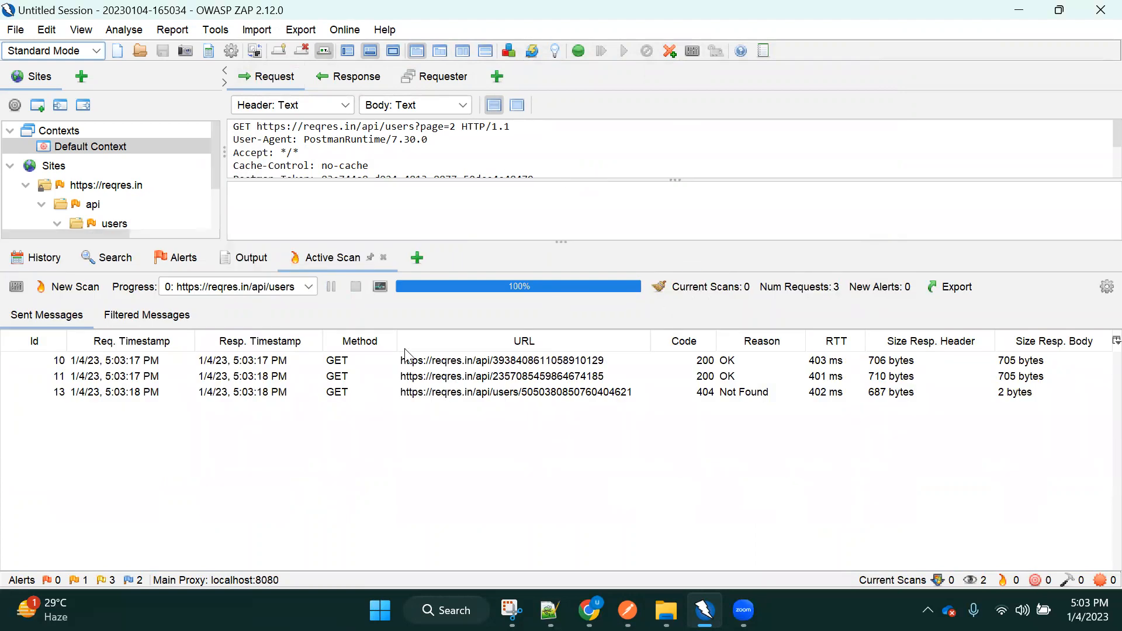
left_click(453, 362)
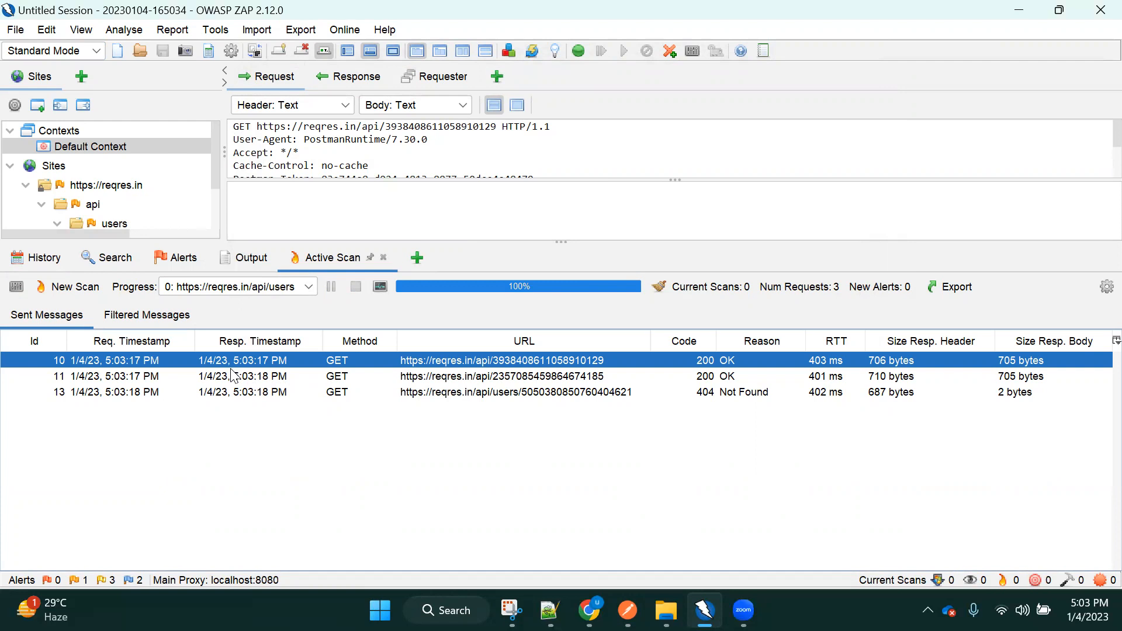
left_click(472, 381)
left_click(503, 392)
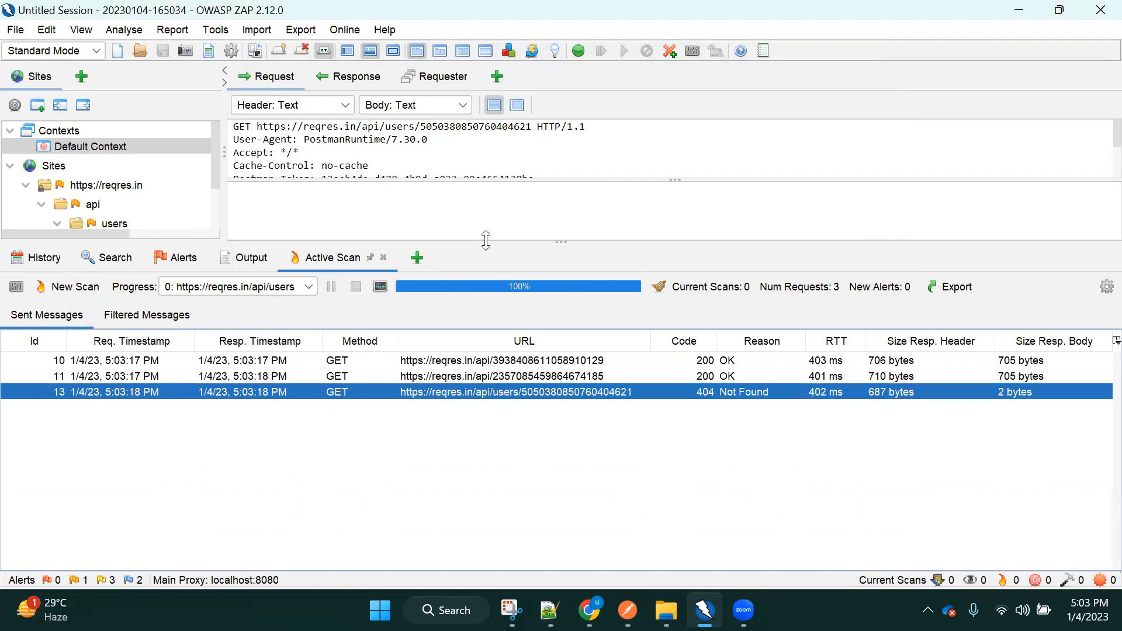
left_click_drag(487, 239, 488, 339)
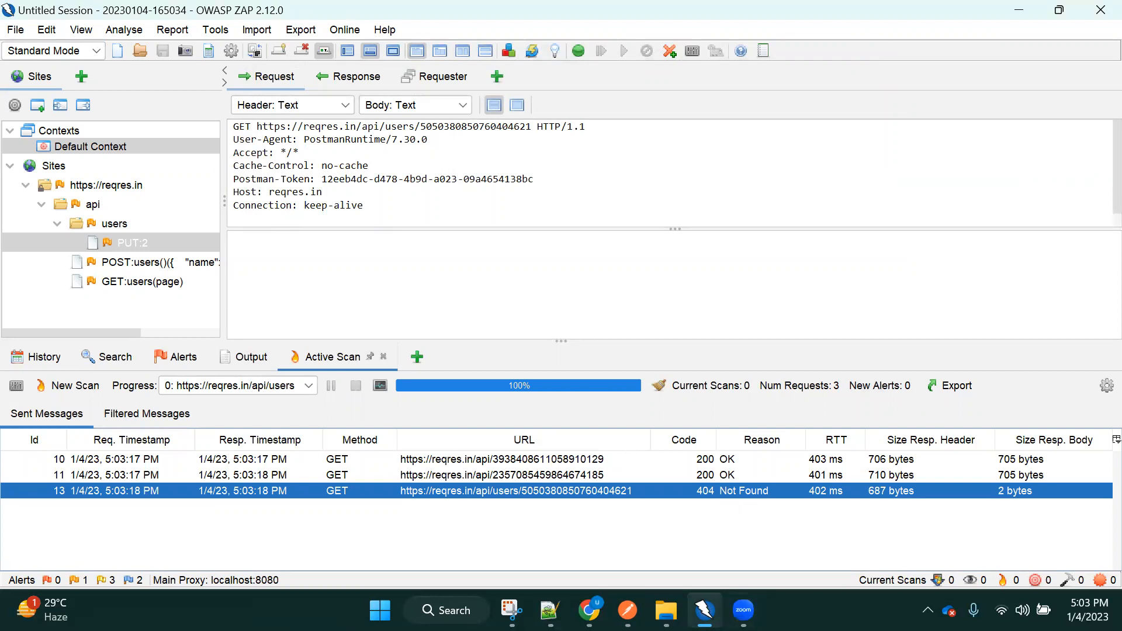
mouse_move(744, 610)
left_click(816, 541)
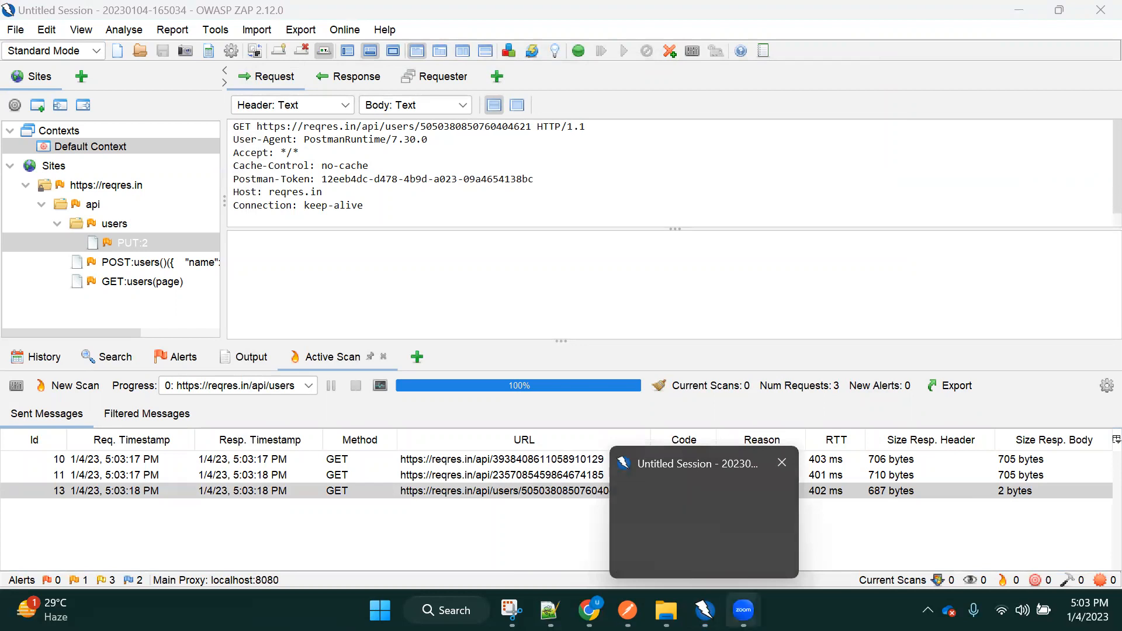
mouse_move(744, 611)
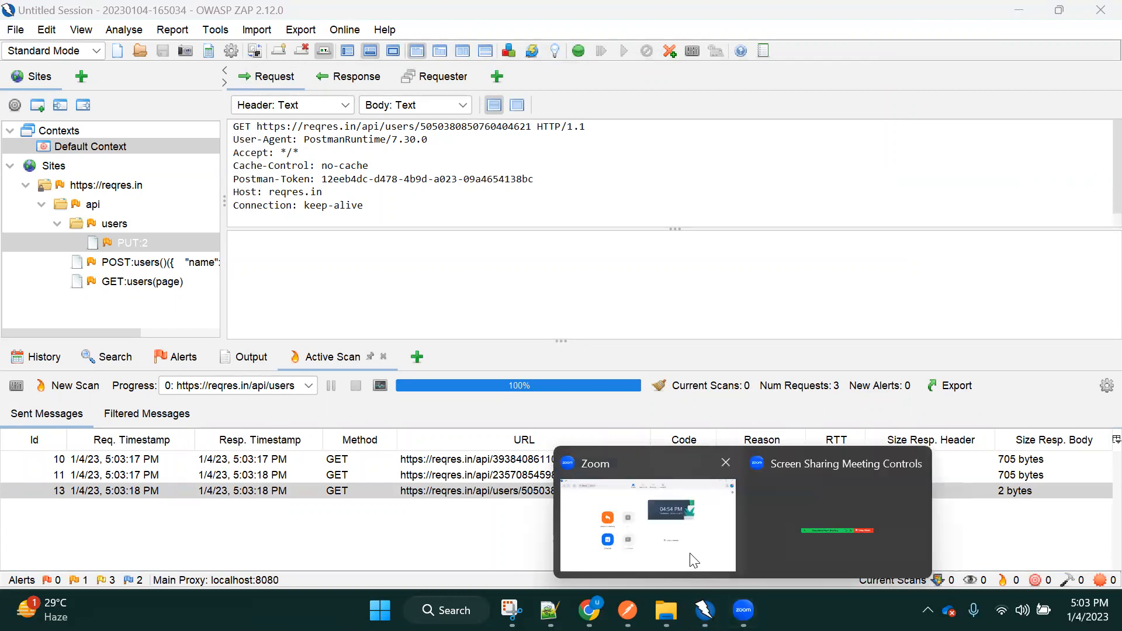
left_click(781, 526)
mouse_move(743, 610)
left_click(814, 525)
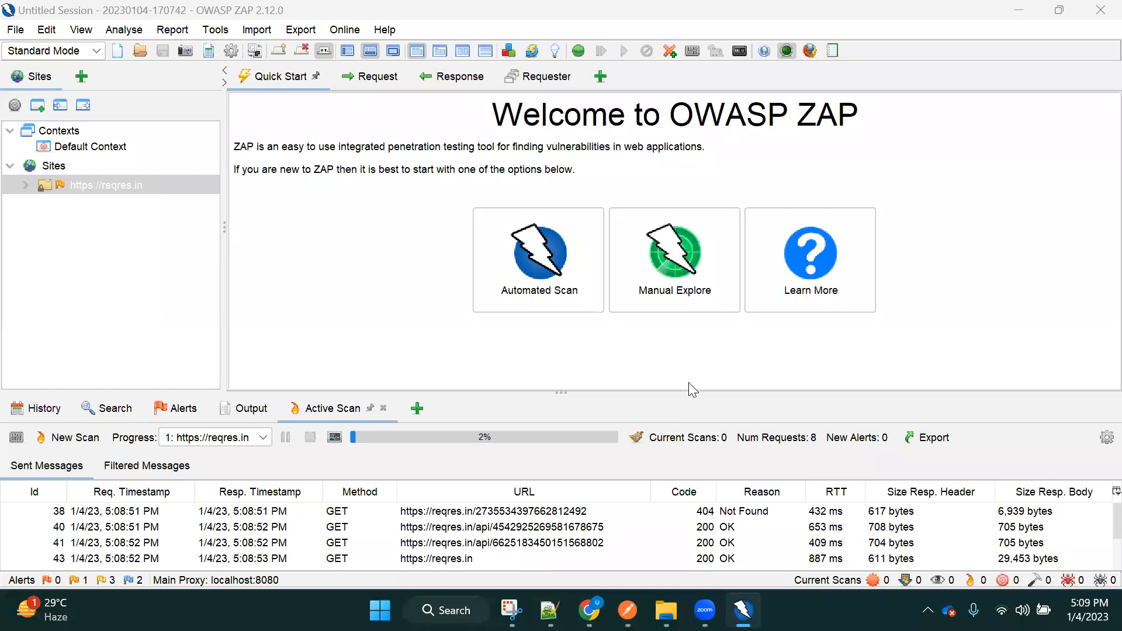
left_click_drag(684, 393, 725, 251)
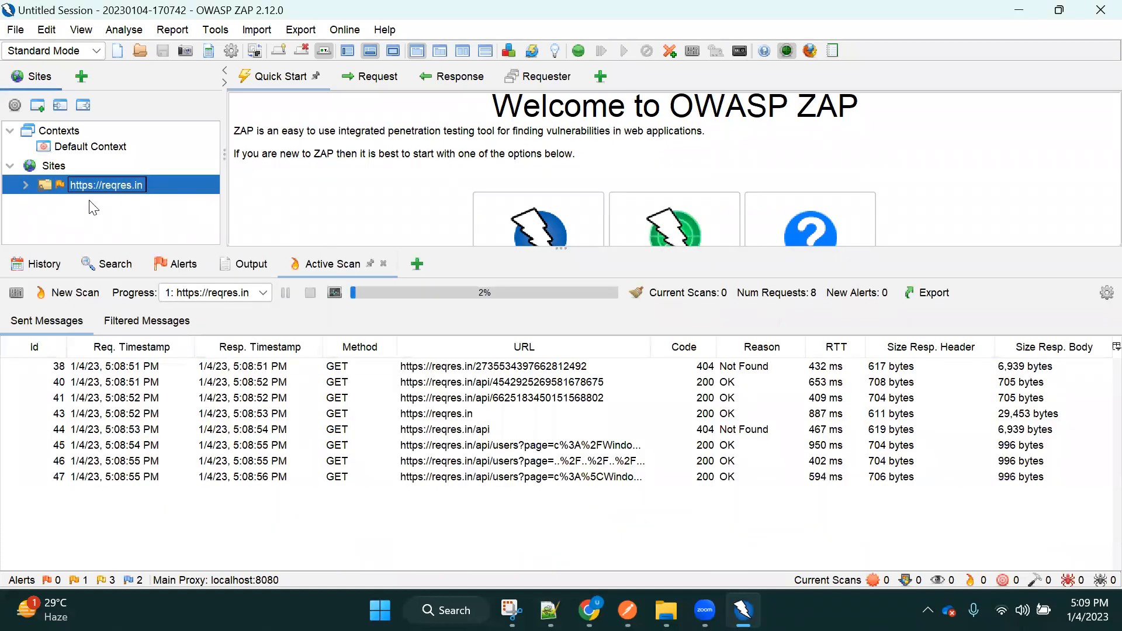
left_click(25, 185)
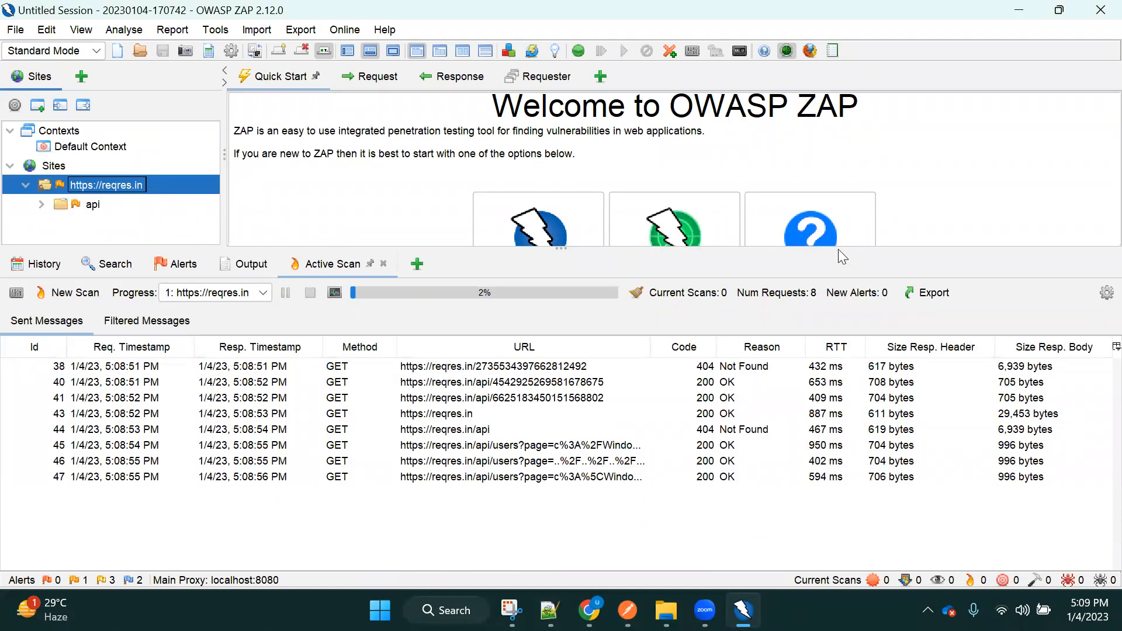
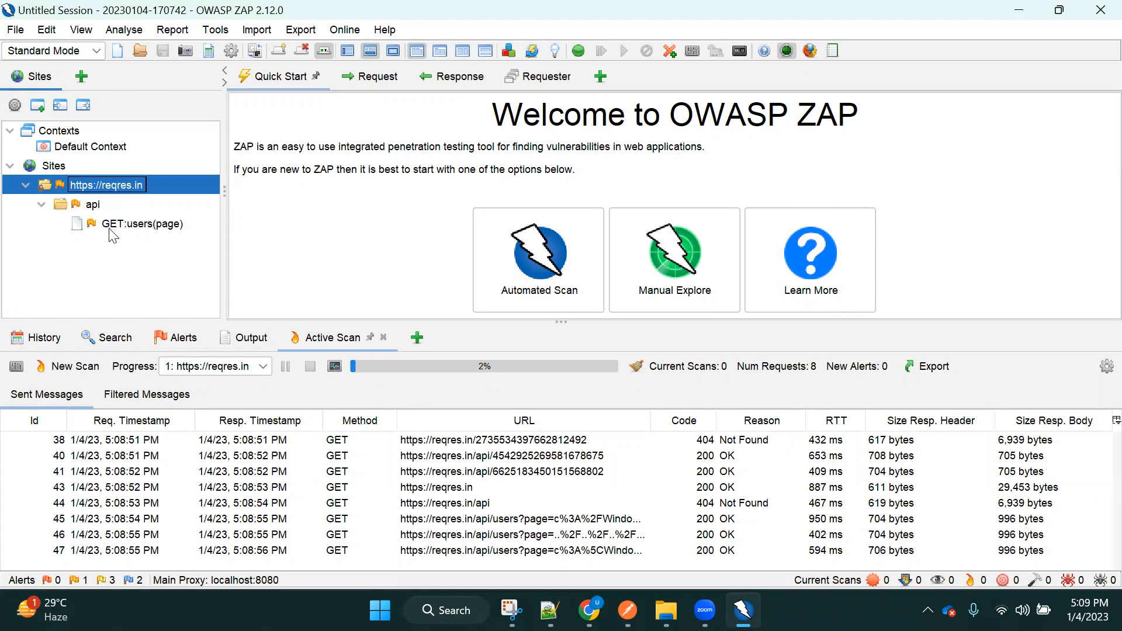
- Switch to Postman, send the PostUsersREQRES and PutUsersREQRES requests, and return to OWASP ZAP
left_click(627, 610)
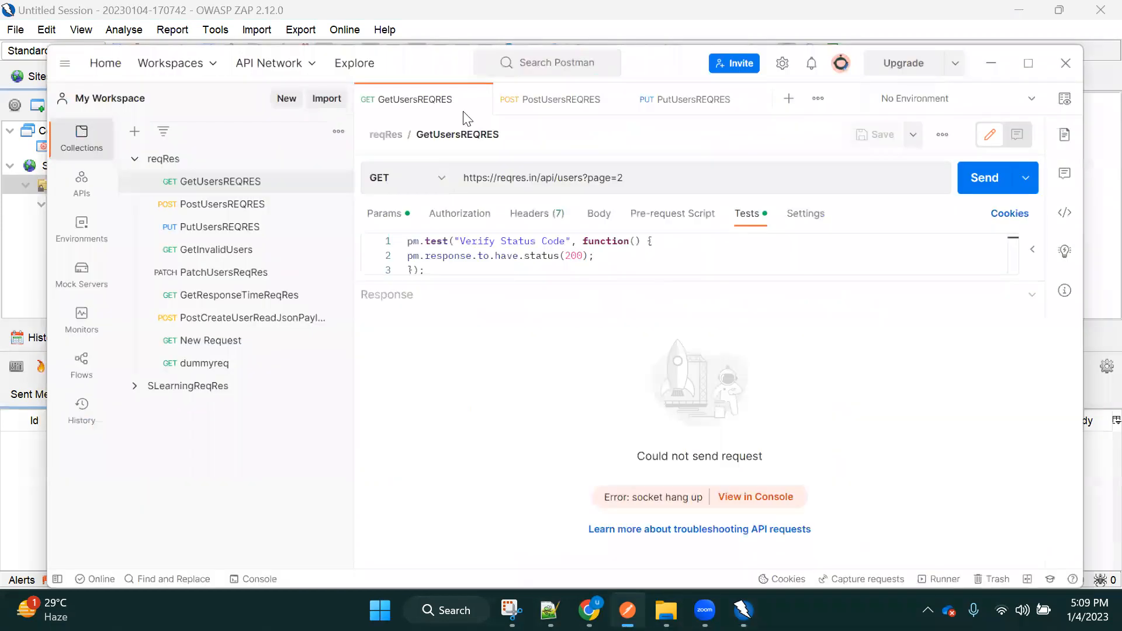
left_click(550, 65)
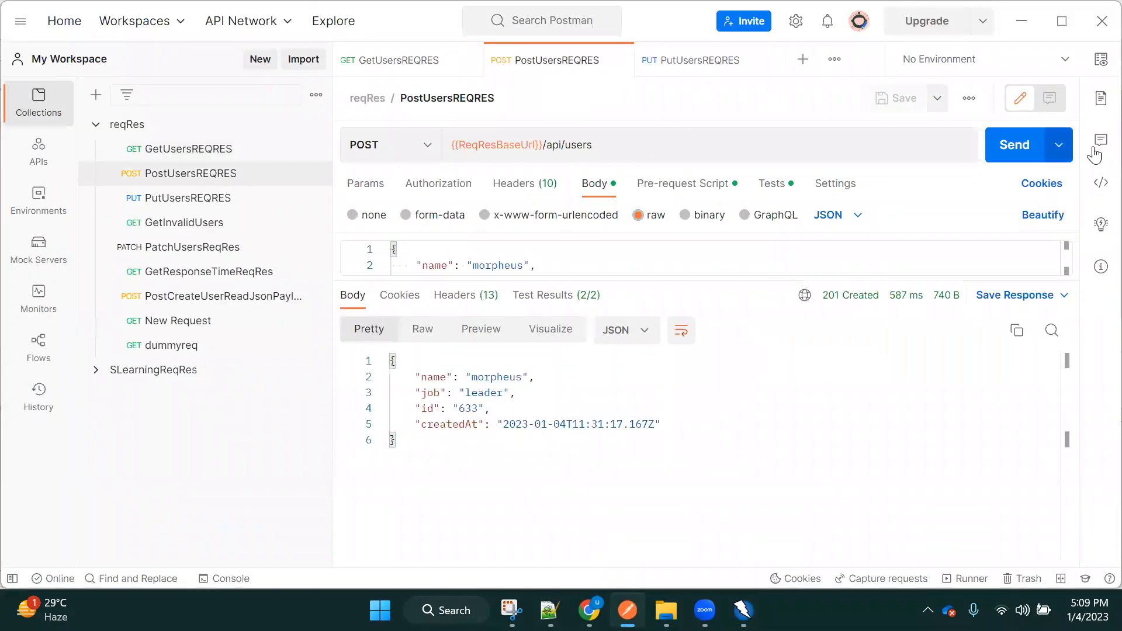
left_click(1017, 146)
left_click(663, 66)
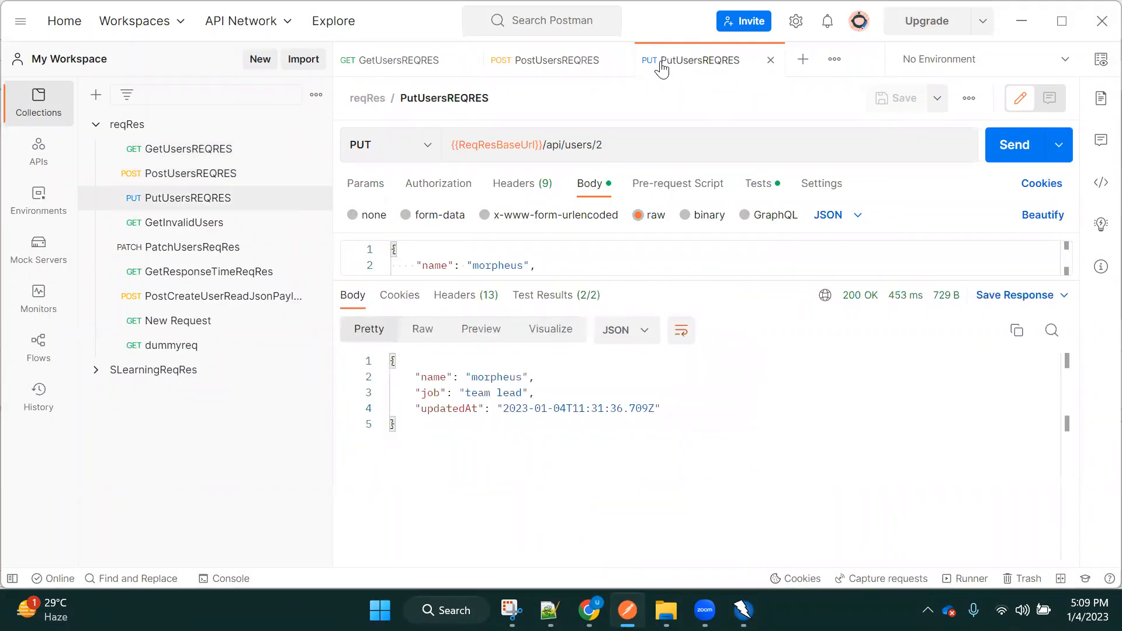
left_click(1002, 158)
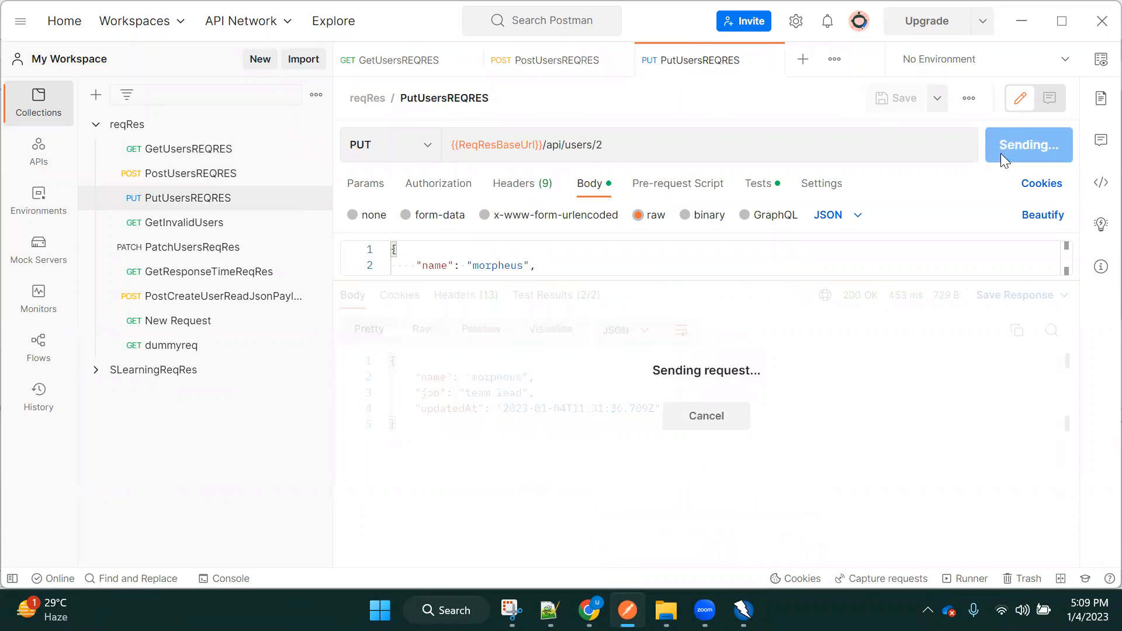
left_click(1029, 23)
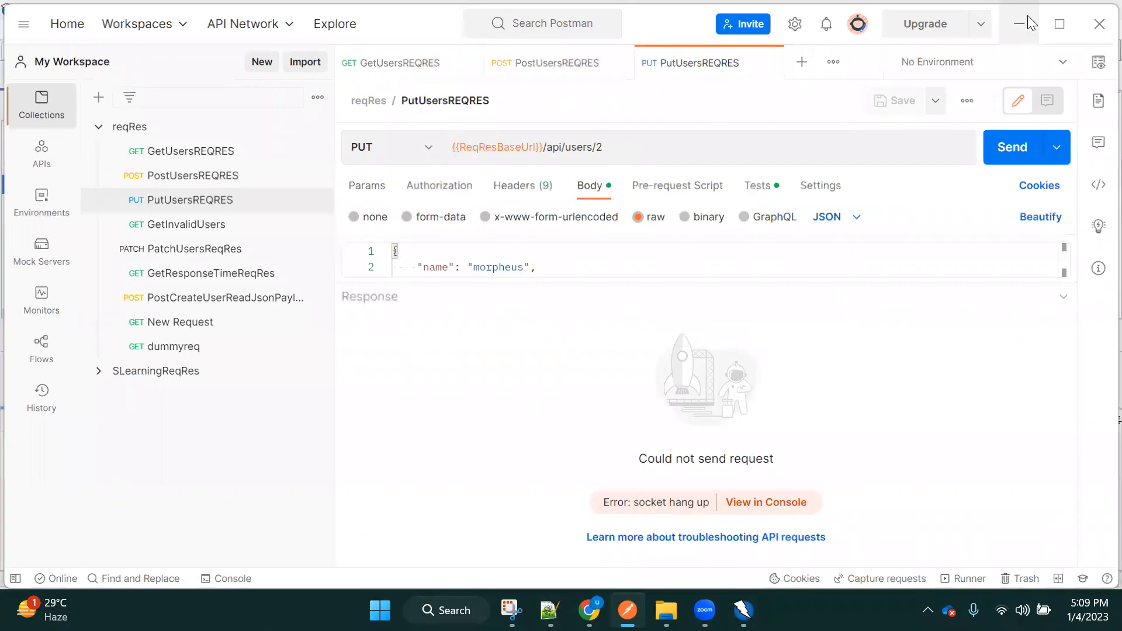
- View the captured POST and GET users entries, and expand the users folder to view PUT:2
left_click(118, 246)
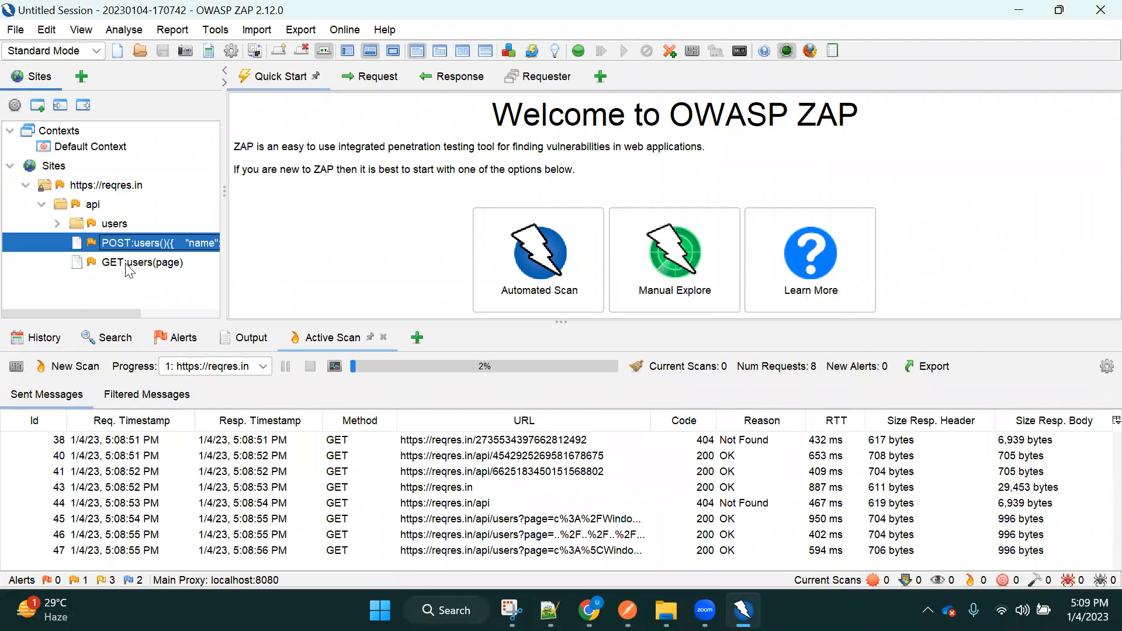
left_click(125, 263)
left_click(58, 225)
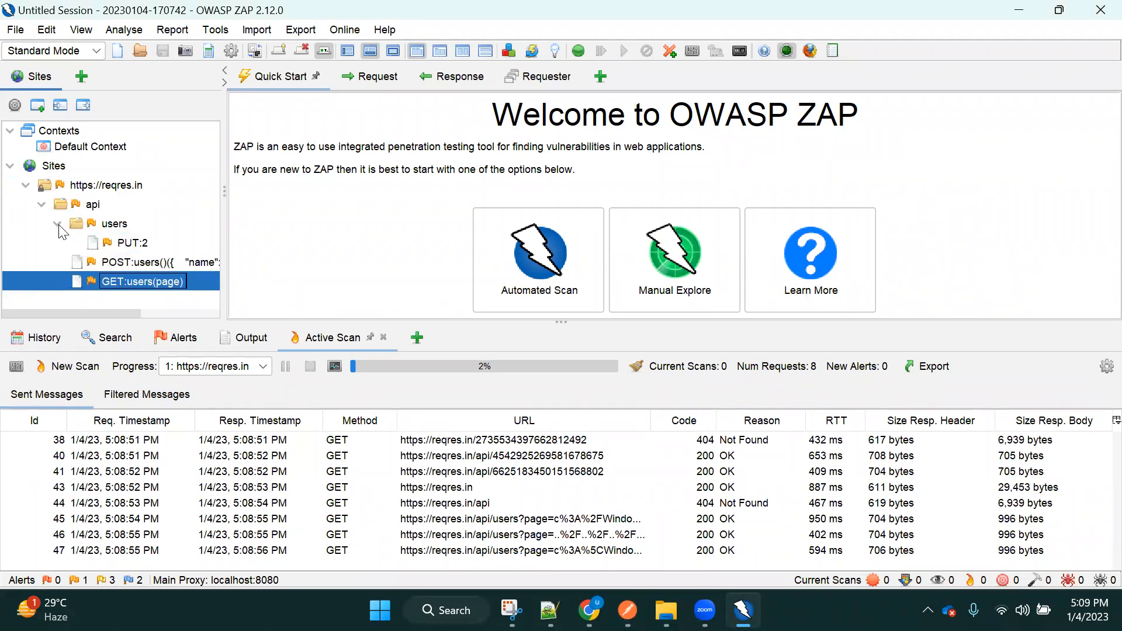
left_click(110, 243)
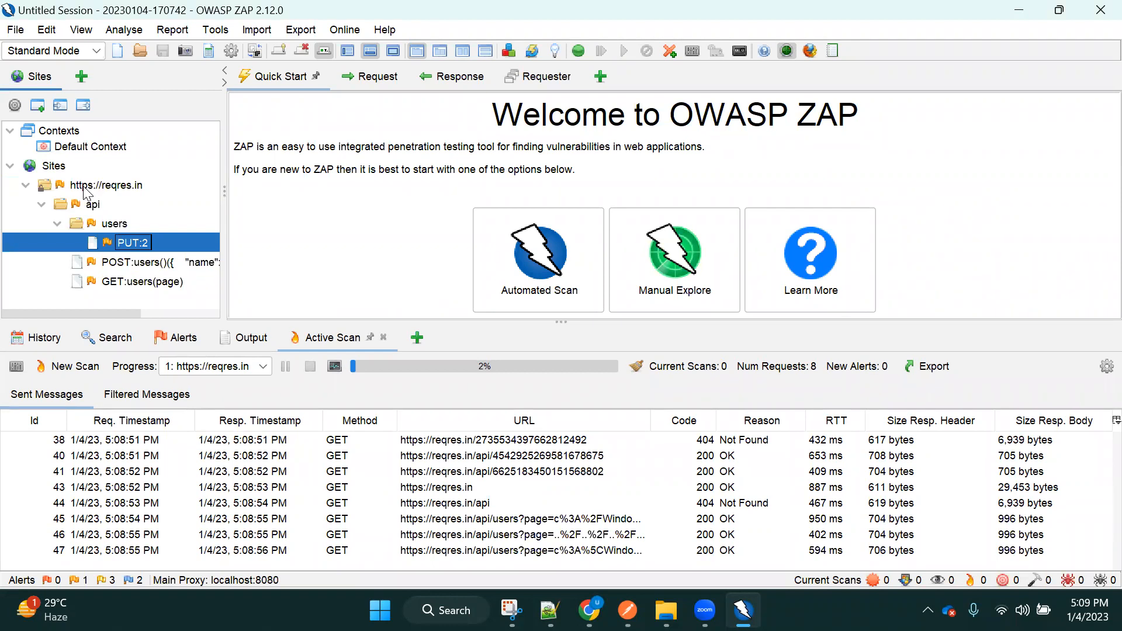
double_click(85, 188)
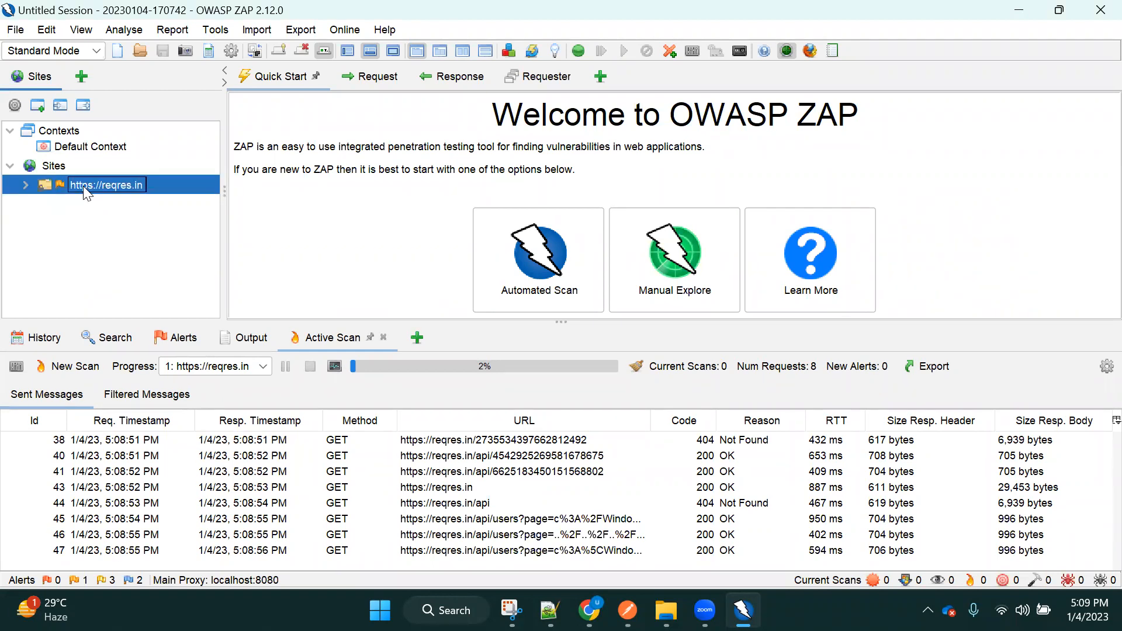
right_click(88, 183)
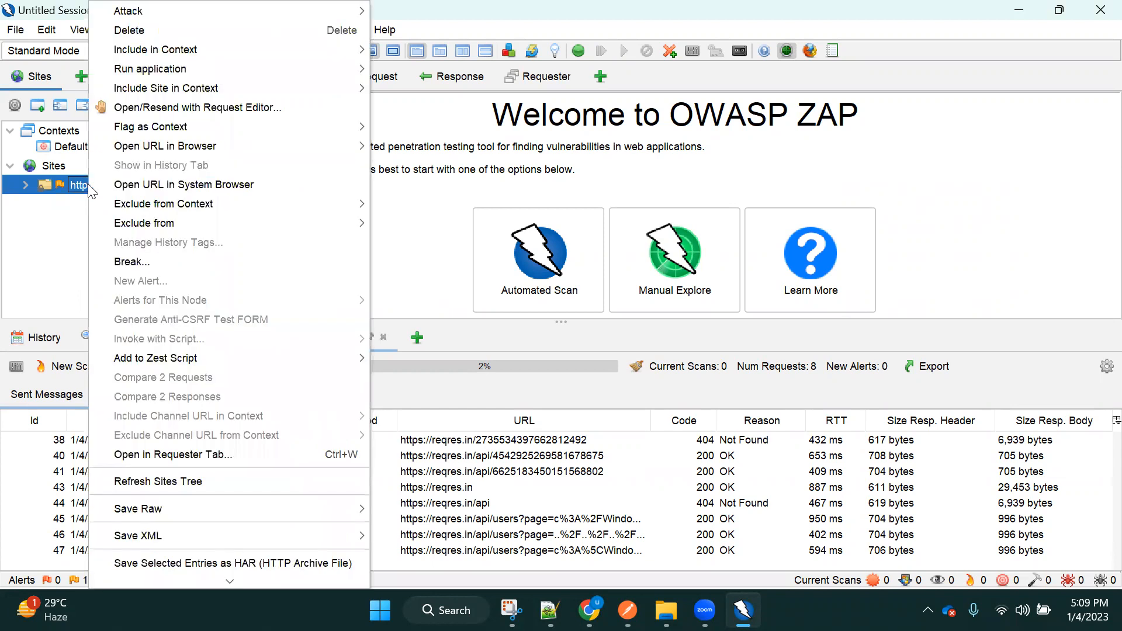
mouse_move(189, 10)
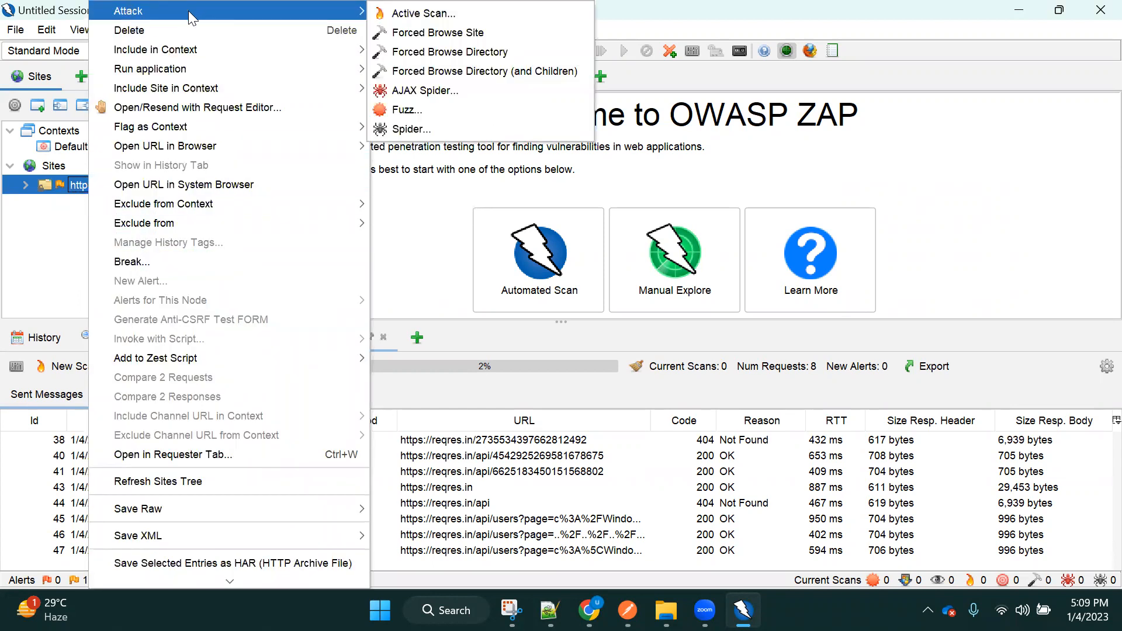
left_click(444, 14)
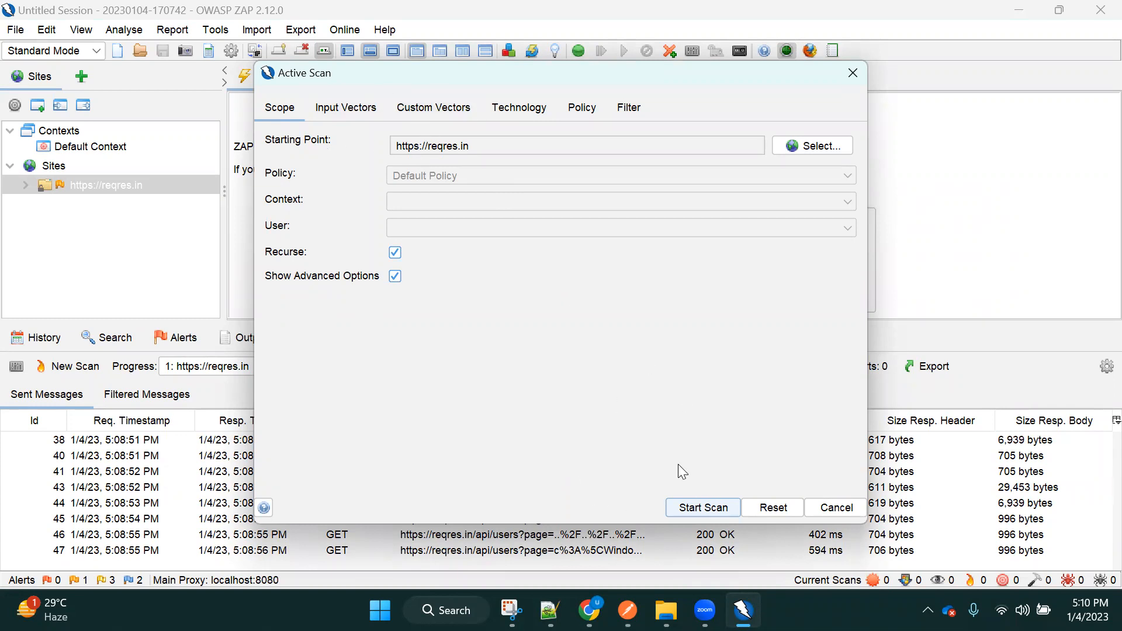
left_click(713, 508)
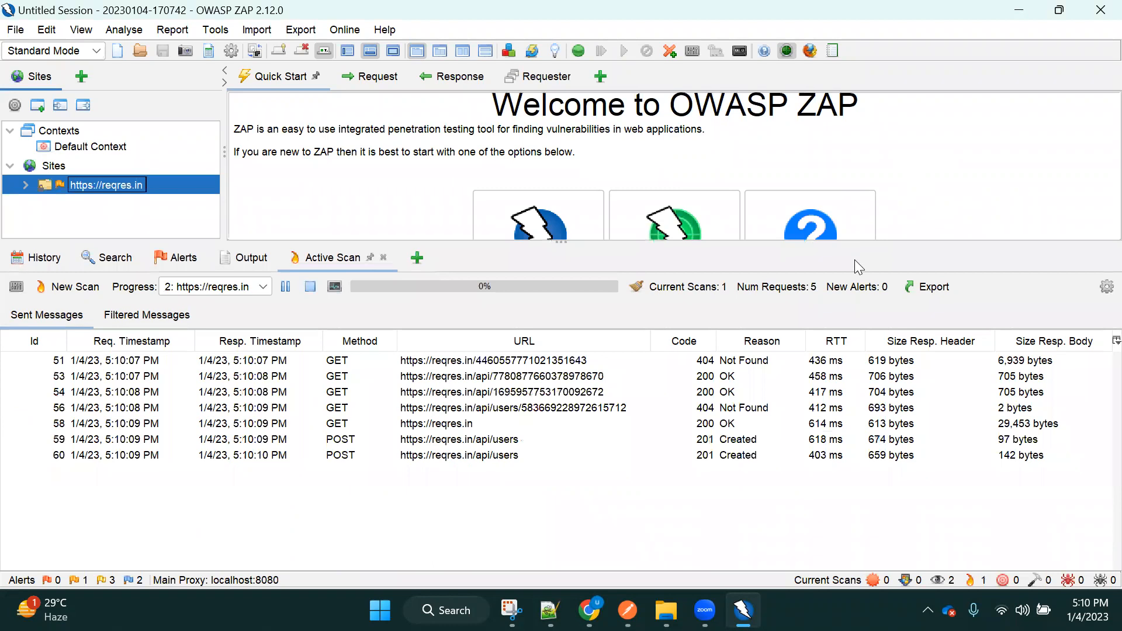
- Examine the methods, URLs and response codes of the messages sent by the running site scan
scroll(347, 366, "down", 2)
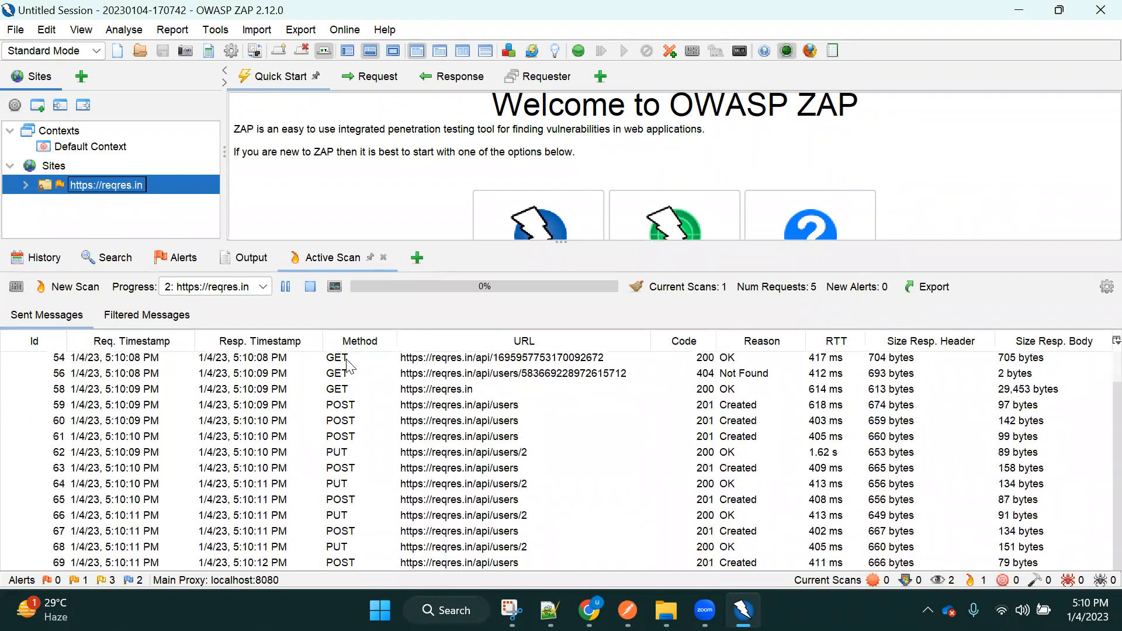
scroll(348, 366, "down", 1)
scroll(558, 397, "up", 2)
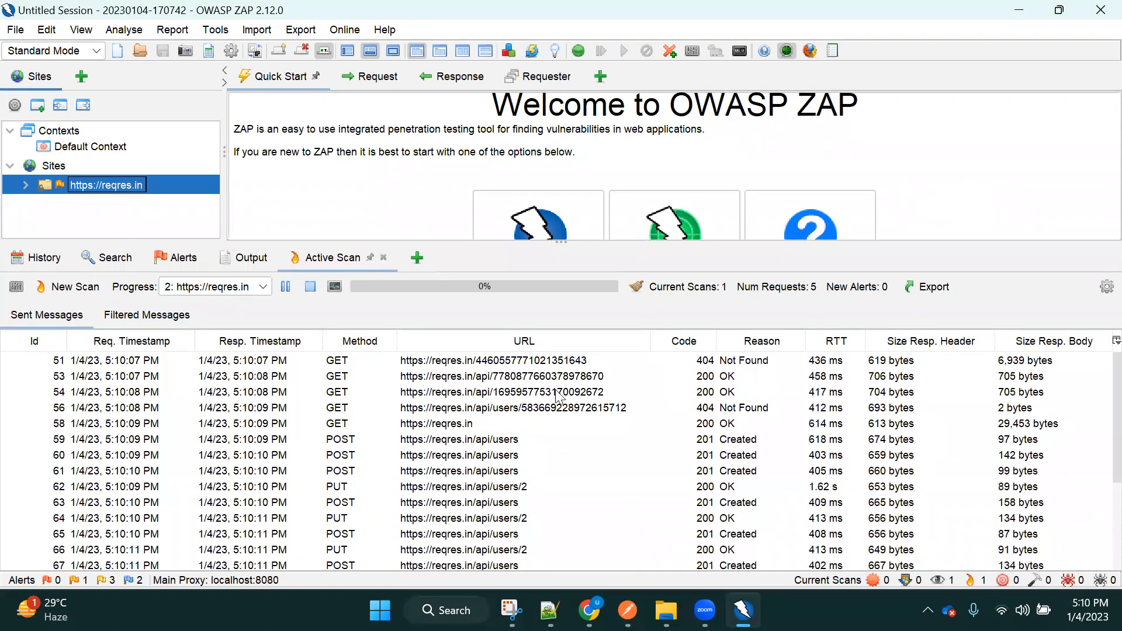
left_click(464, 361)
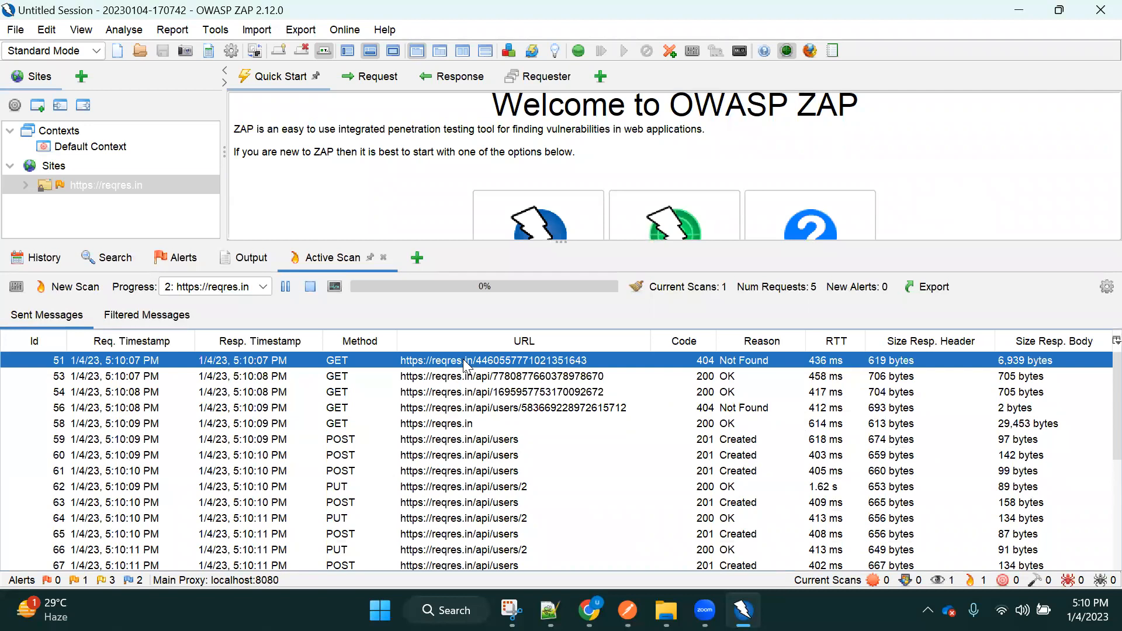
left_click(466, 377)
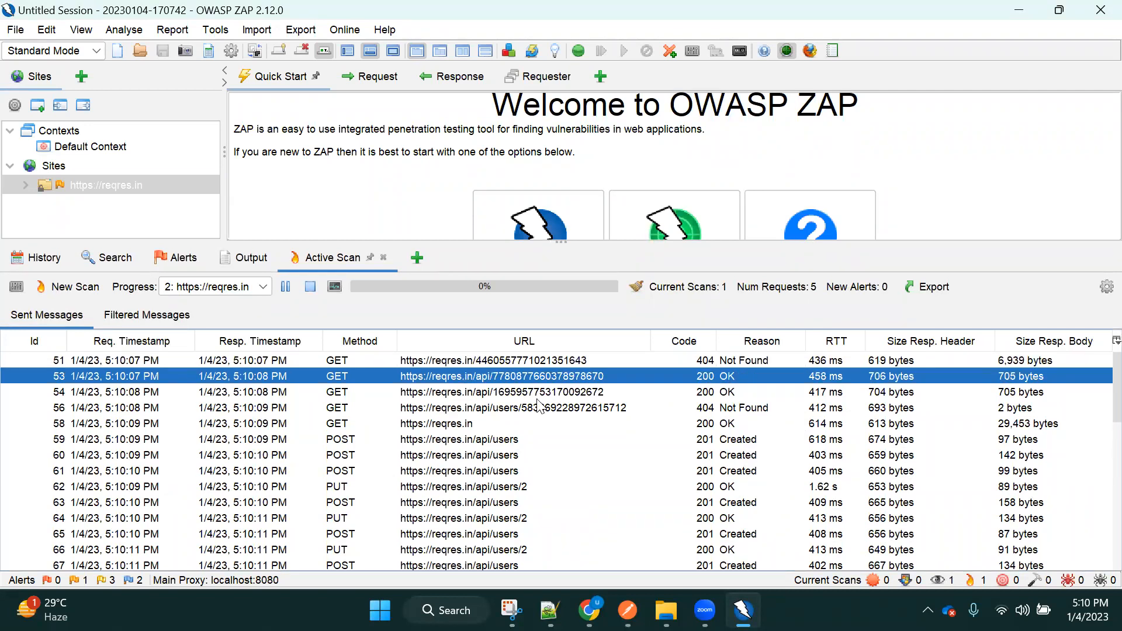
mouse_move(1117, 383)
left_mouse_down()
mouse_move(1117, 414)
mouse_move(1117, 387)
left_mouse_up()
left_click(416, 432)
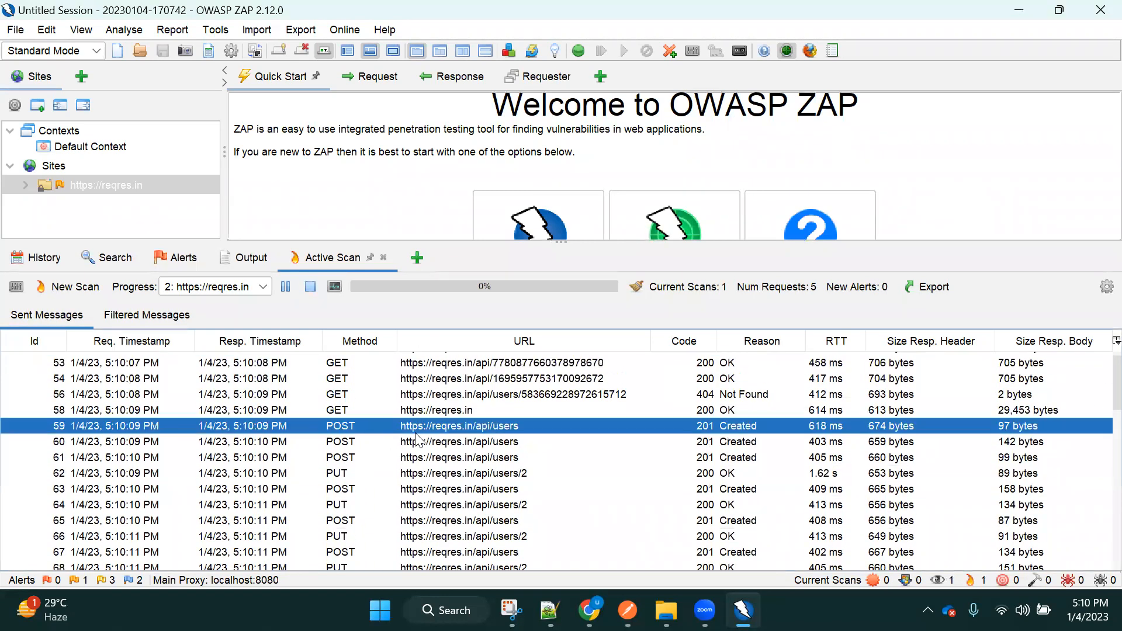
left_click(422, 460)
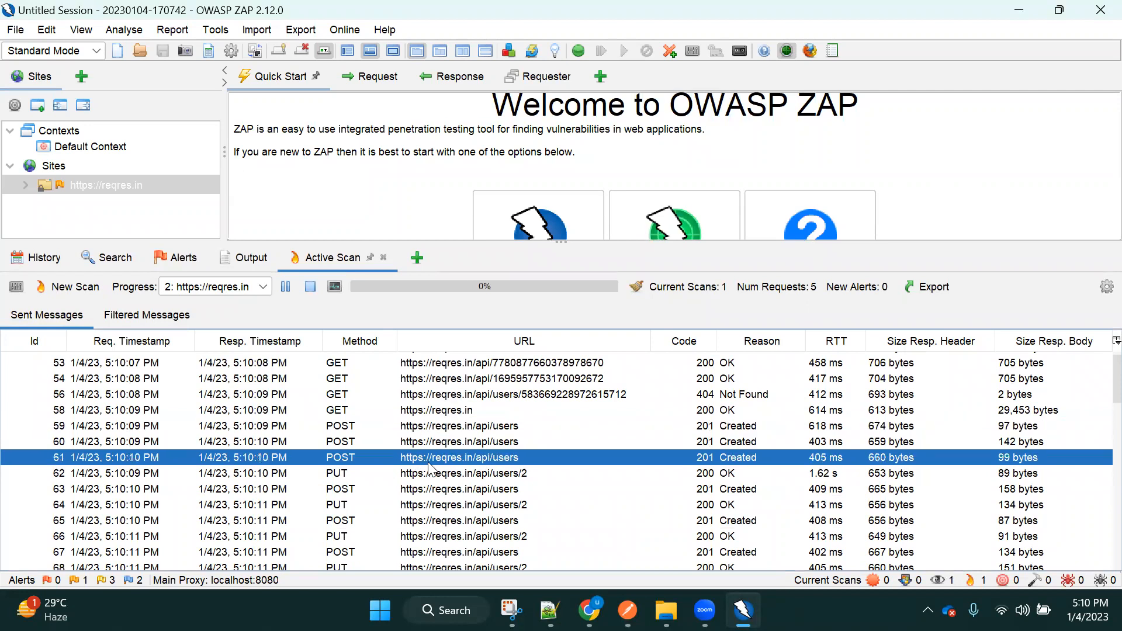
scroll(1097, 383, "down", 5)
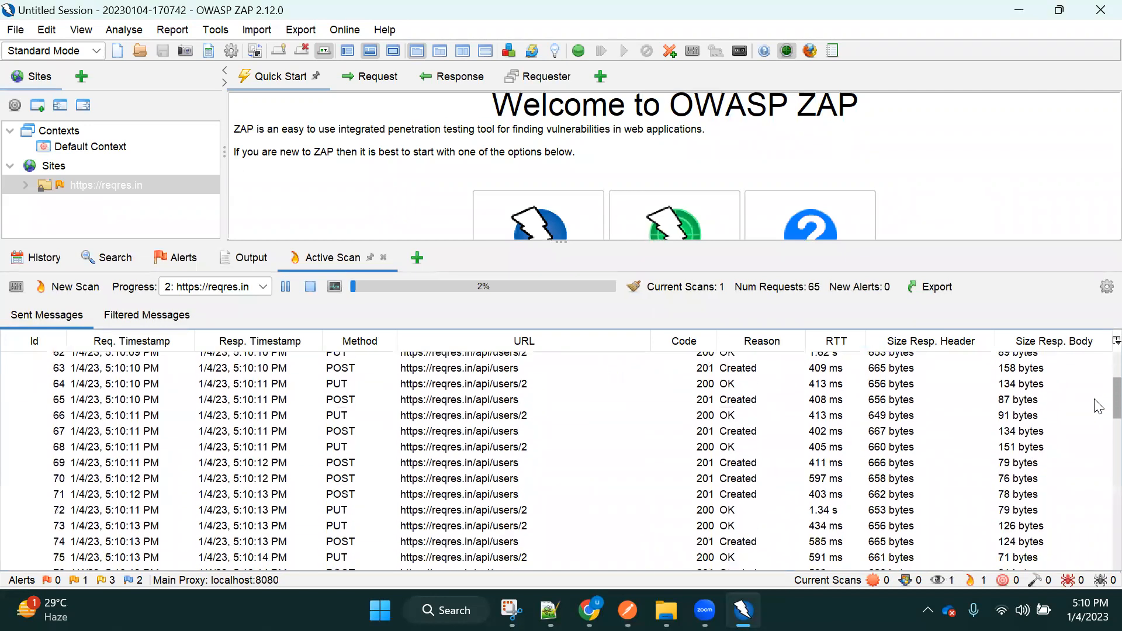
scroll(1097, 425, "down", 8)
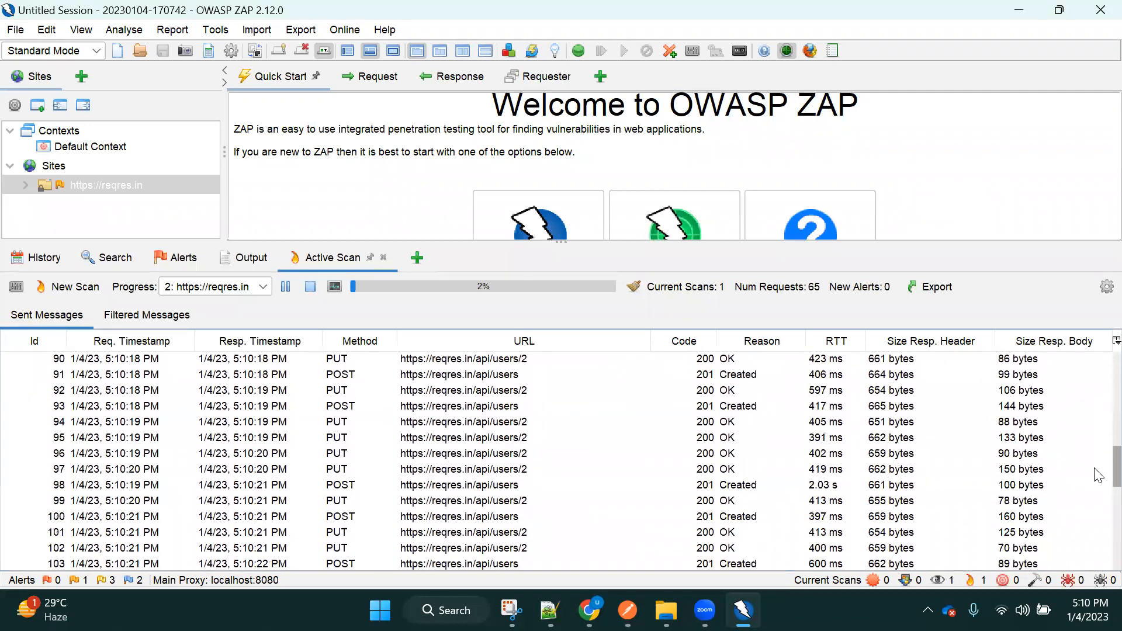
scroll(1099, 497, "down", 10)
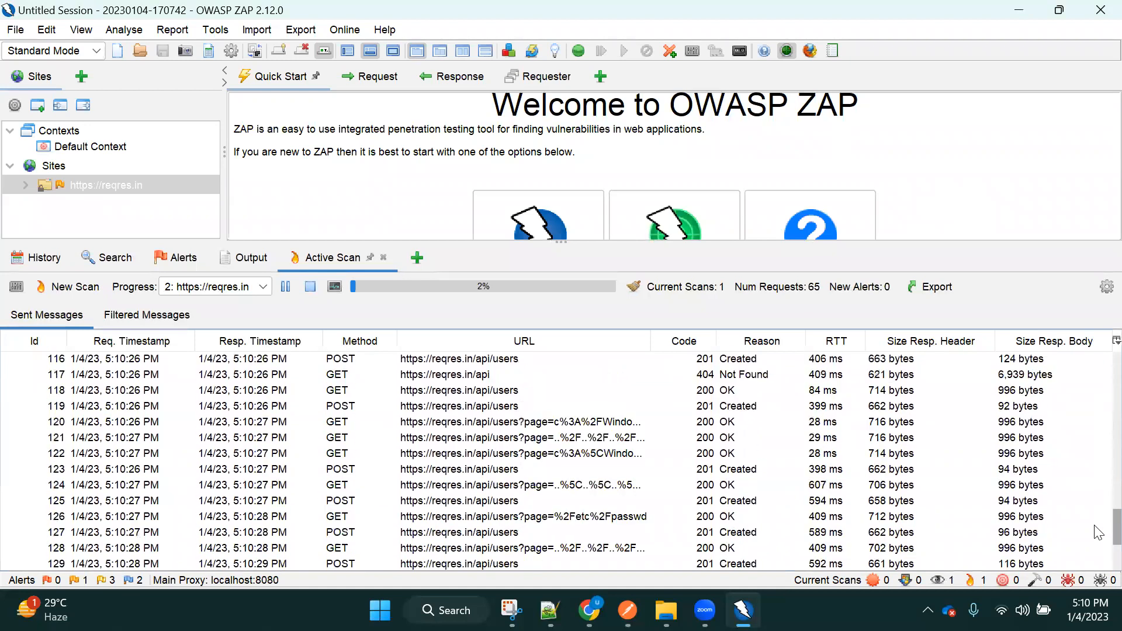
scroll(1100, 547, "down", 1)
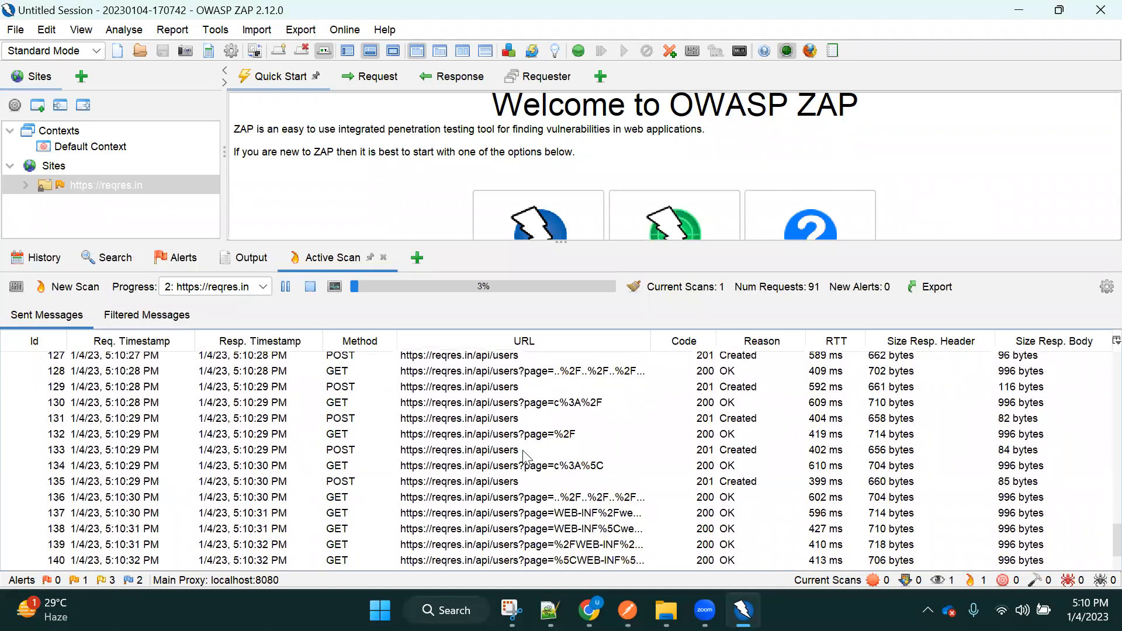
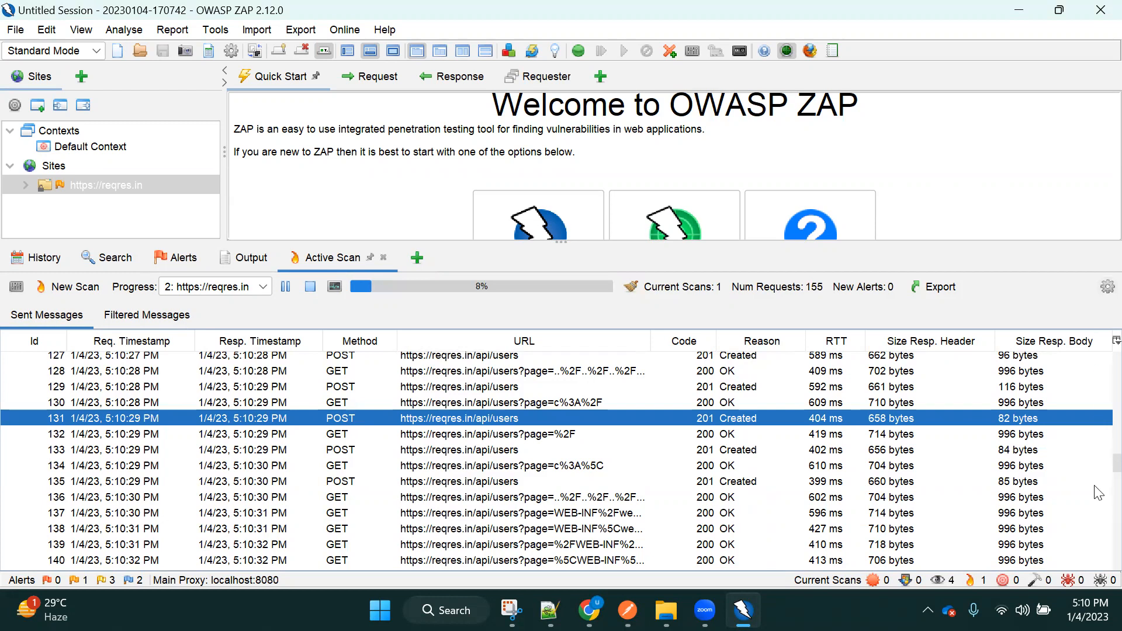
- Examine the newest messages sent by the running site scan and view the list of active scans without switching scans
scroll(575, 431, "down", 20)
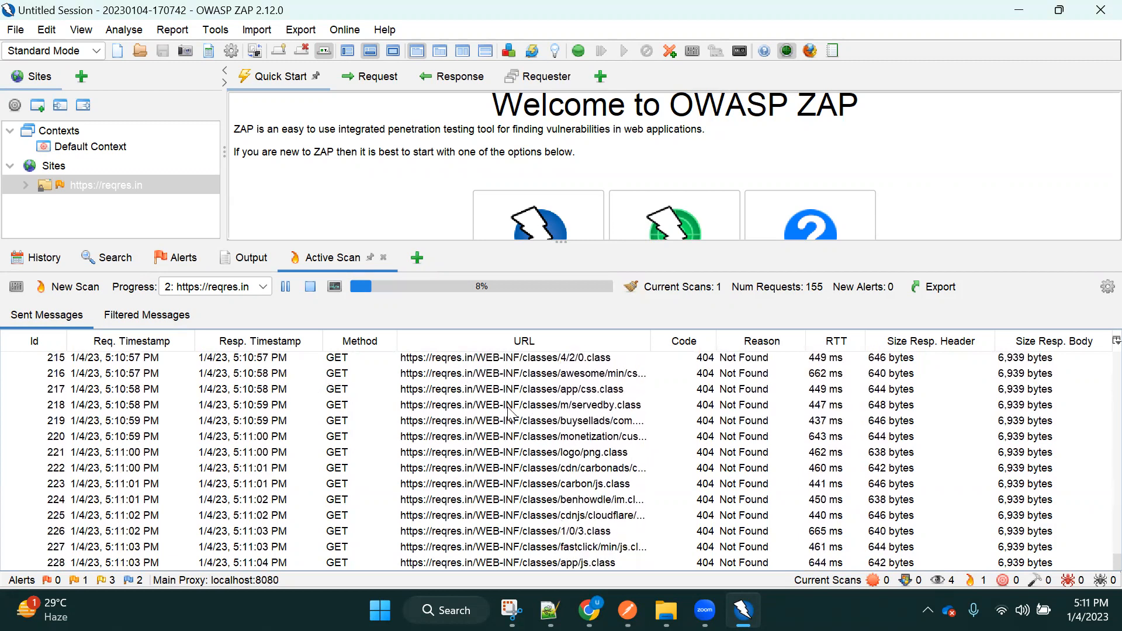
left_click(572, 406)
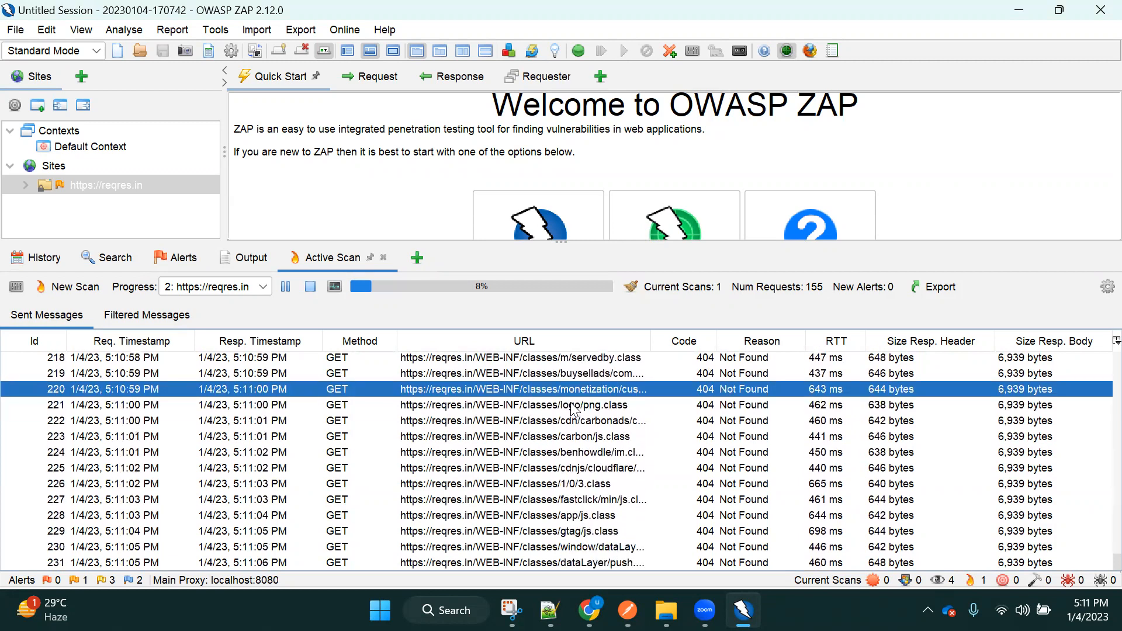
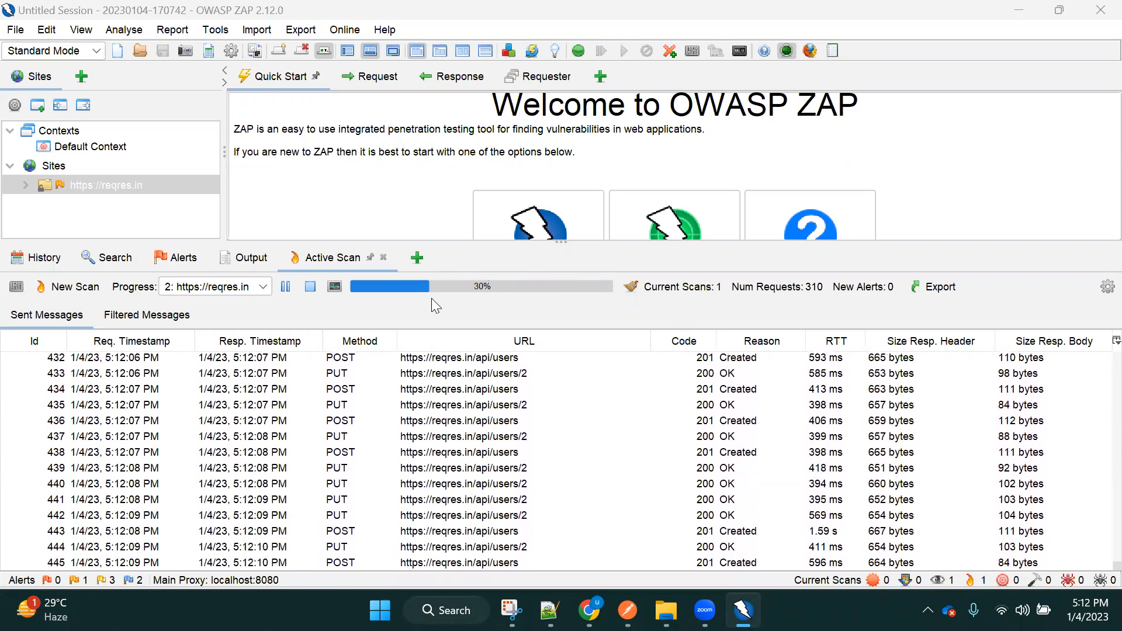
left_click(252, 287)
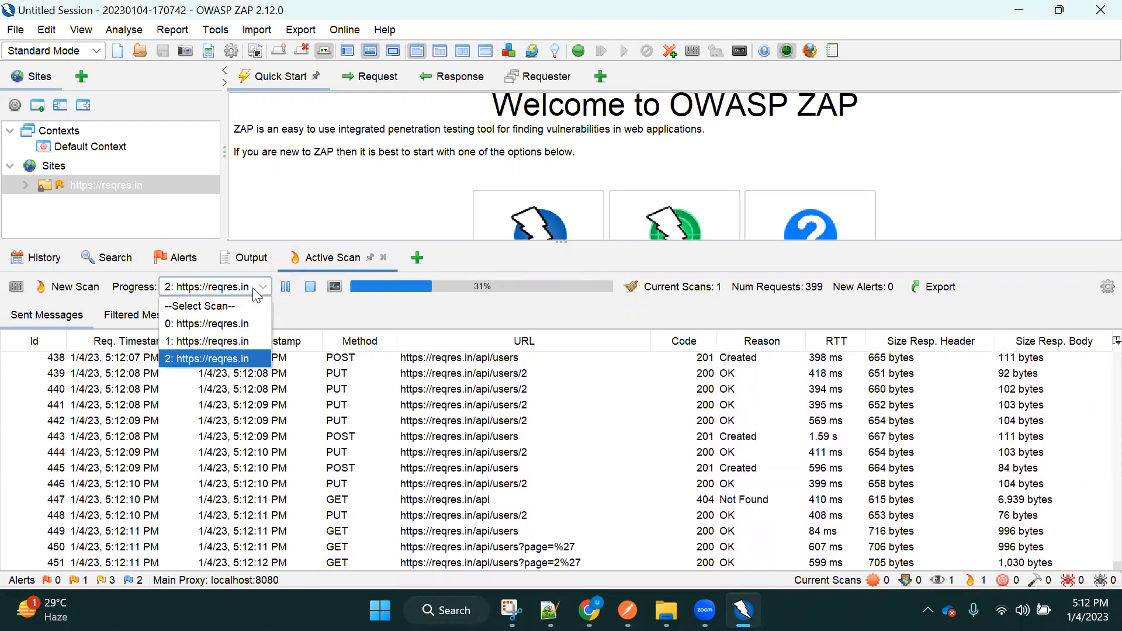
left_click(499, 289)
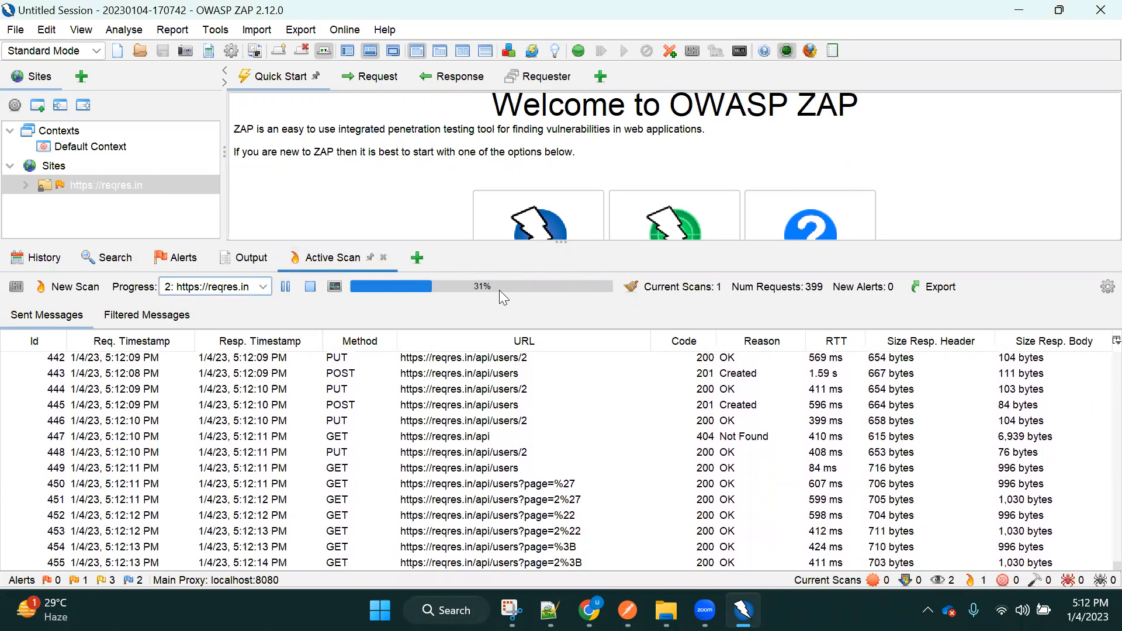
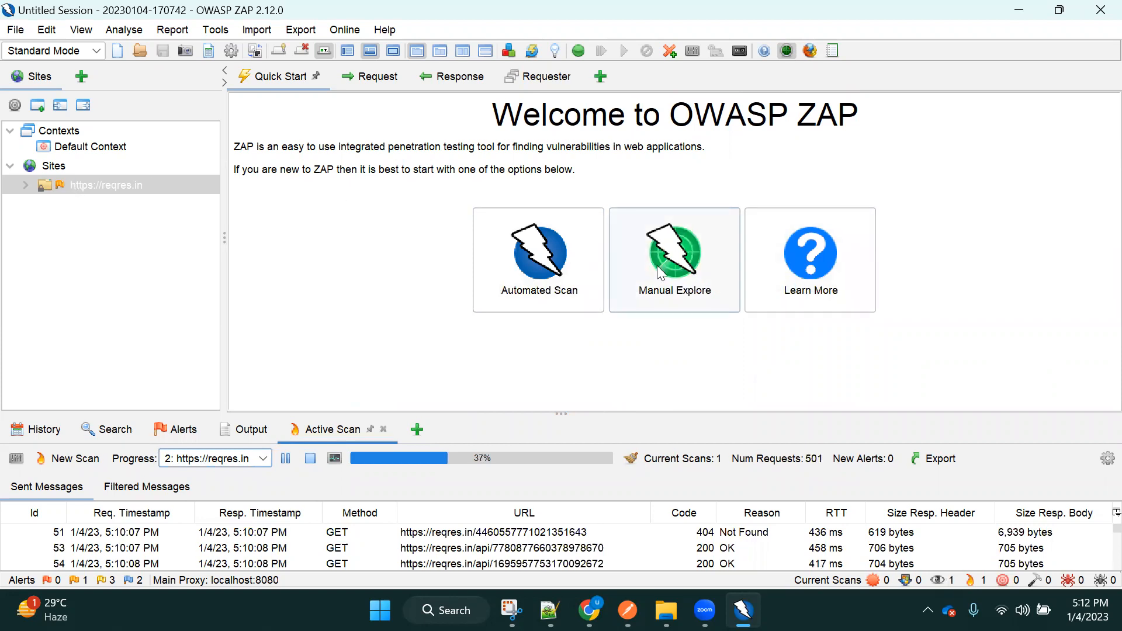
- View the available ZAP modes, from Safe to ATTACK, and leave Standard Mode selected
left_click(38, 55)
left_click(38, 55)
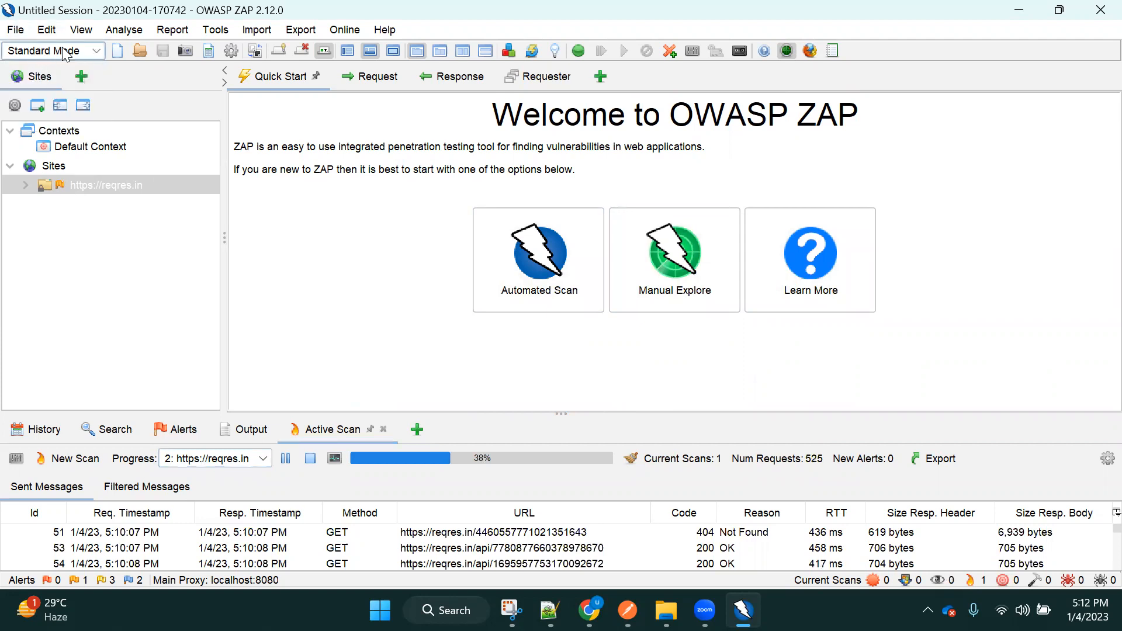
left_click(37, 52)
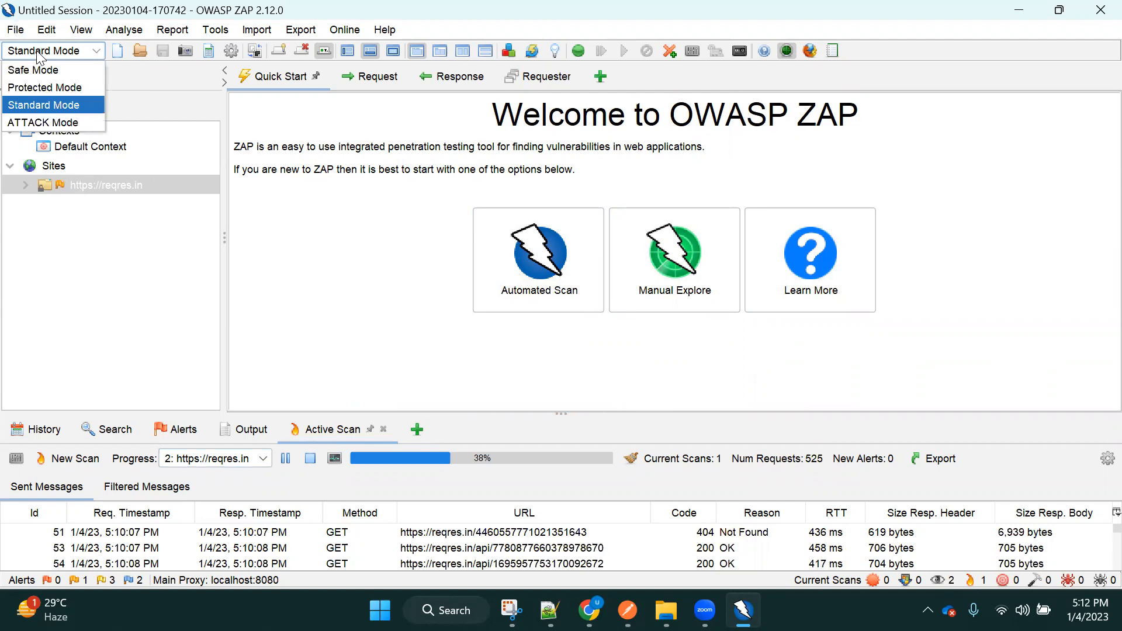
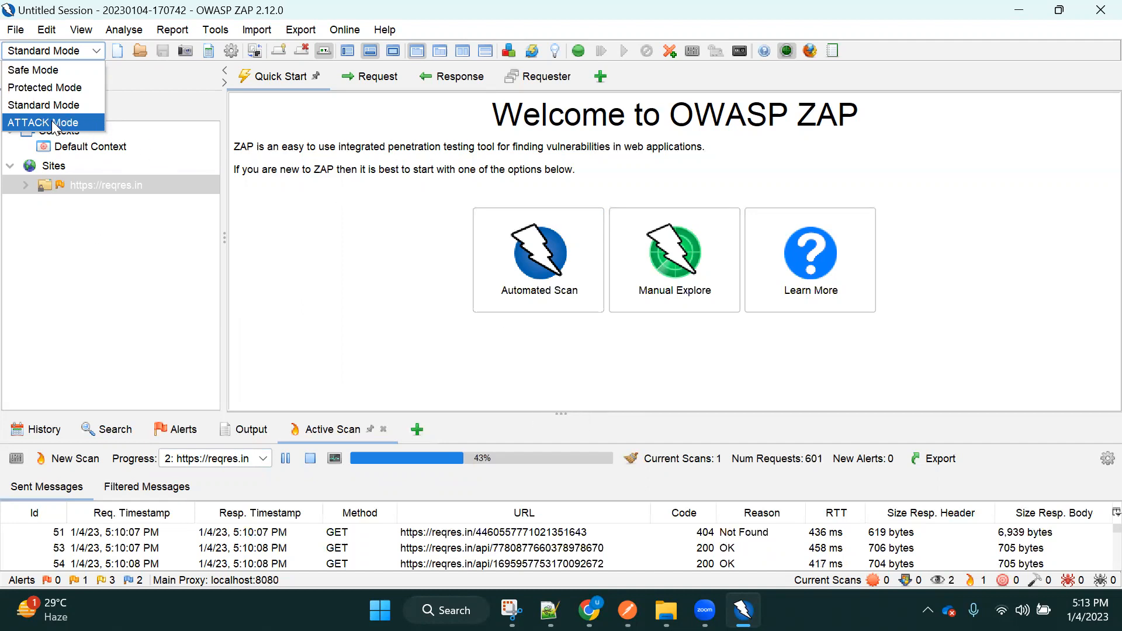
left_click(509, 415)
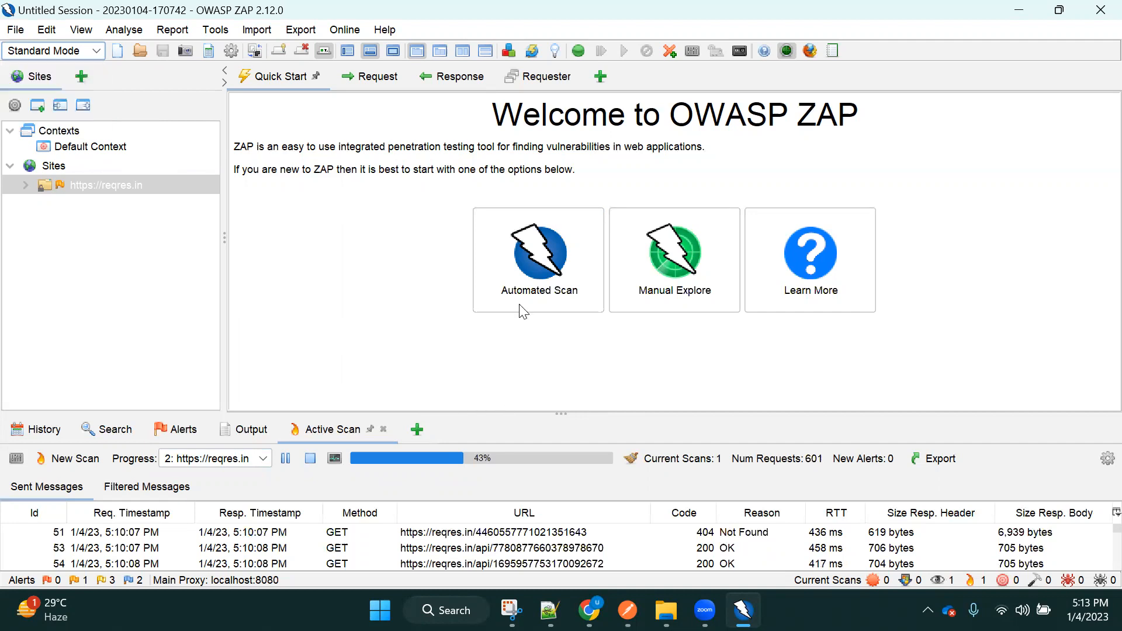
- Enlarge the scan results area and examine the most recent entries among the sent messages
left_click_drag(557, 413, 558, 240)
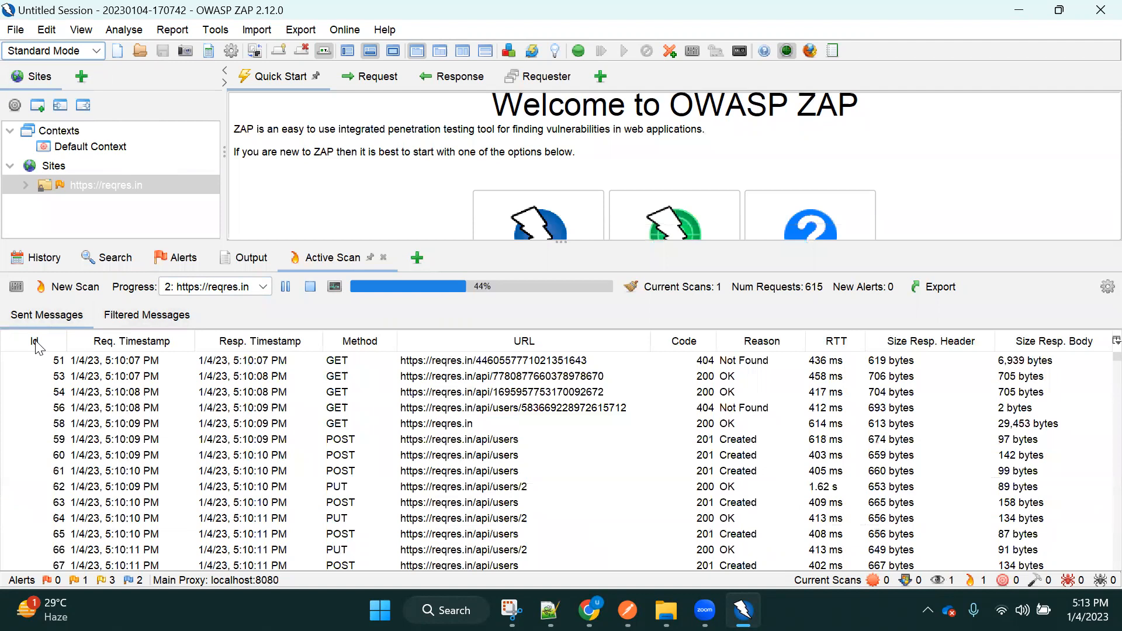
left_click_drag(1117, 357, 1095, 588)
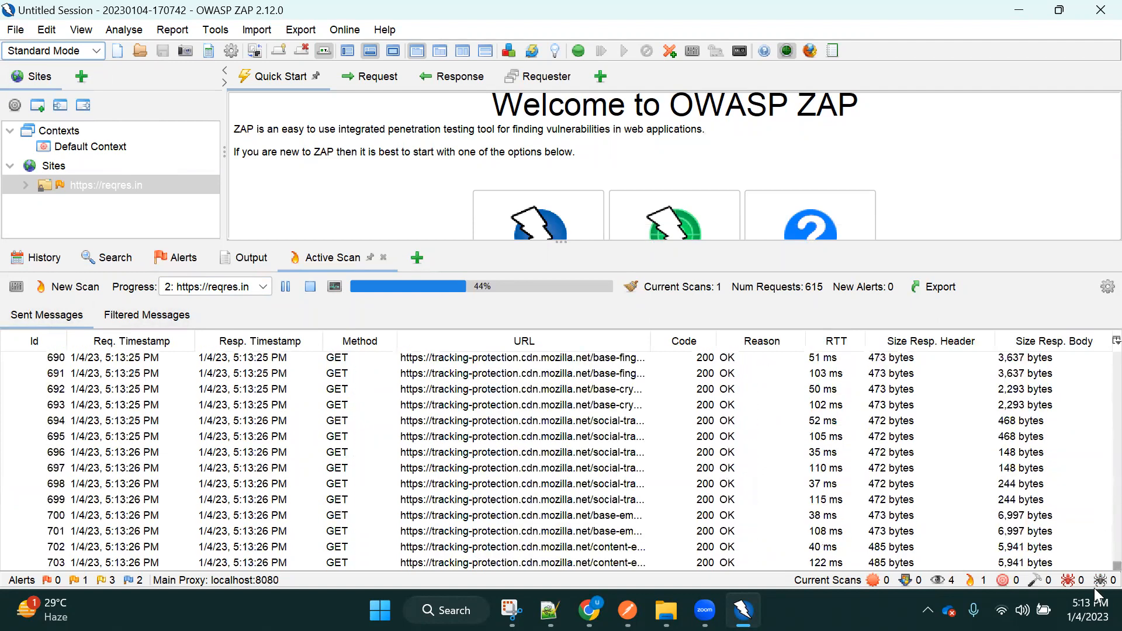
left_click(57, 563)
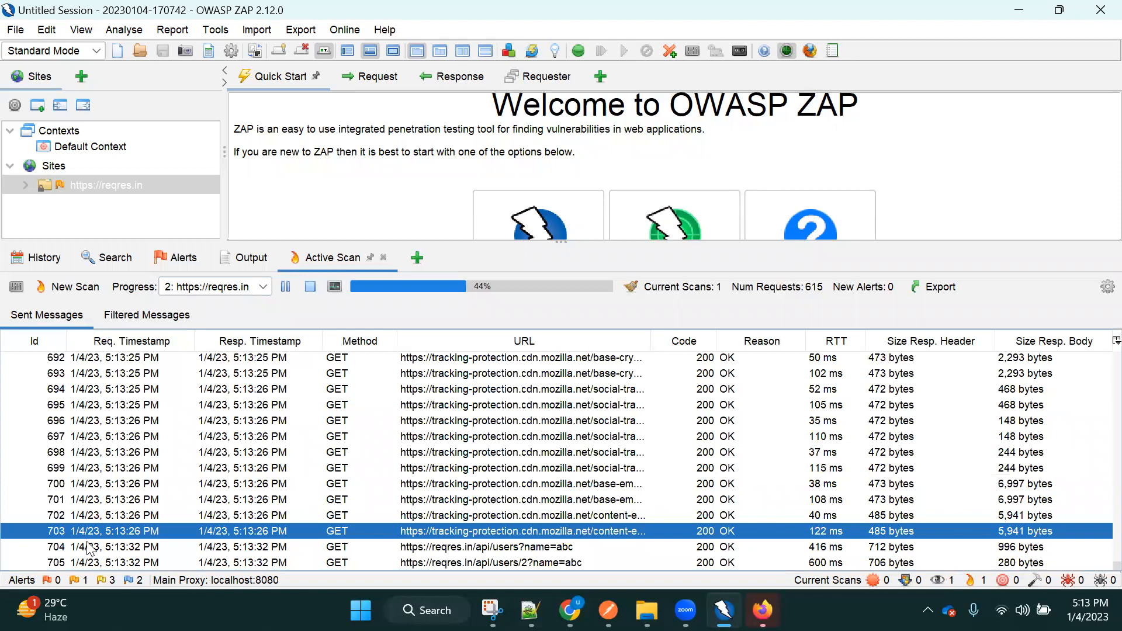
left_click(59, 545)
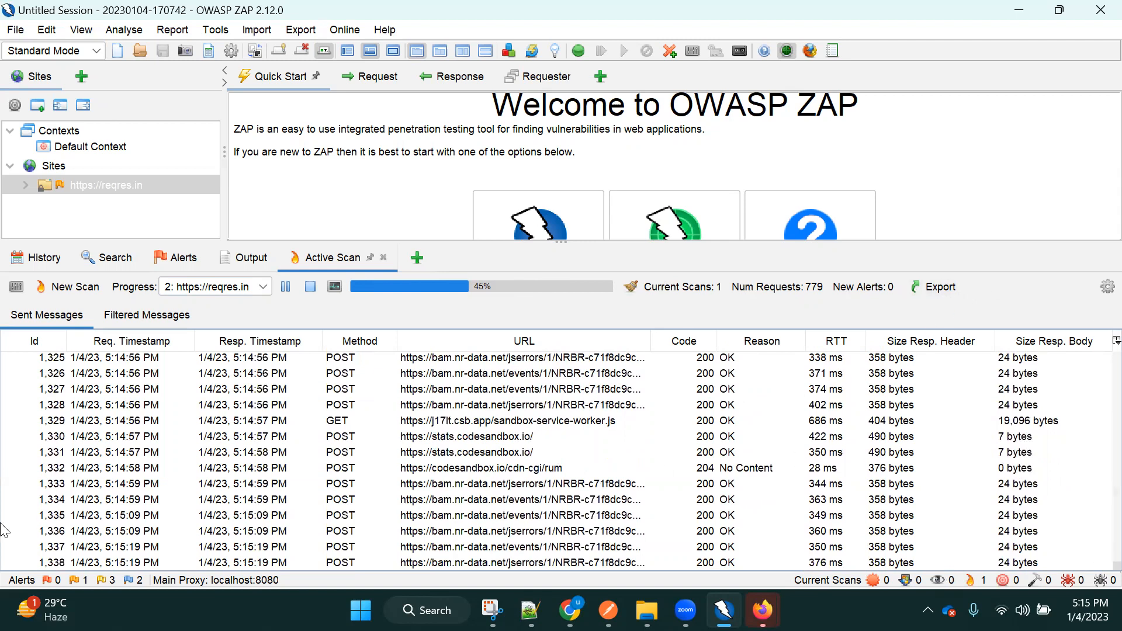
left_click(24, 532)
key("Down")
key("Down")
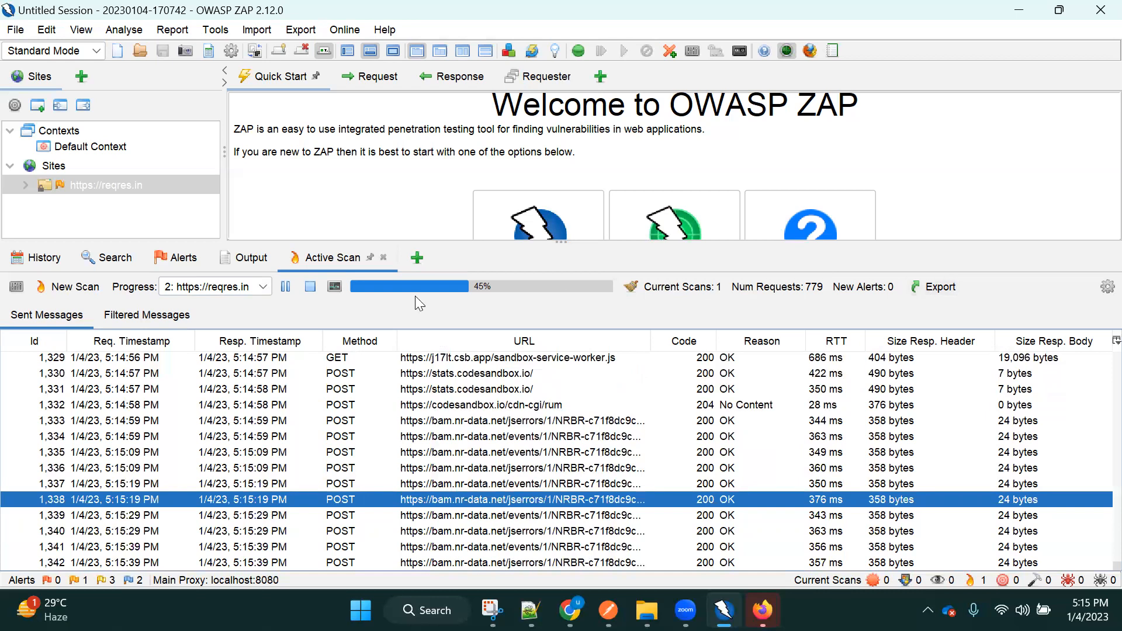
- Review the alerts, request history and output collected so far, and return to the Active Scan results
left_click(266, 257)
left_click(186, 257)
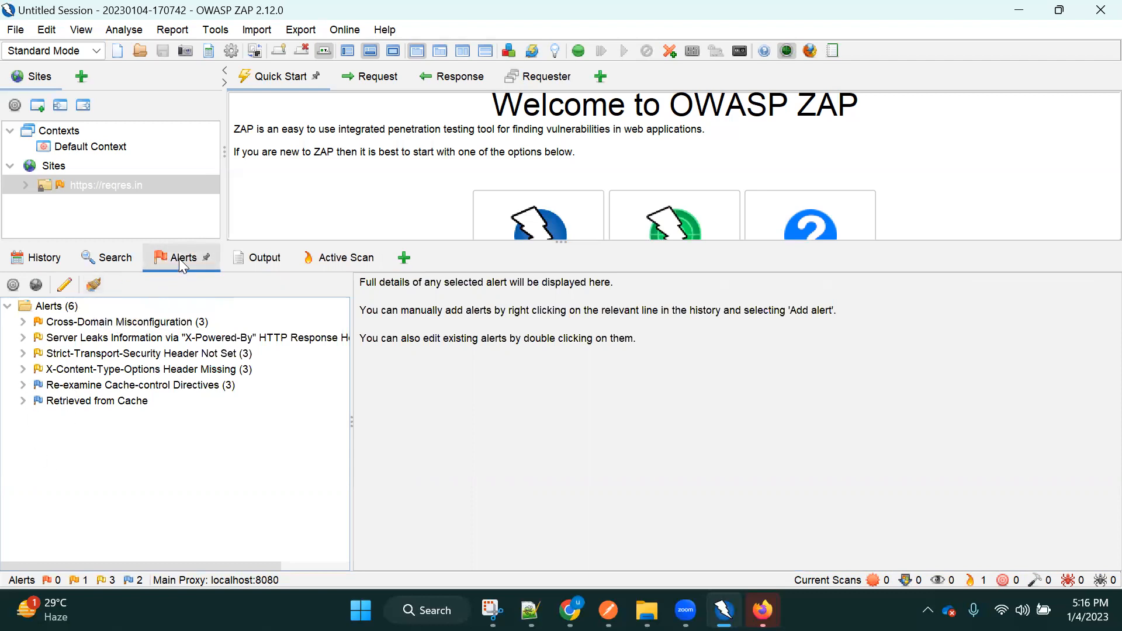
left_click(120, 262)
left_click(42, 257)
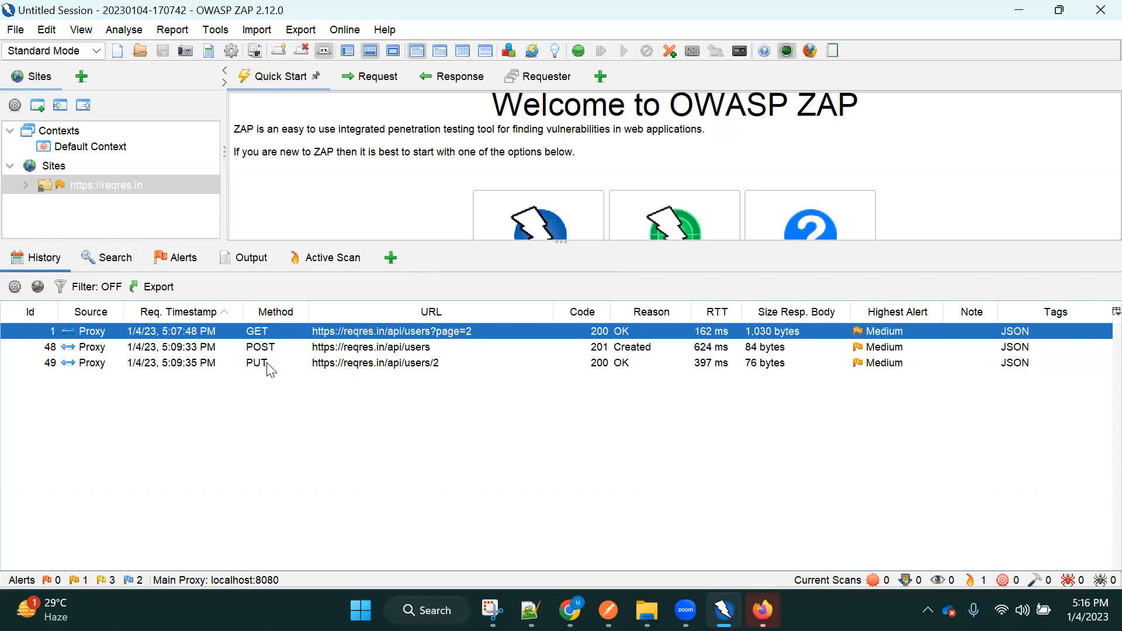
left_click(187, 259)
left_click(268, 259)
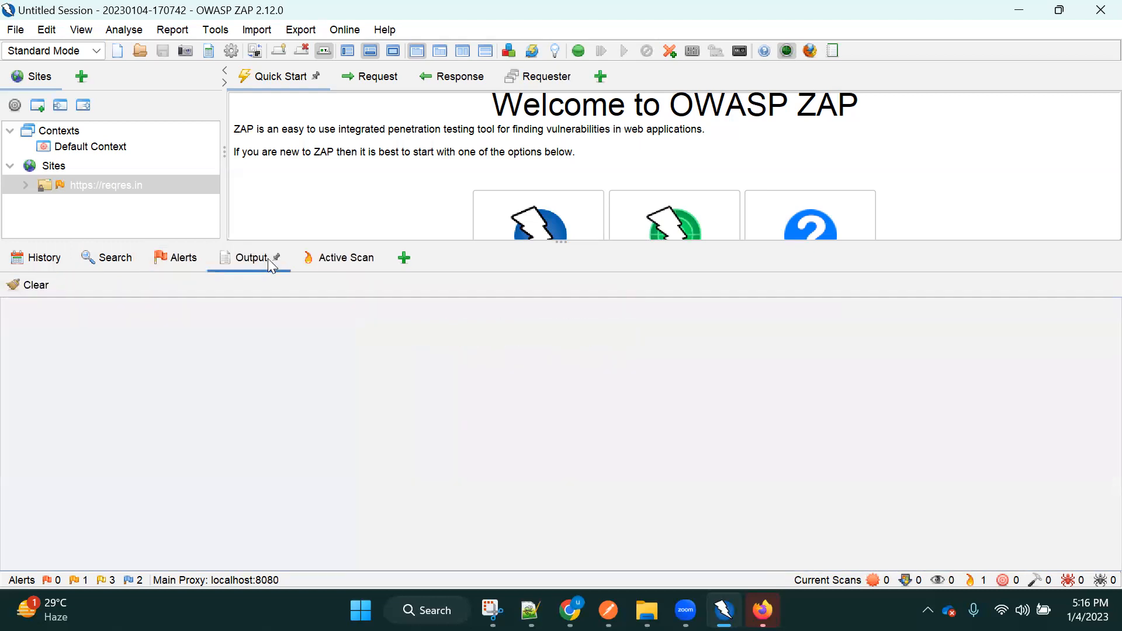
left_click(316, 258)
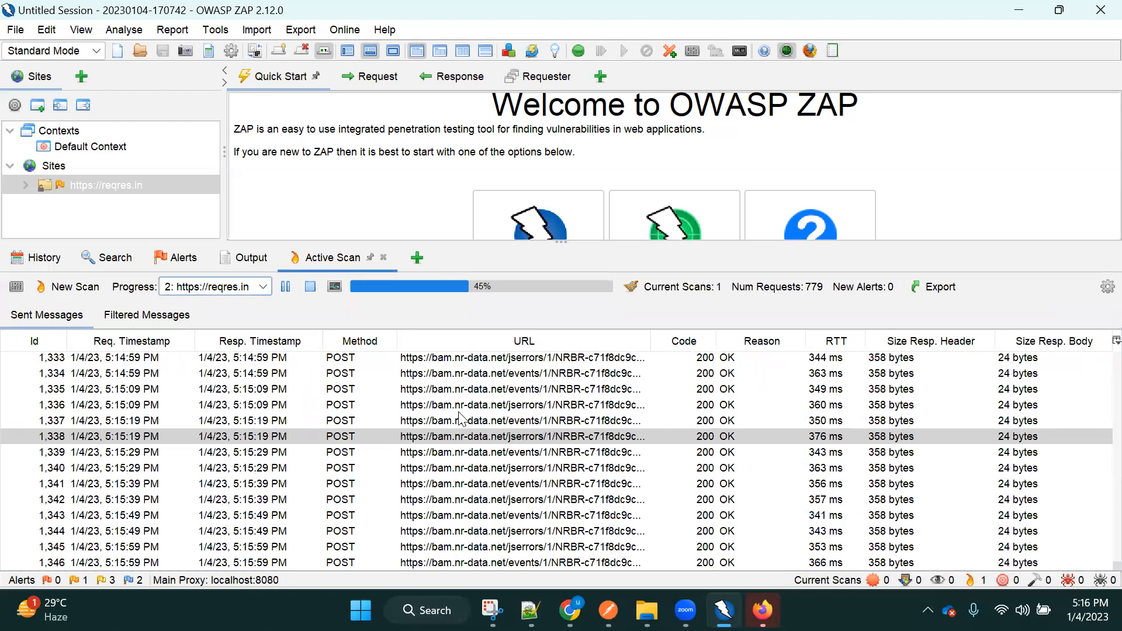
- Check the scan's filtered messages, and go through the latest sent messages one by one
left_click(145, 315)
left_click(82, 316)
left_click(131, 515)
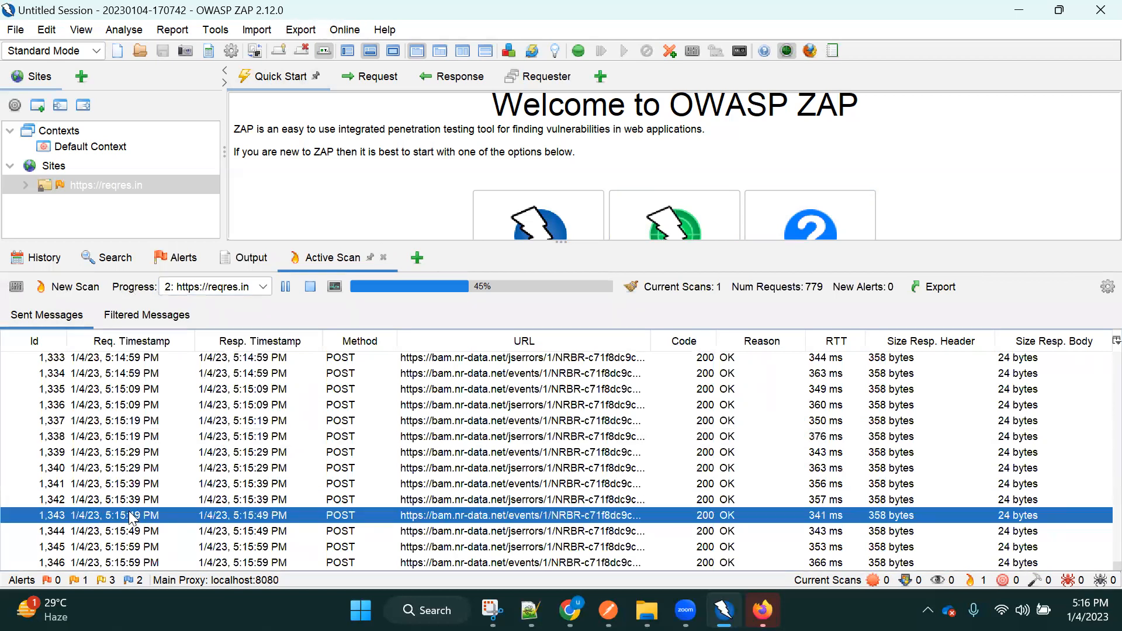
key("Down")
key("Down")
key("Down")
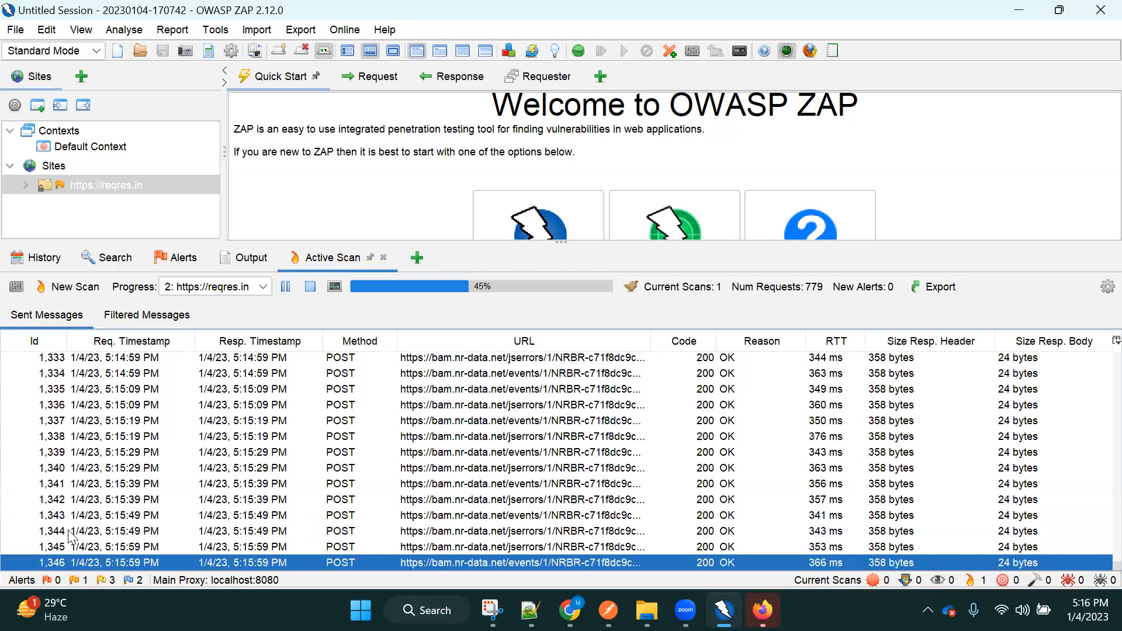
left_click(554, 472)
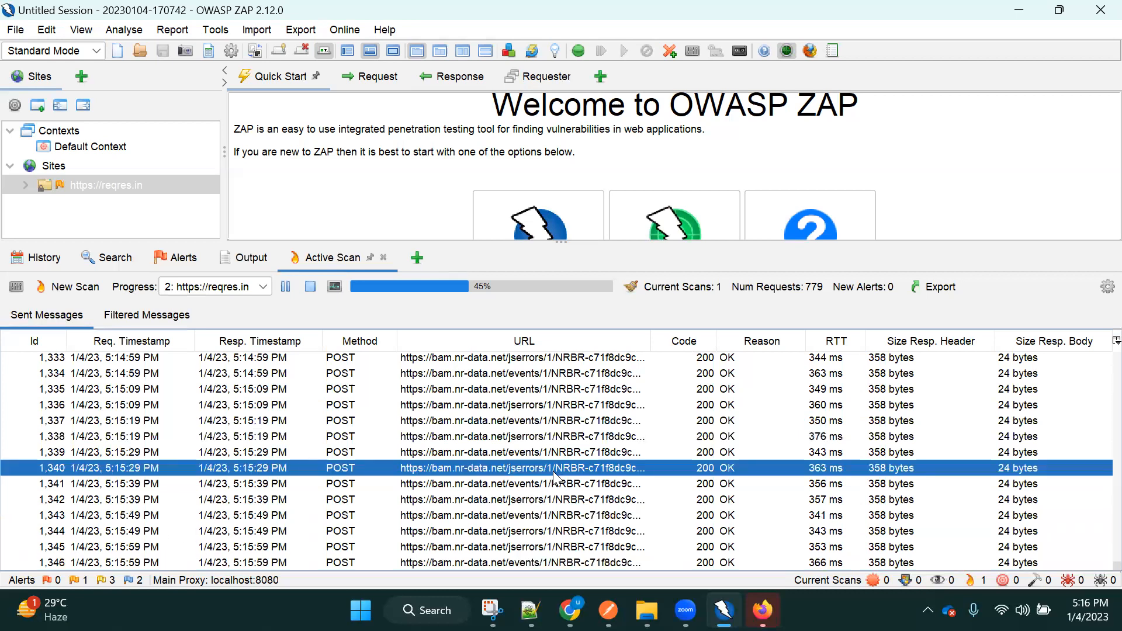
key("Up")
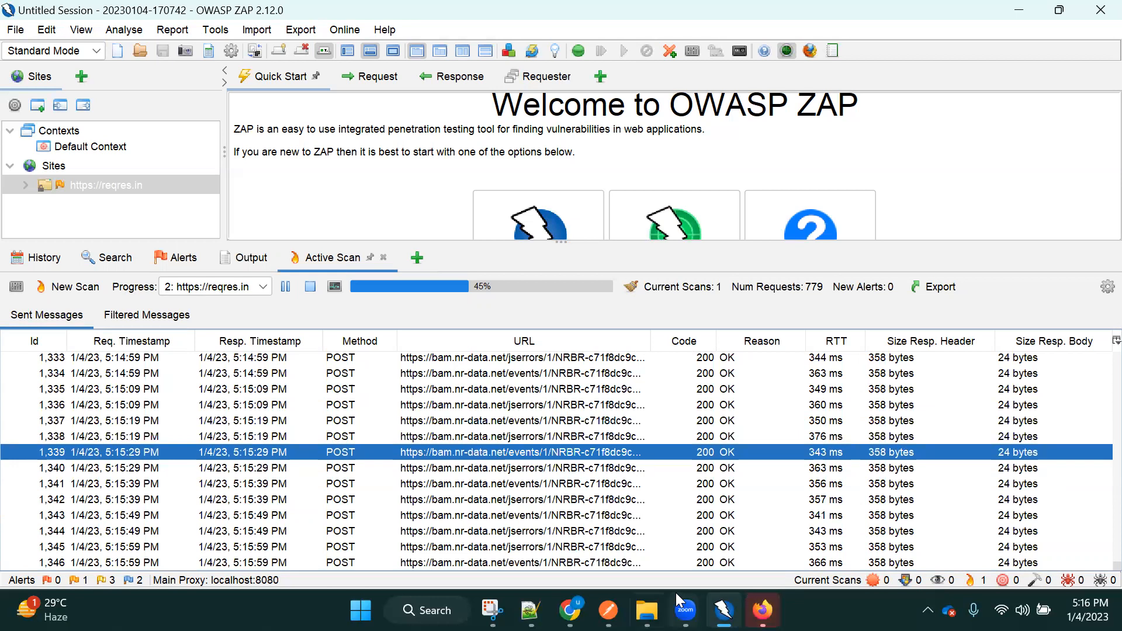
key("alt+Tab")
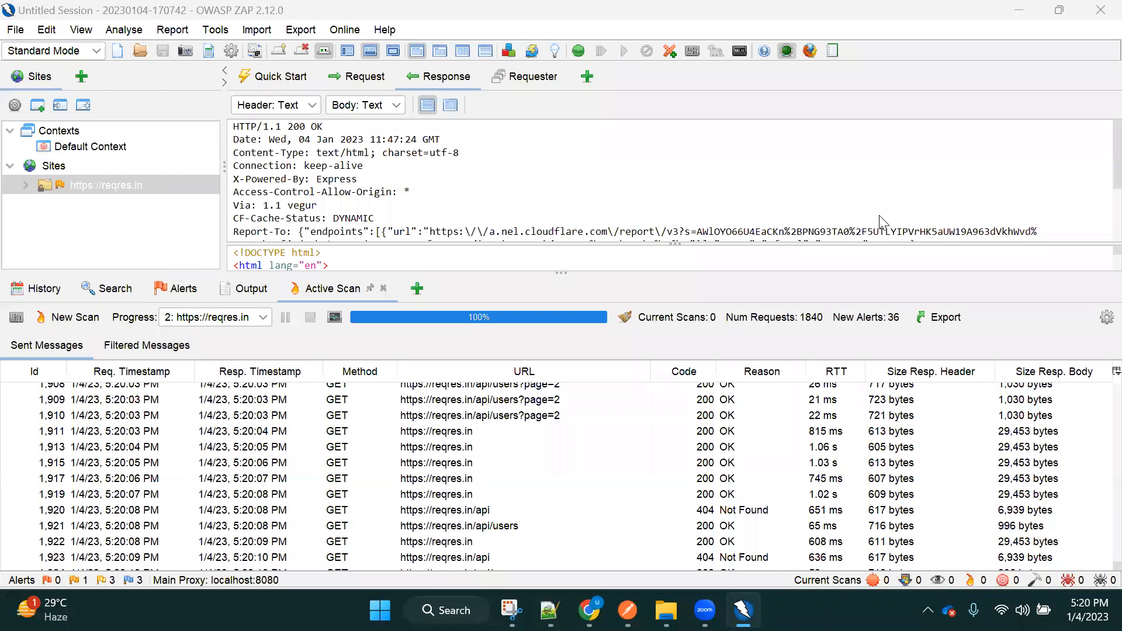
left_click(62, 527)
key("Down")
key("Down")
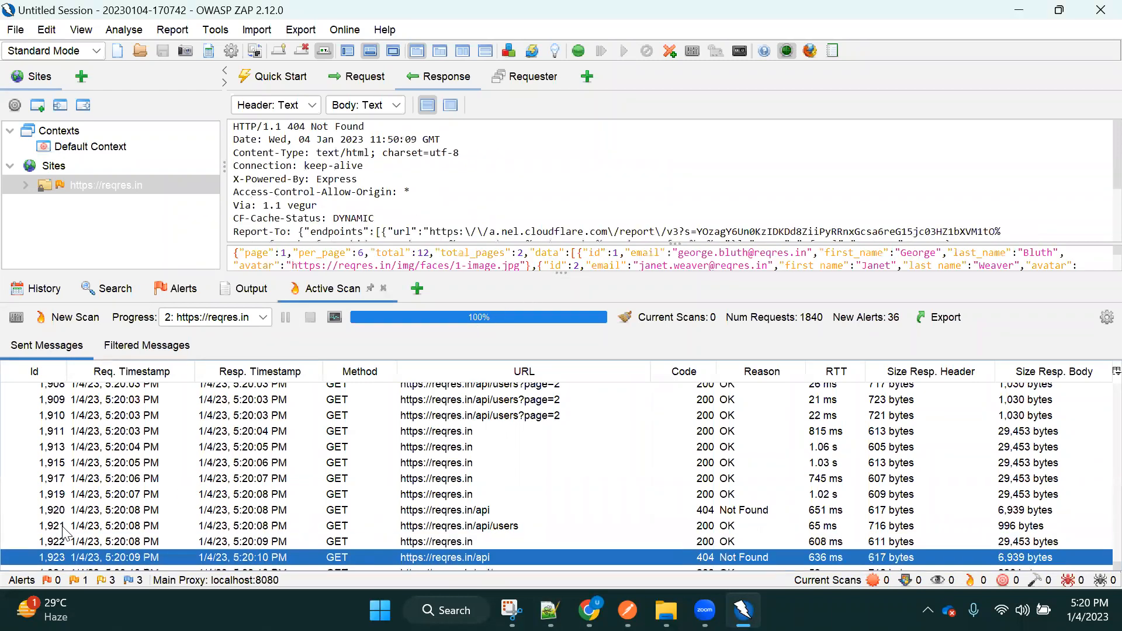
key("Down")
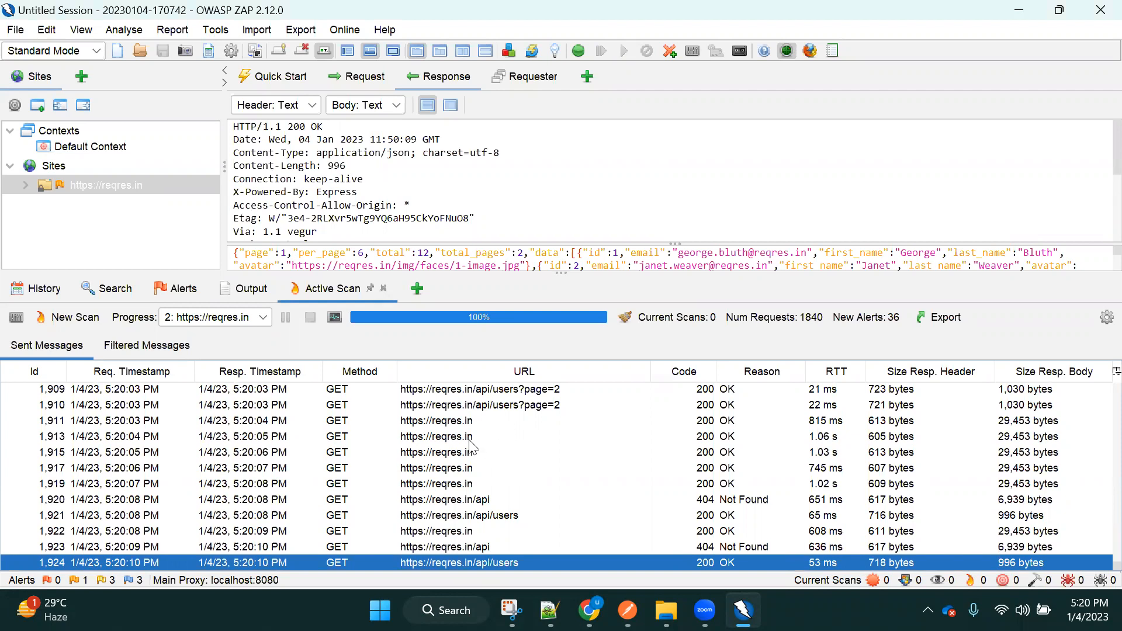
left_click(450, 427)
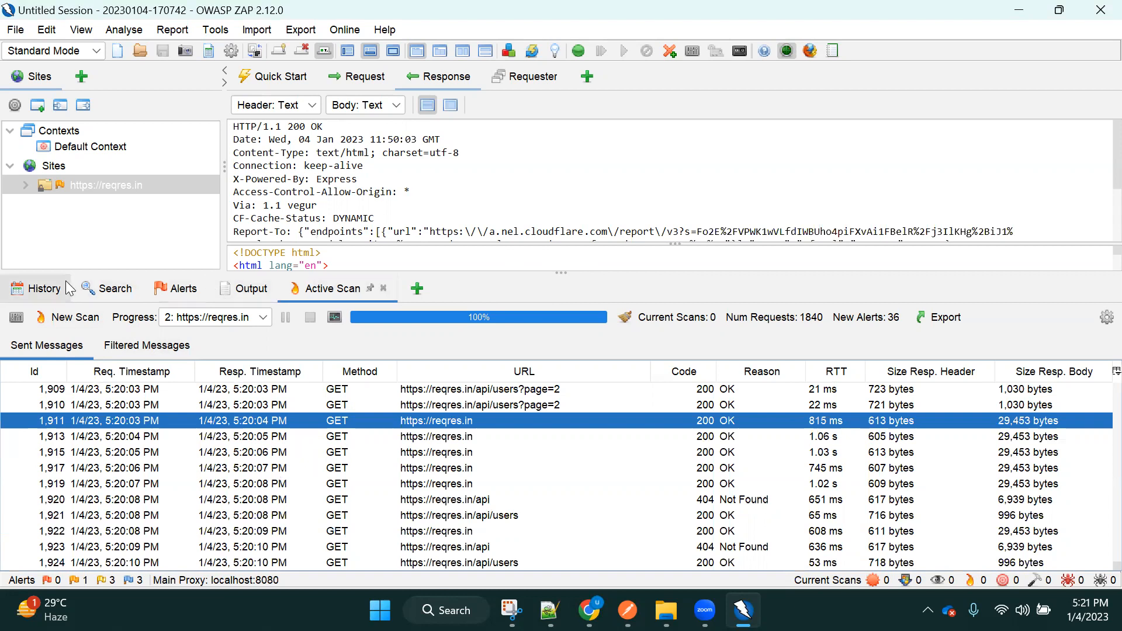
left_click(179, 290)
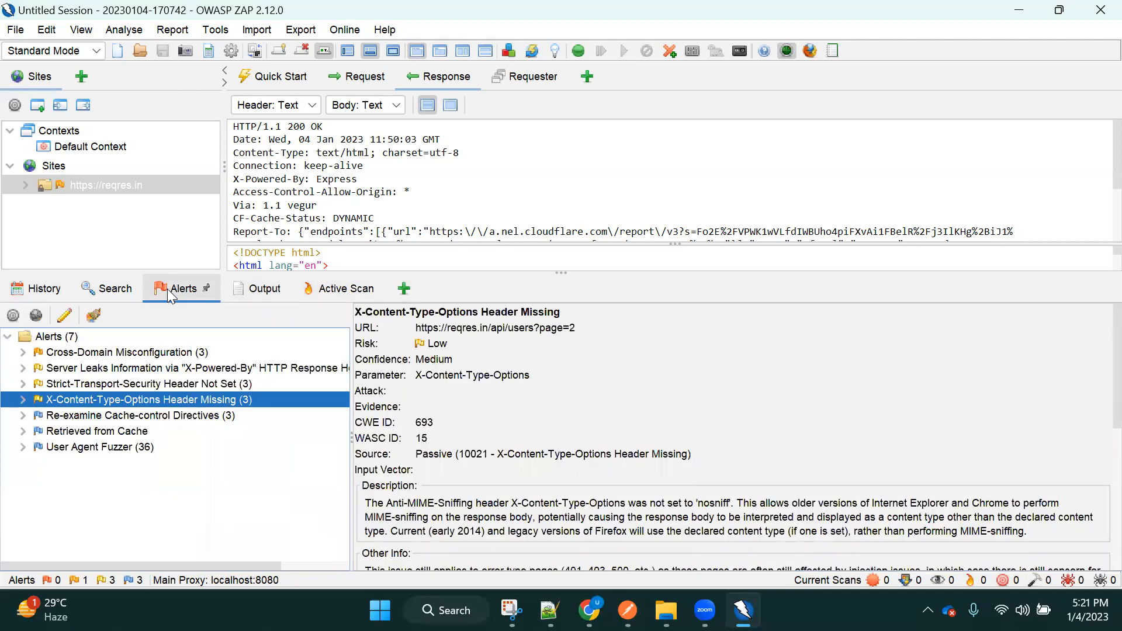
left_click(72, 353)
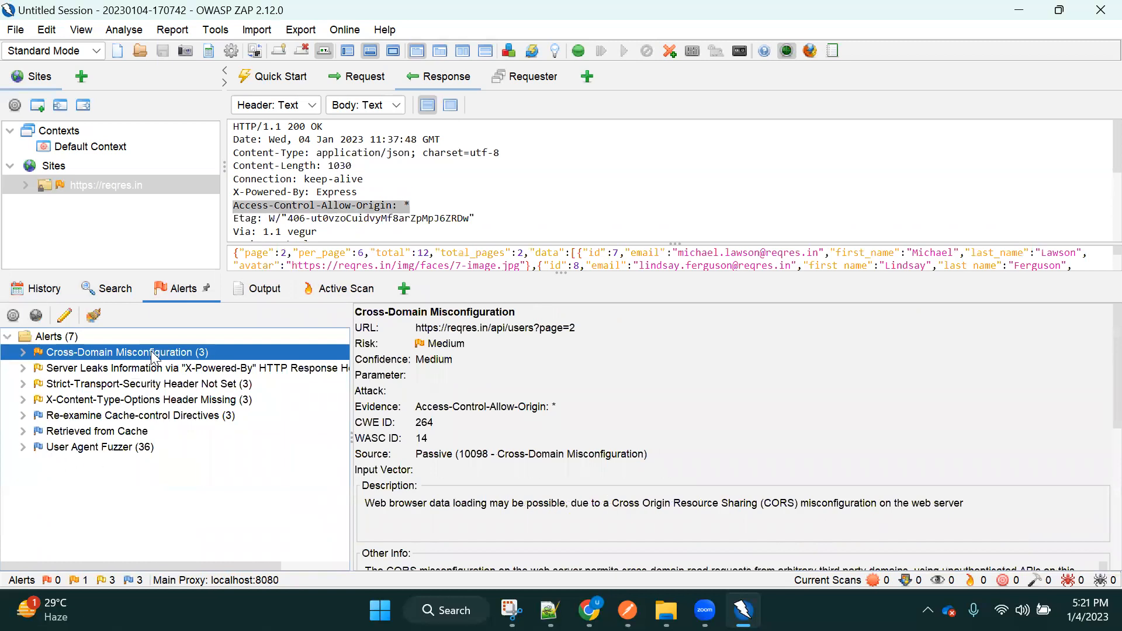
left_click(24, 352)
left_click(179, 368)
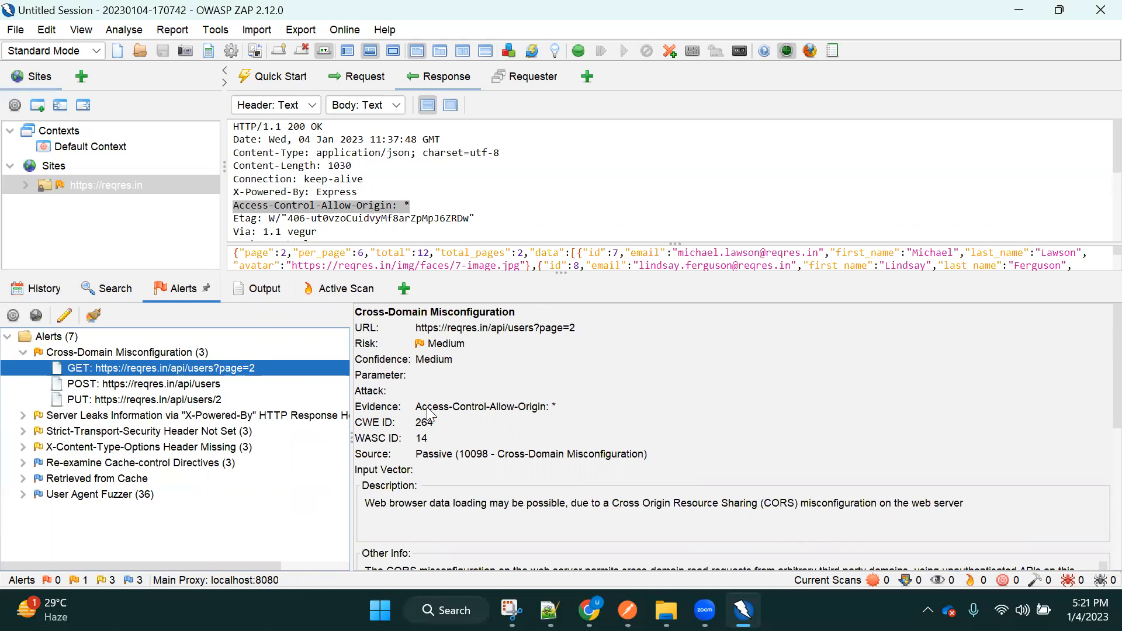
- Read the Cross-Domain Misconfiguration alert's description, other info, solution and reference, highlighting the first recommendation in the solution
scroll(1099, 351, "down", 5)
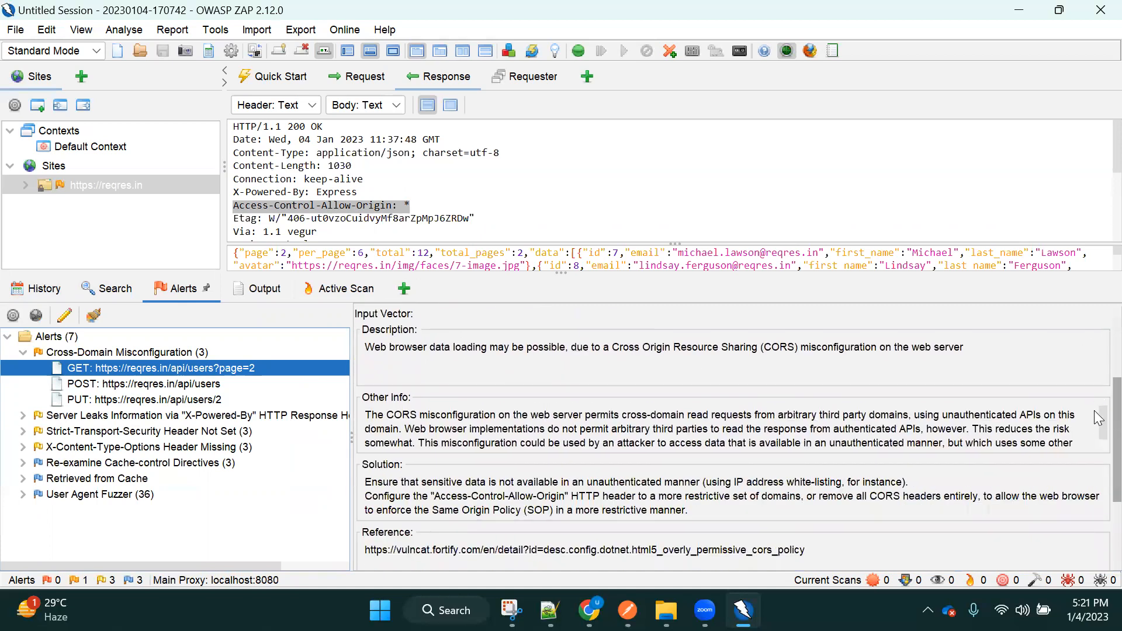
scroll(1099, 405, "up", 1)
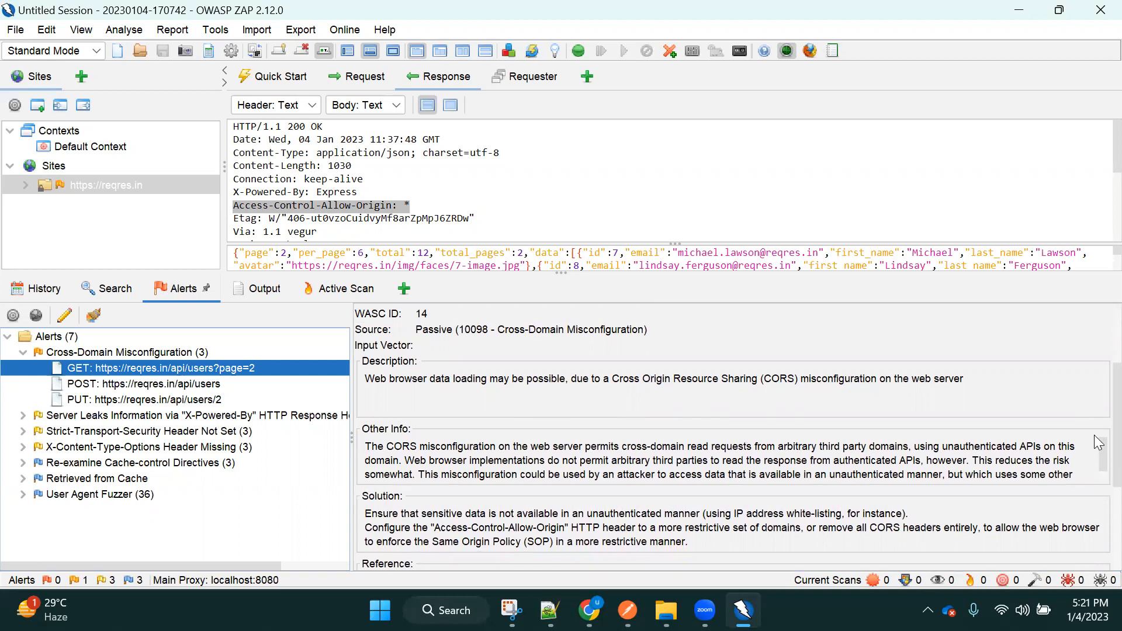
scroll(1099, 442, "down", 3)
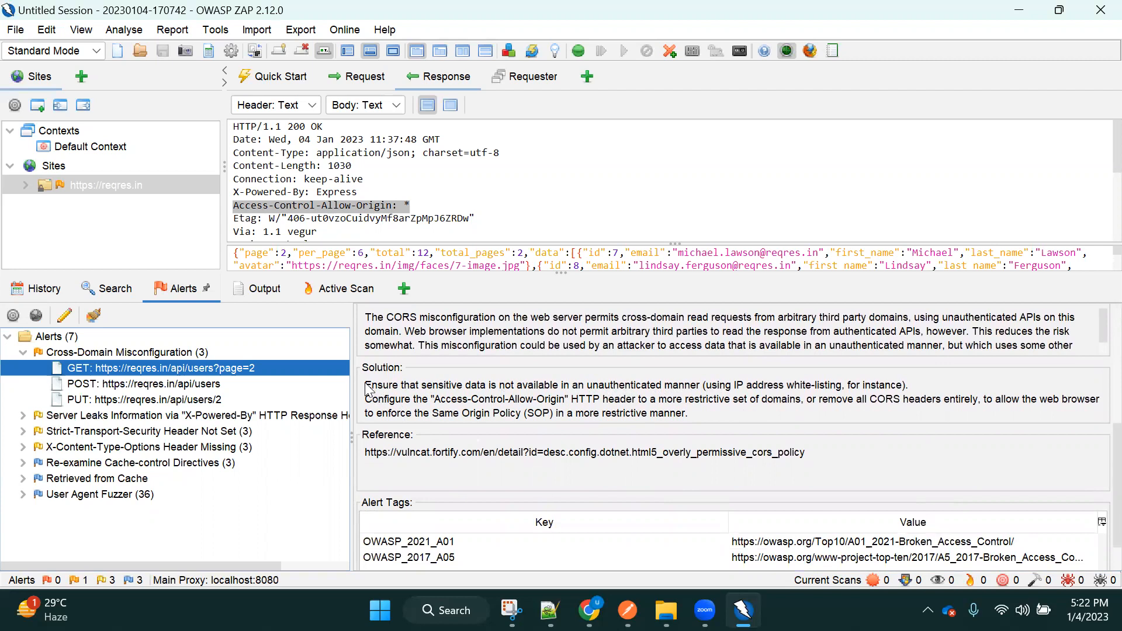
left_click_drag(364, 385, 759, 390)
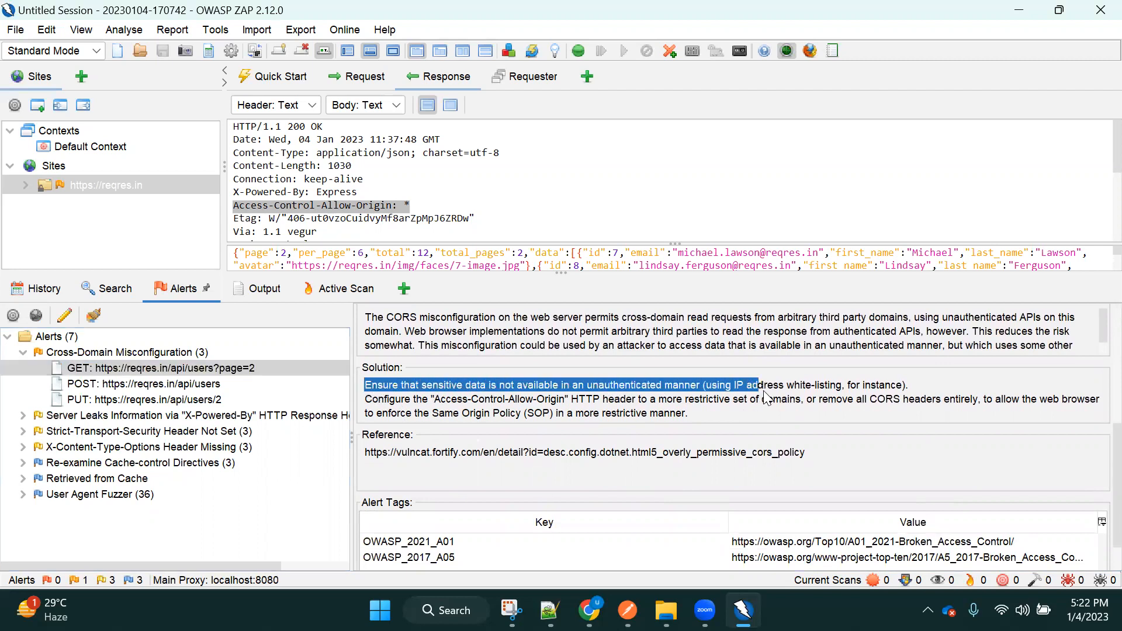
- Review the POST and PUT instances of the Cross-Domain Misconfiguration alert, highlighting the solution text, and collapse the alert
scroll(1095, 480, "down", 2)
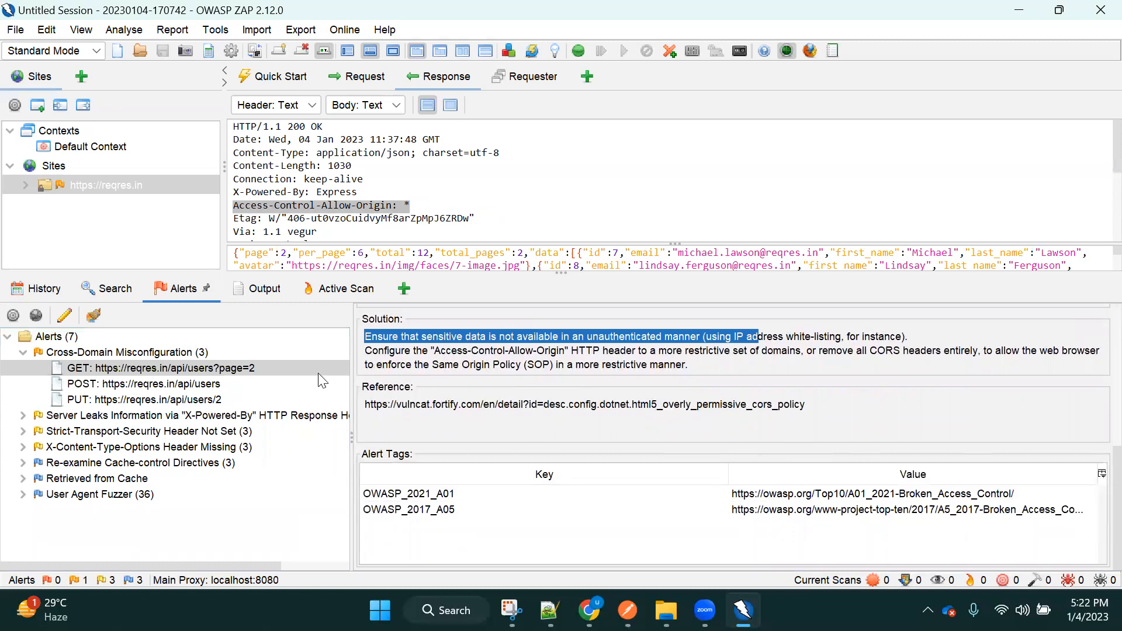
left_click(208, 384)
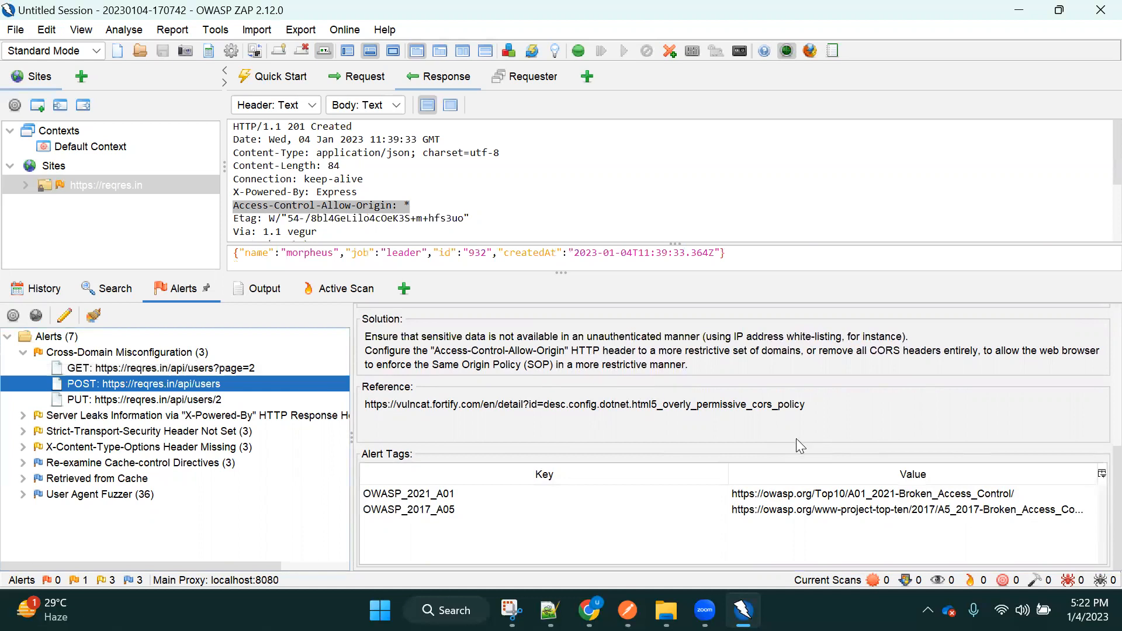
scroll(1099, 493, "up", 6)
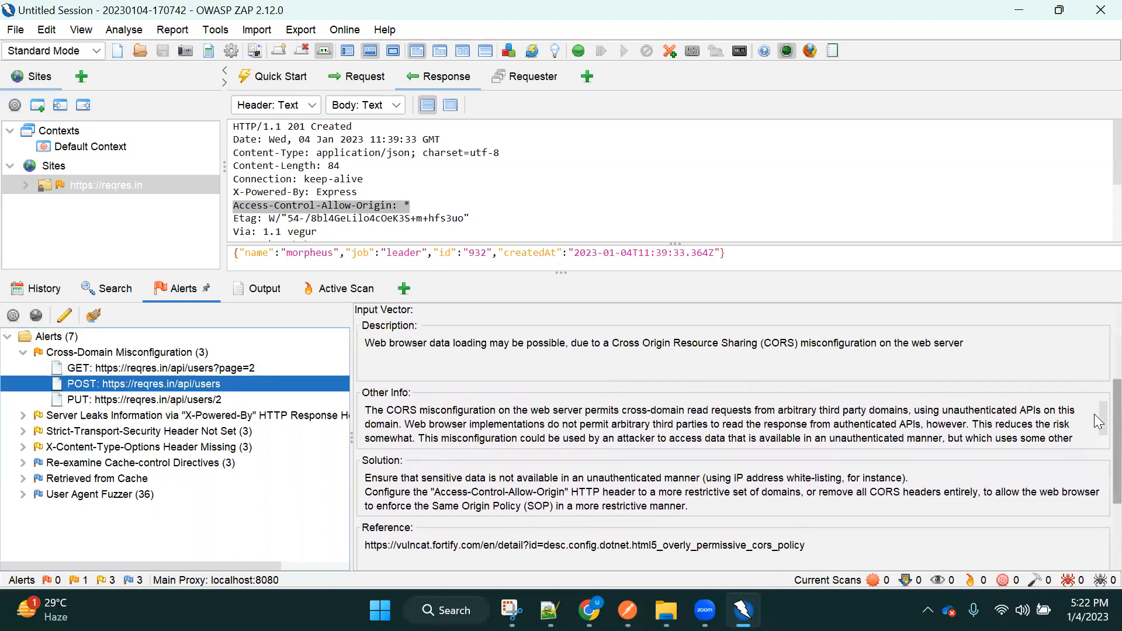
left_click_drag(365, 485, 656, 486)
left_click(111, 400)
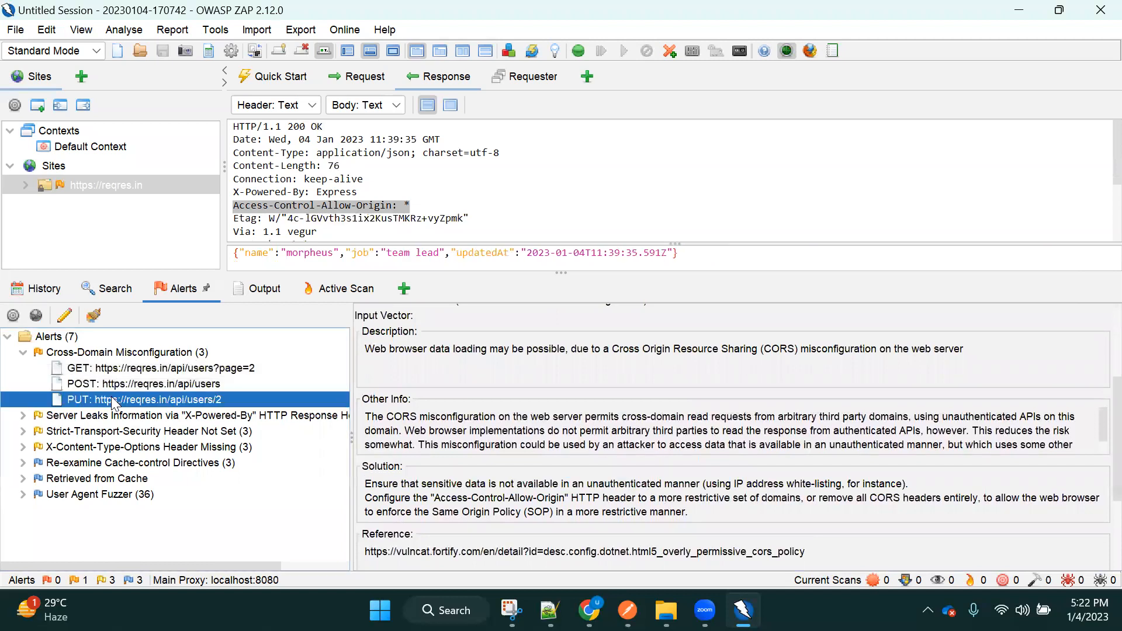
left_click_drag(382, 484, 720, 513)
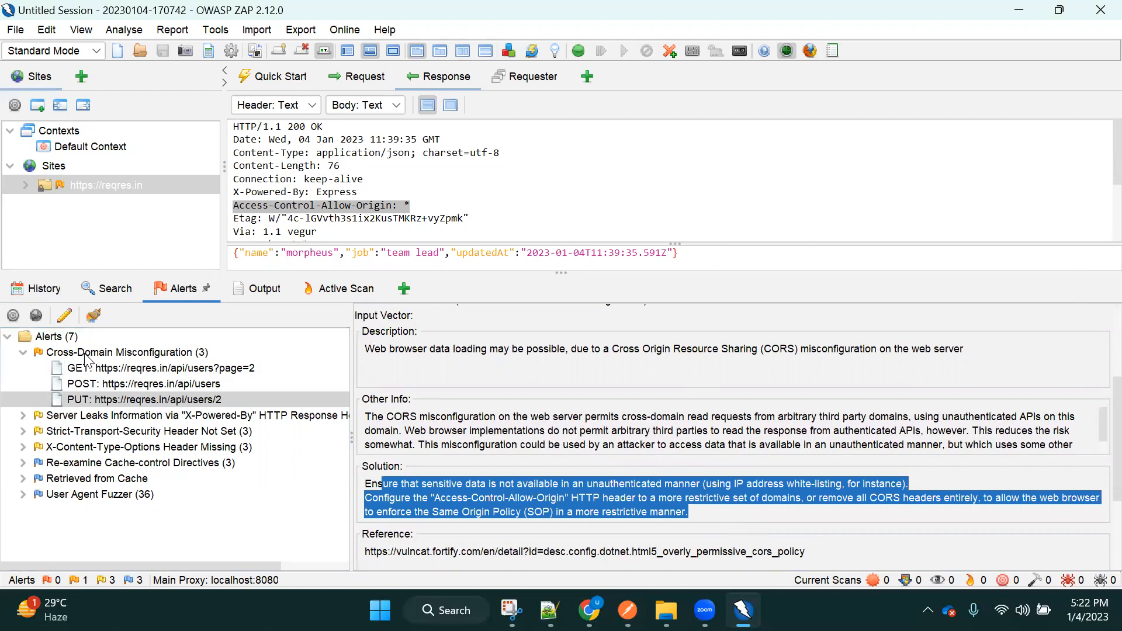
left_click(24, 353)
- Open the GET instance of the Server Leaks Information via "X-Powered-By" alert and read its solution, highlighting the header name X-Powered-By
left_click(83, 371)
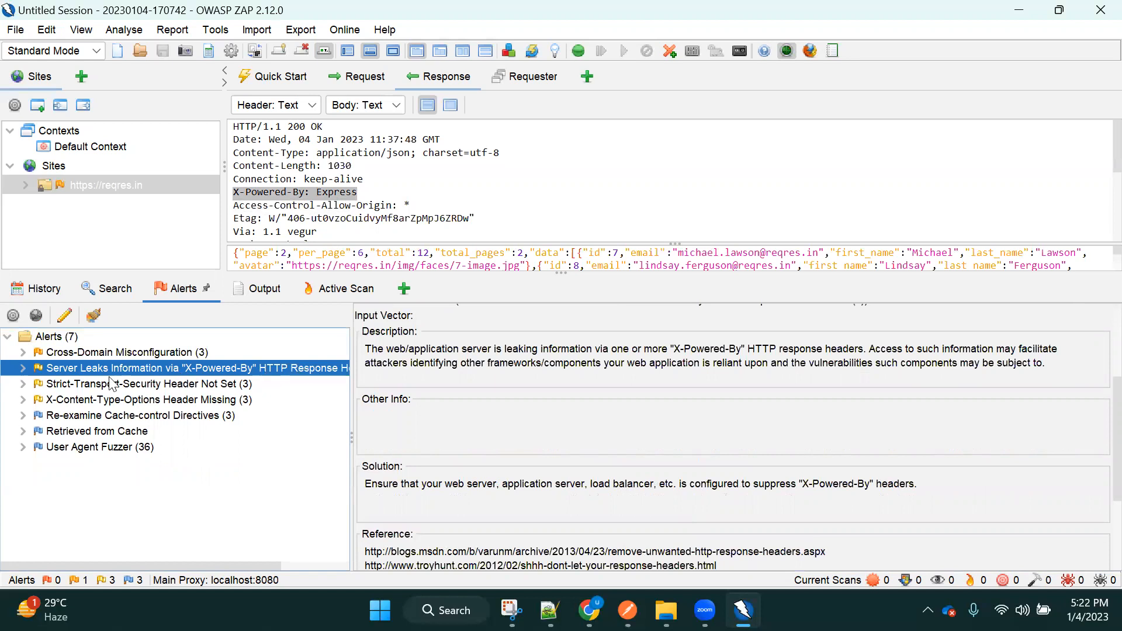
left_click(23, 369)
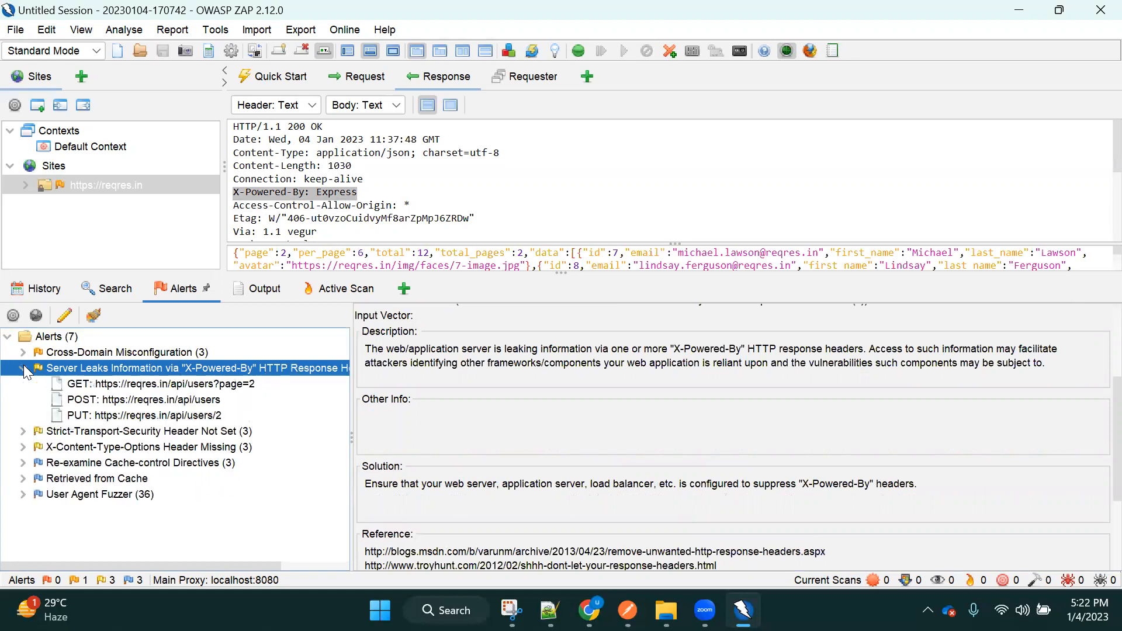
left_click(134, 385)
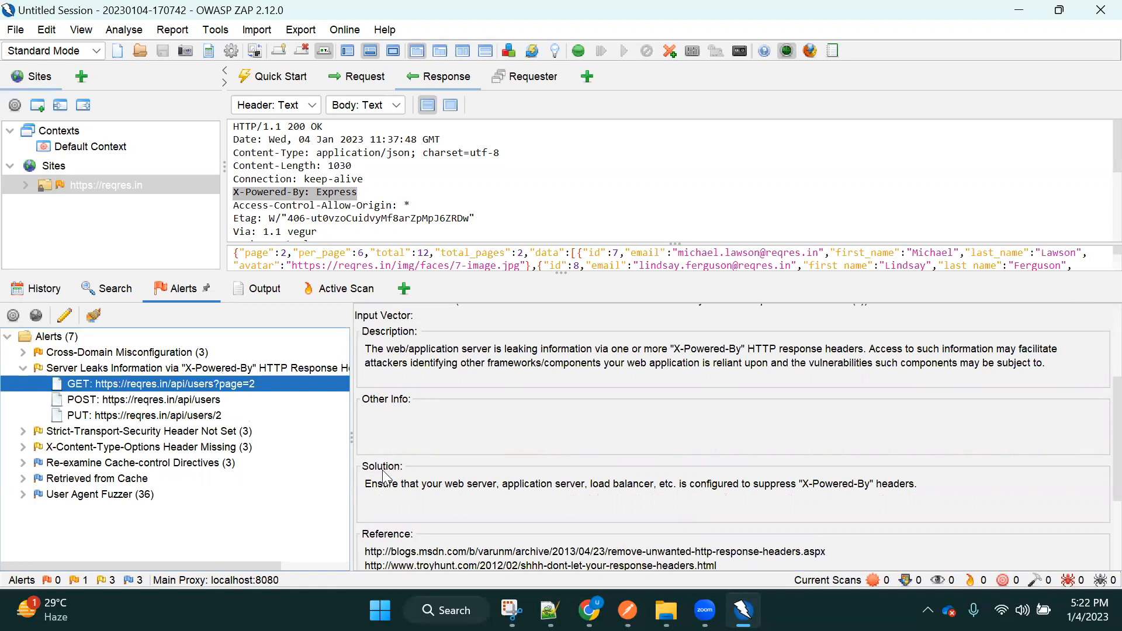
left_click_drag(365, 486, 912, 488)
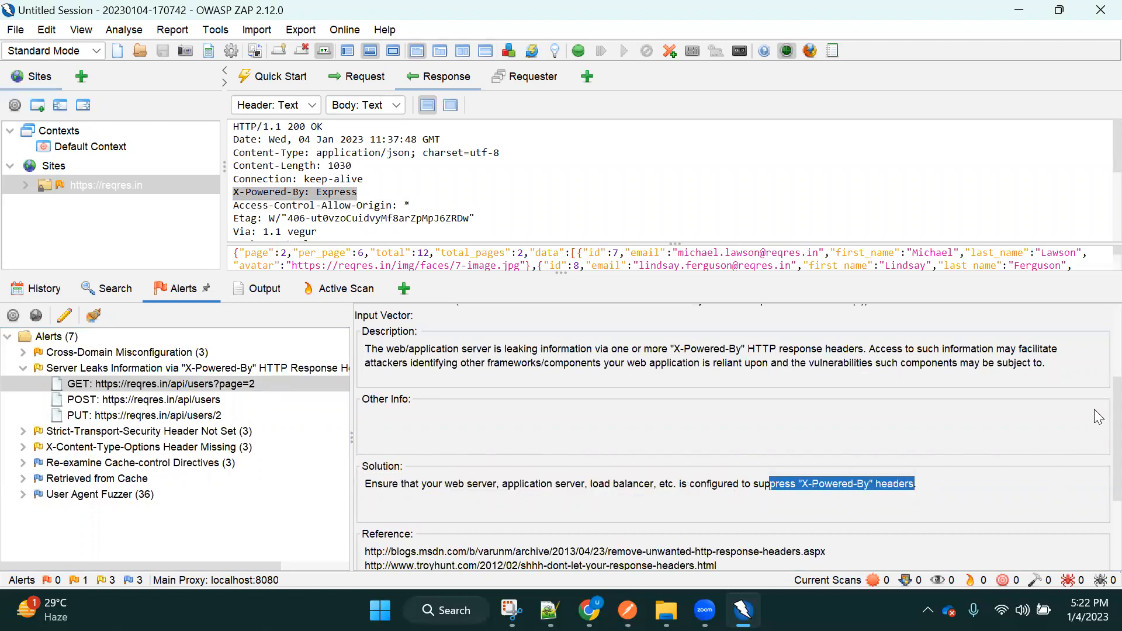
left_click(809, 490)
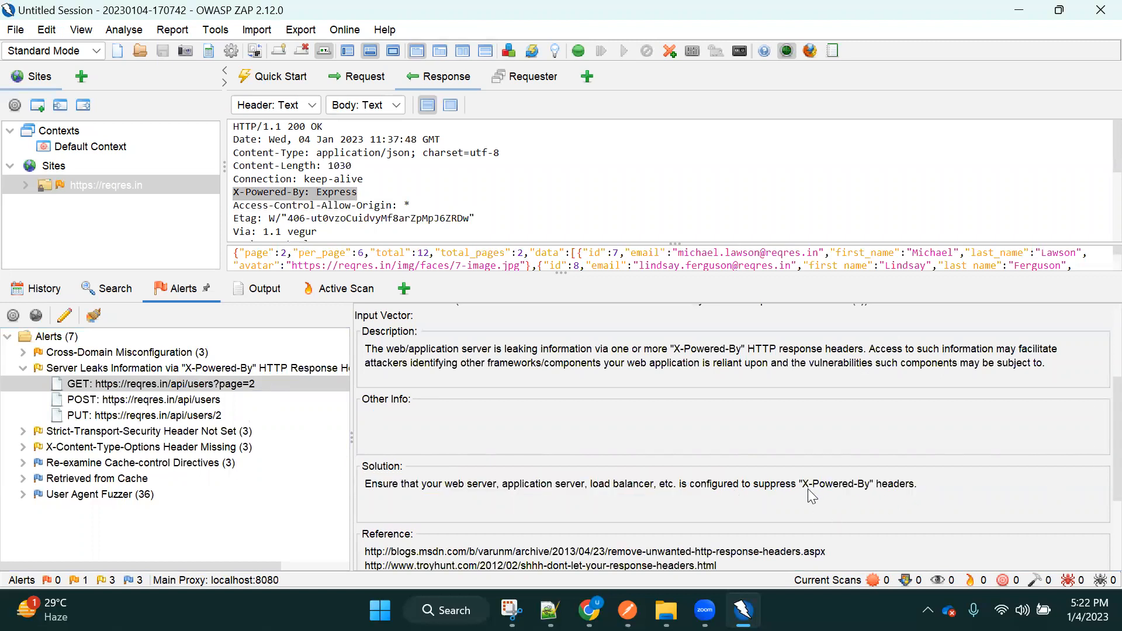
left_click_drag(802, 488, 873, 489)
scroll(1095, 444, "down", 1)
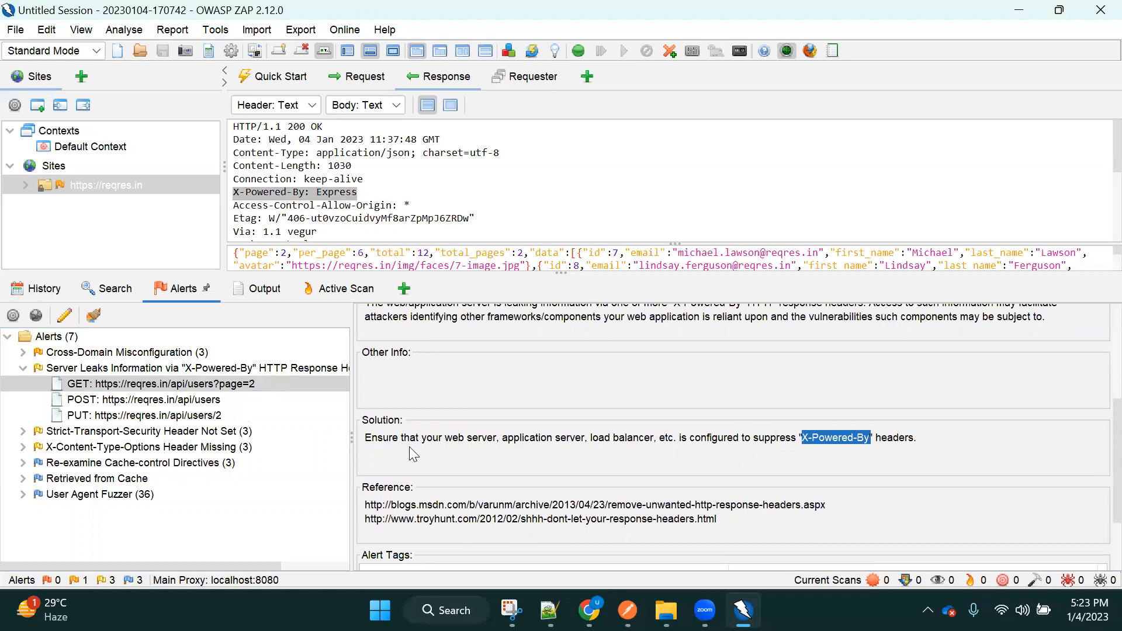
- Check the POST and PUT instances of the "X-Powered-By" information leak alert, and collapse the alert
left_click(126, 401)
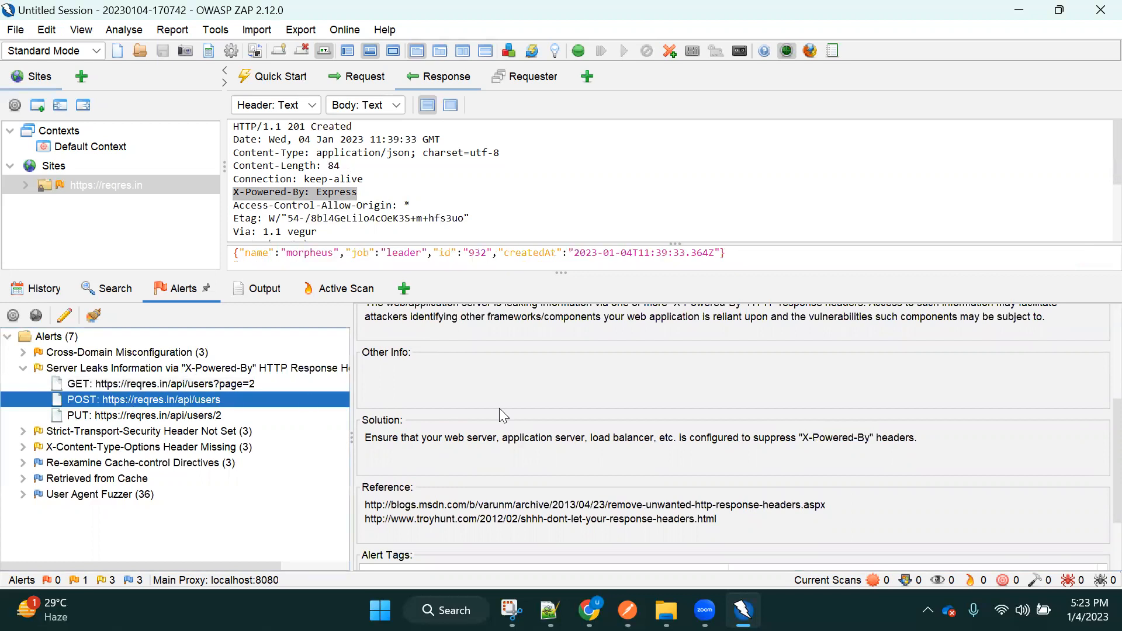
left_click(182, 417)
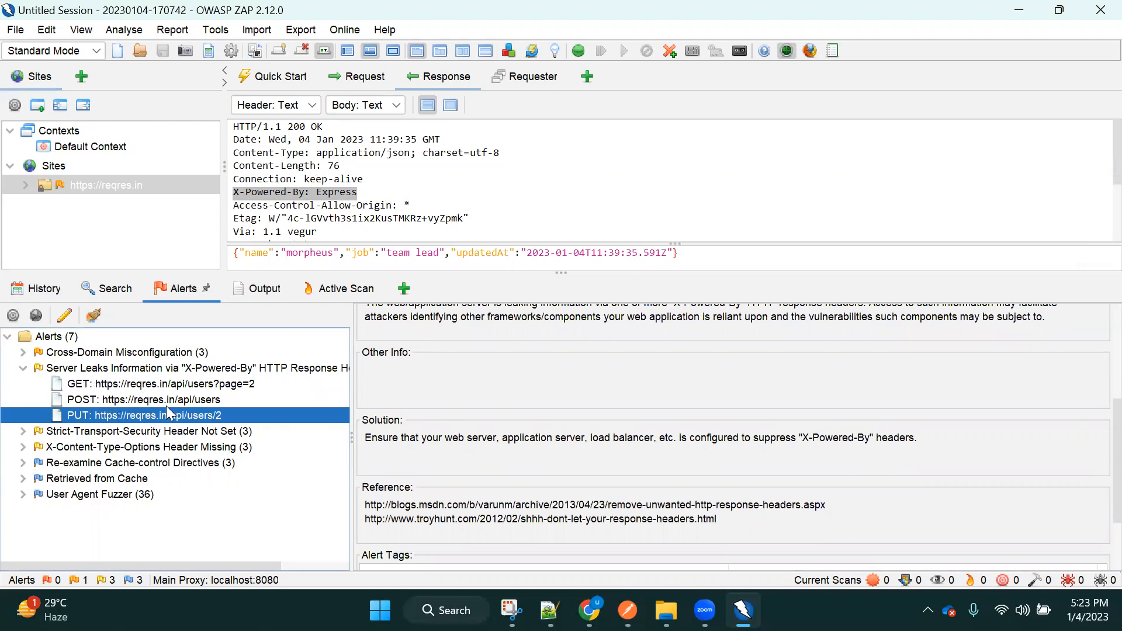
left_click(23, 368)
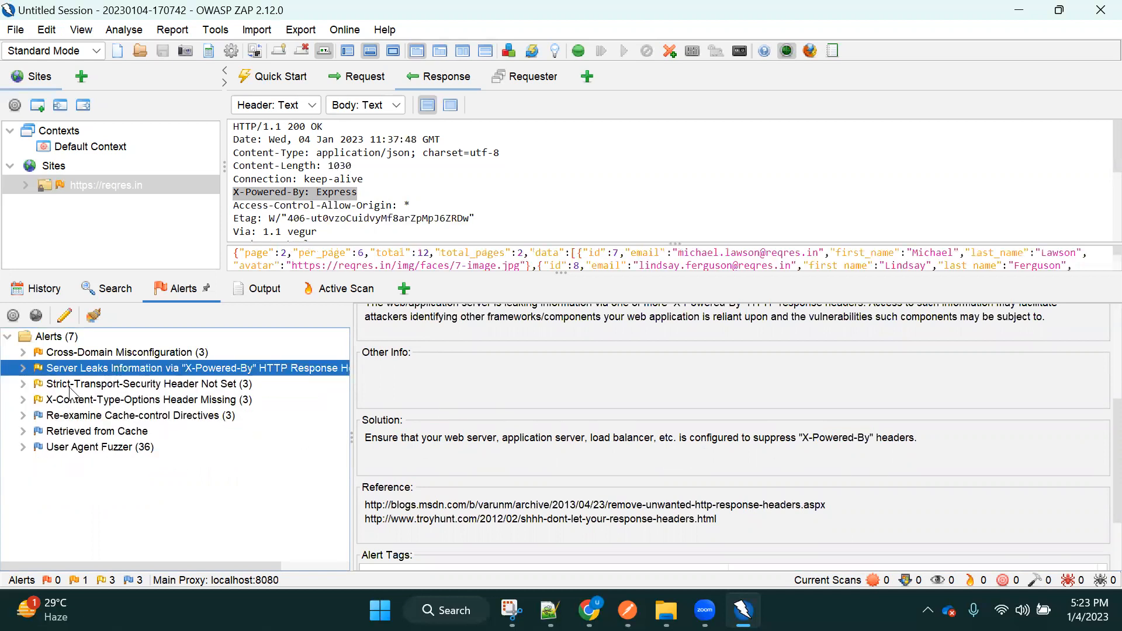
- Open the GET instance of the Strict-Transport-Security Header Not Set alert and highlight the OWASP cheat sheet link in its references
left_click(69, 388)
left_click(22, 384)
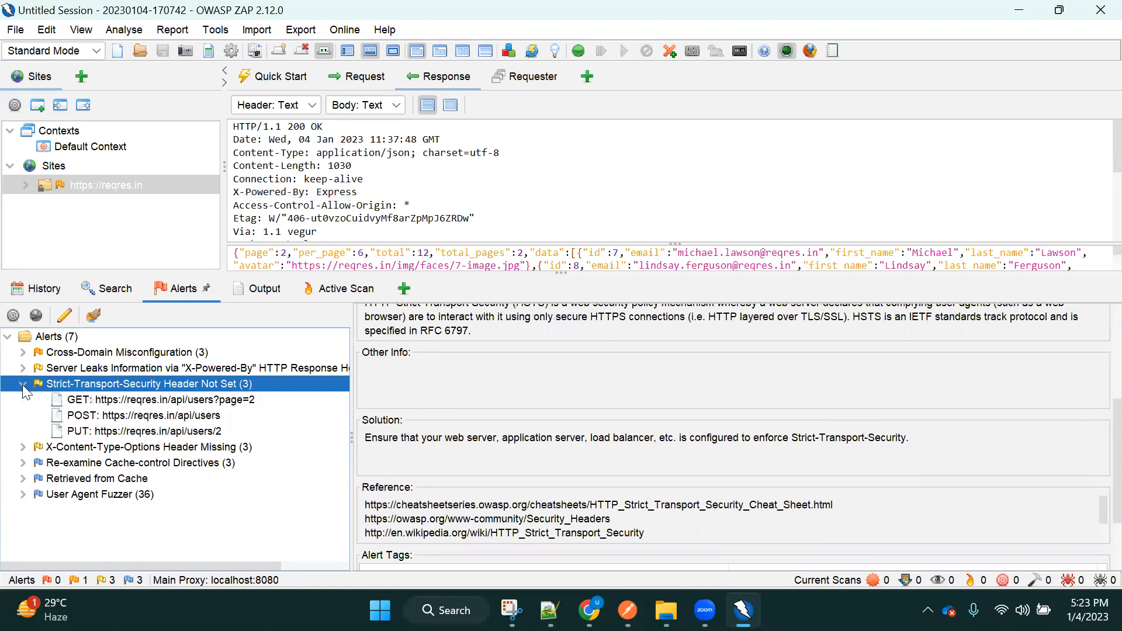
left_click(174, 401)
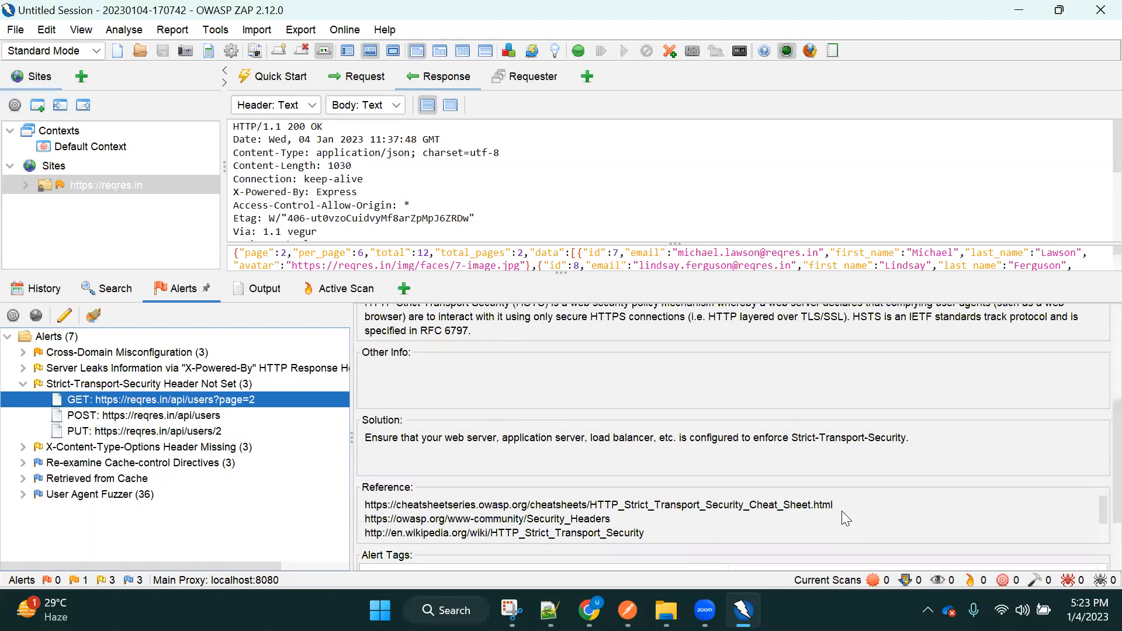
left_click_drag(364, 506, 831, 515)
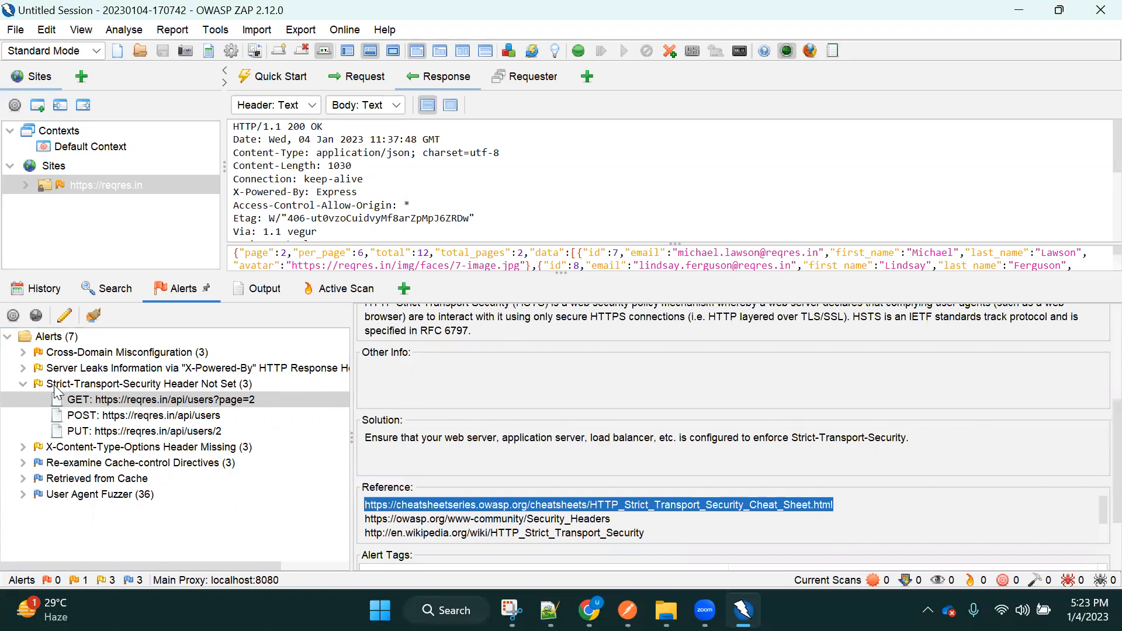
- Review the X-Content-Type-Options Header Missing alert's GET instance, highlighting its msdn.microsoft.com reference, and collapse both expanded header alerts
left_click(25, 450)
left_click(25, 451)
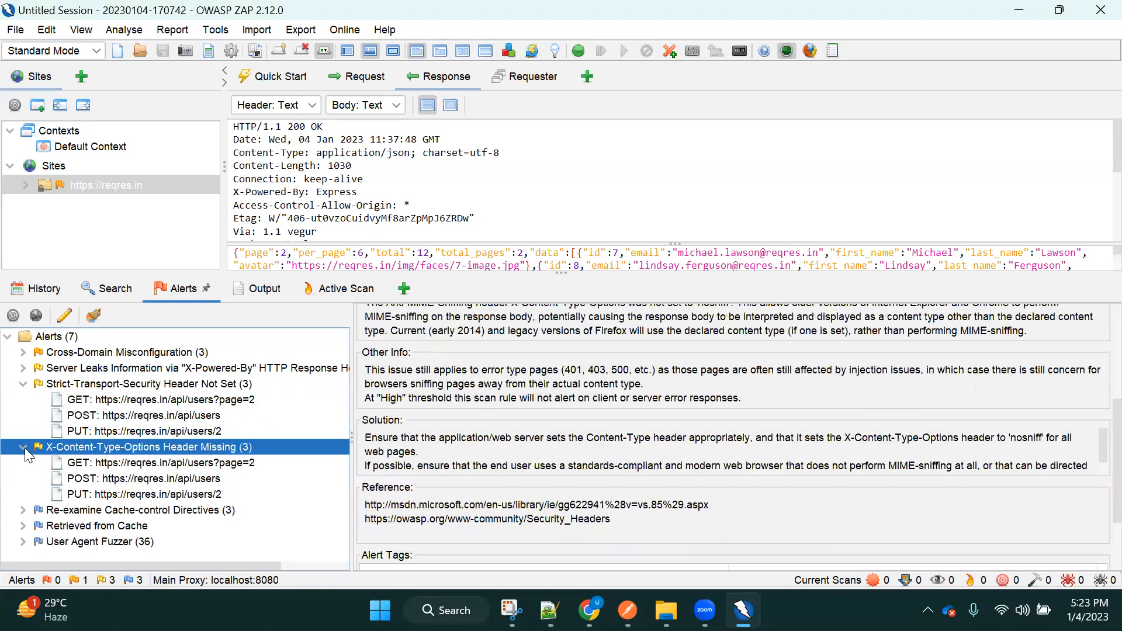
left_click(143, 464)
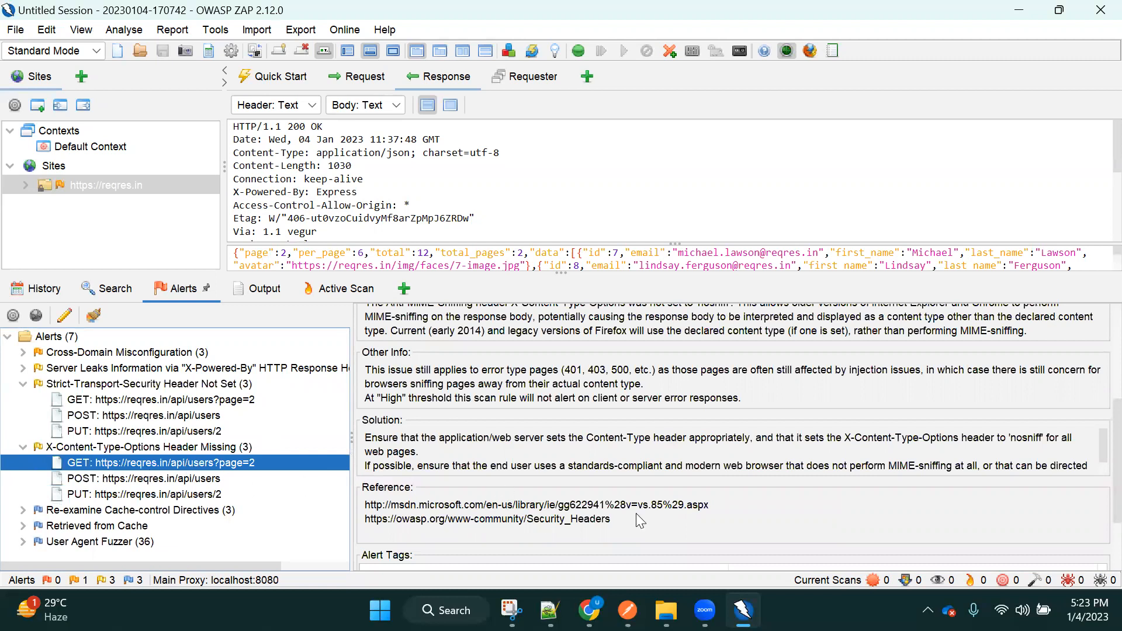
left_click_drag(709, 505, 364, 515)
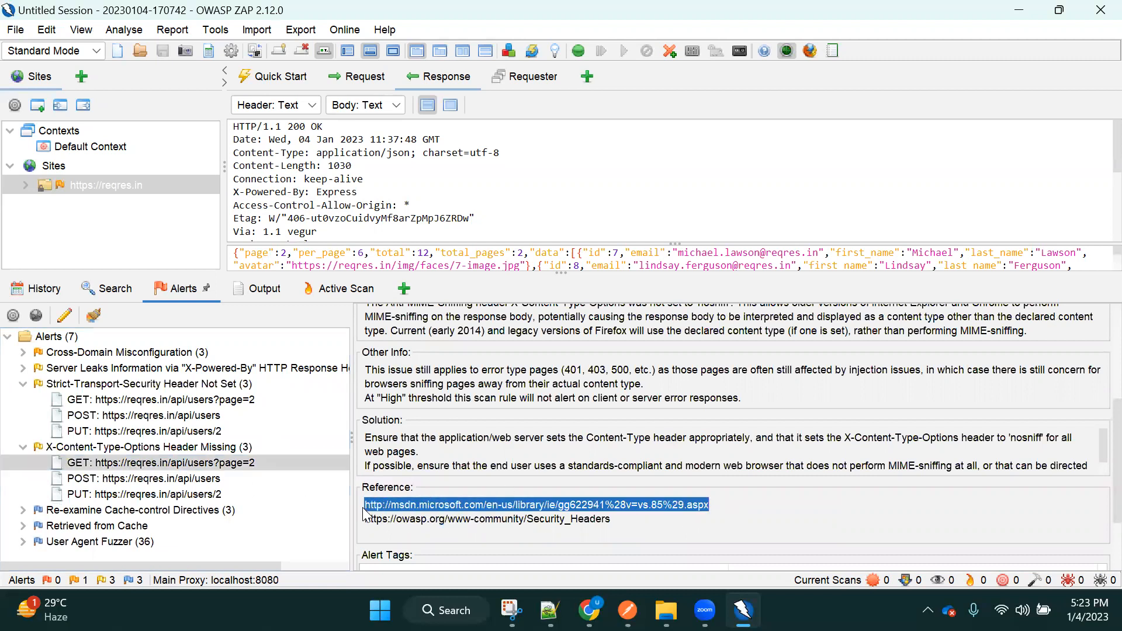
left_click(24, 385)
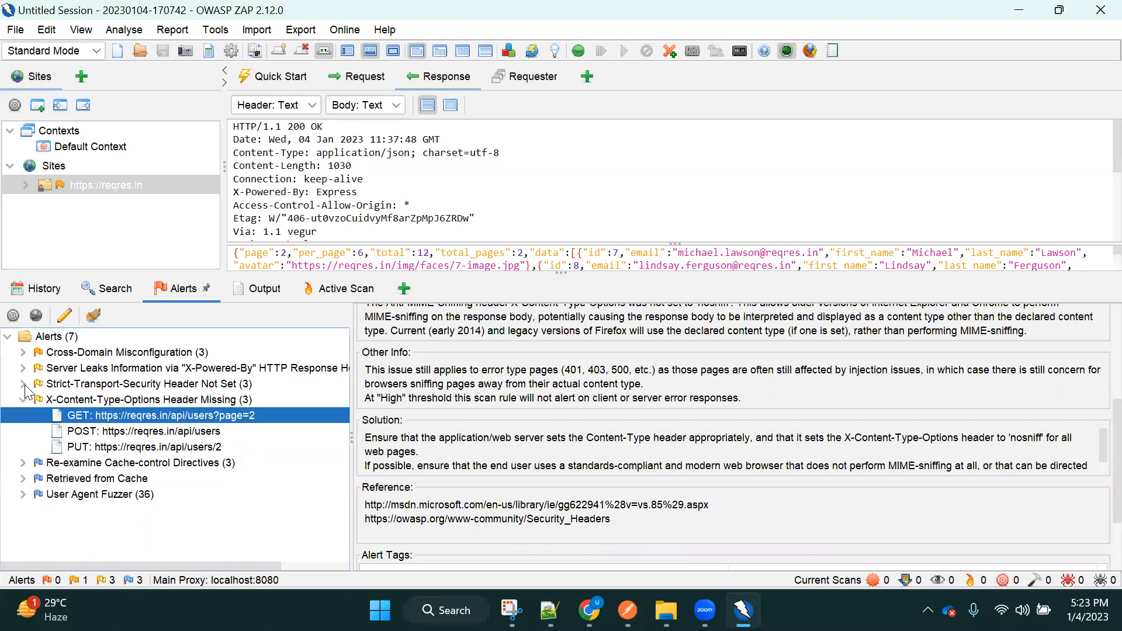
left_click(24, 402)
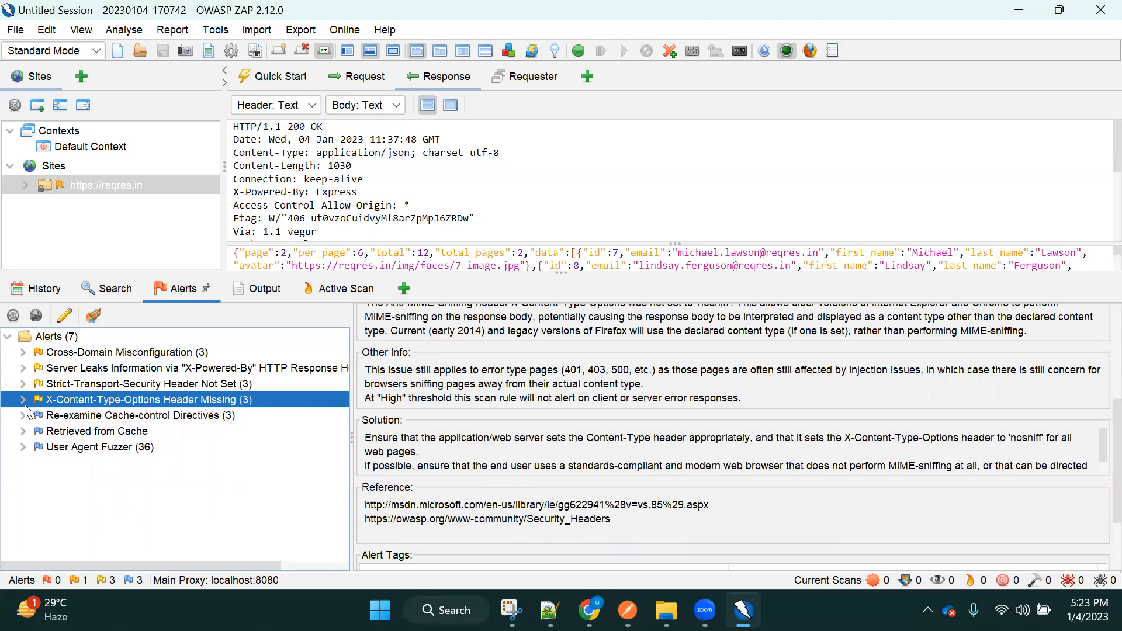
- Look over the Re-examine Cache-control Directives alert, and read the details of the Retrieved from Cache alert
left_click(33, 425)
left_click(23, 416)
left_click(23, 416)
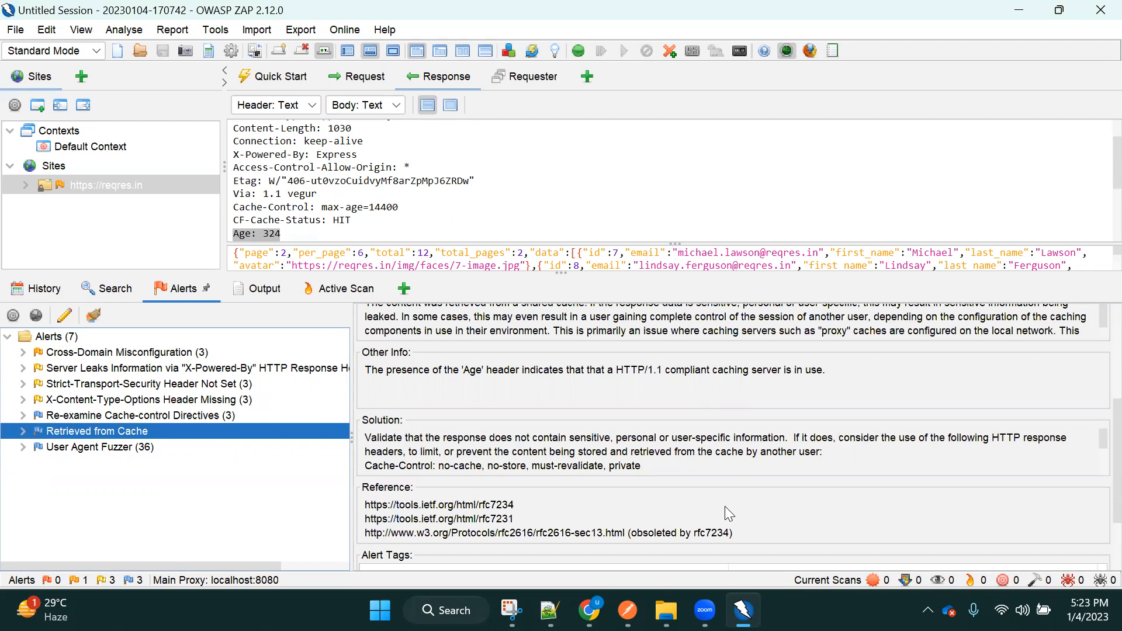
left_click(814, 594)
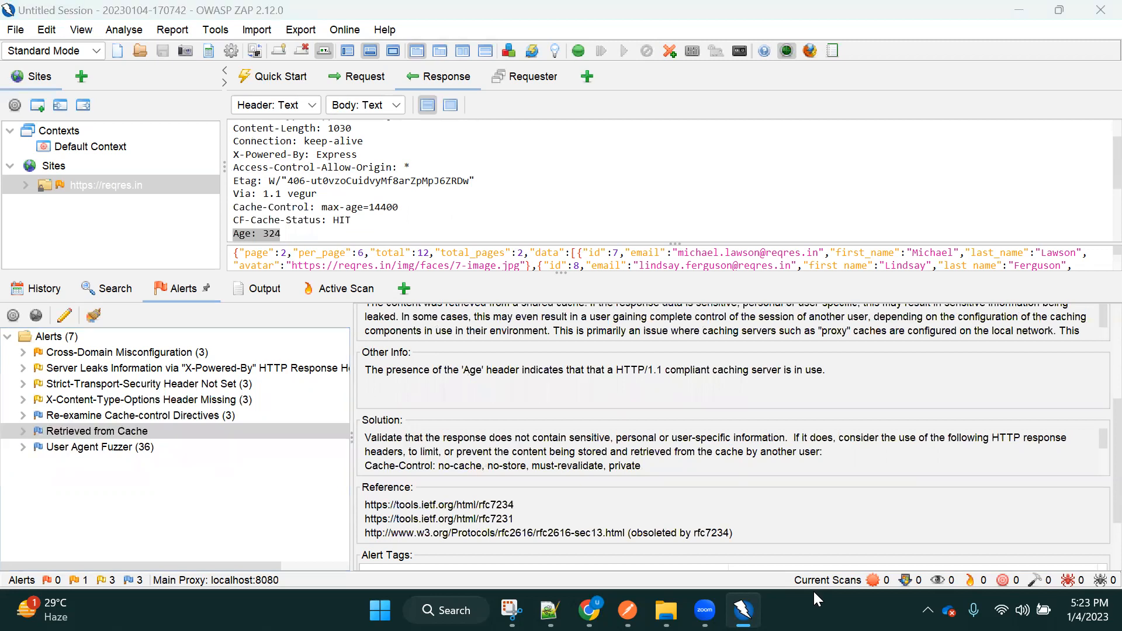